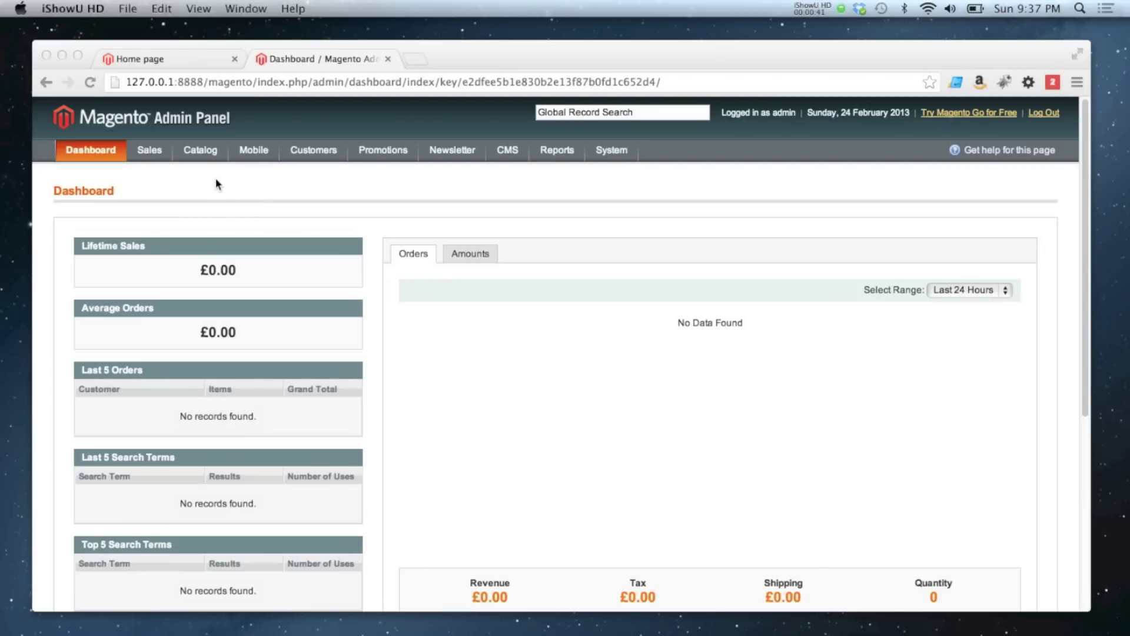
Start a new product attribute in the catalog with the attribute code size
{"action": "left_click", "coordinate": [206, 155]}
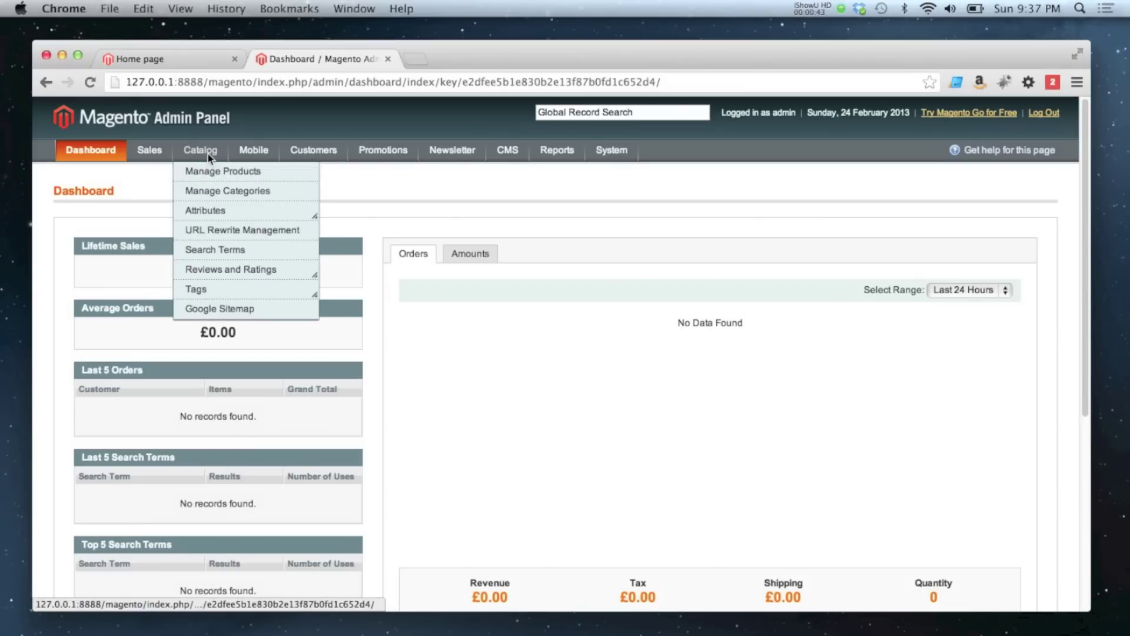
{"action": "mouse_move", "coordinate": [214, 212]}
{"action": "left_click", "coordinate": [285, 225]}
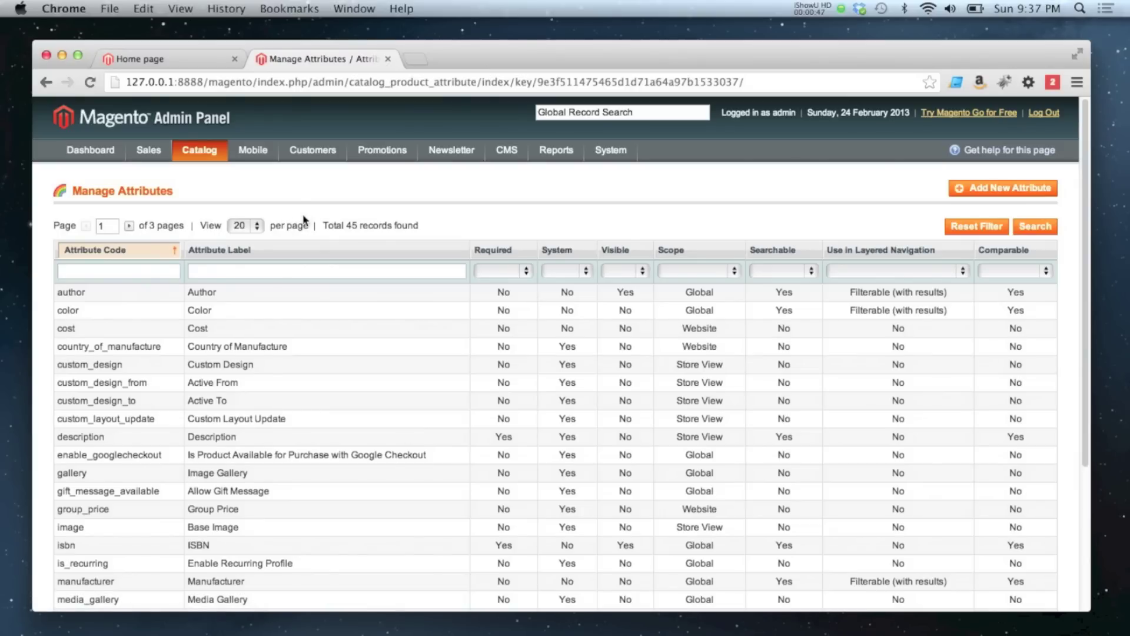
{"action": "left_click", "coordinate": [993, 194]}
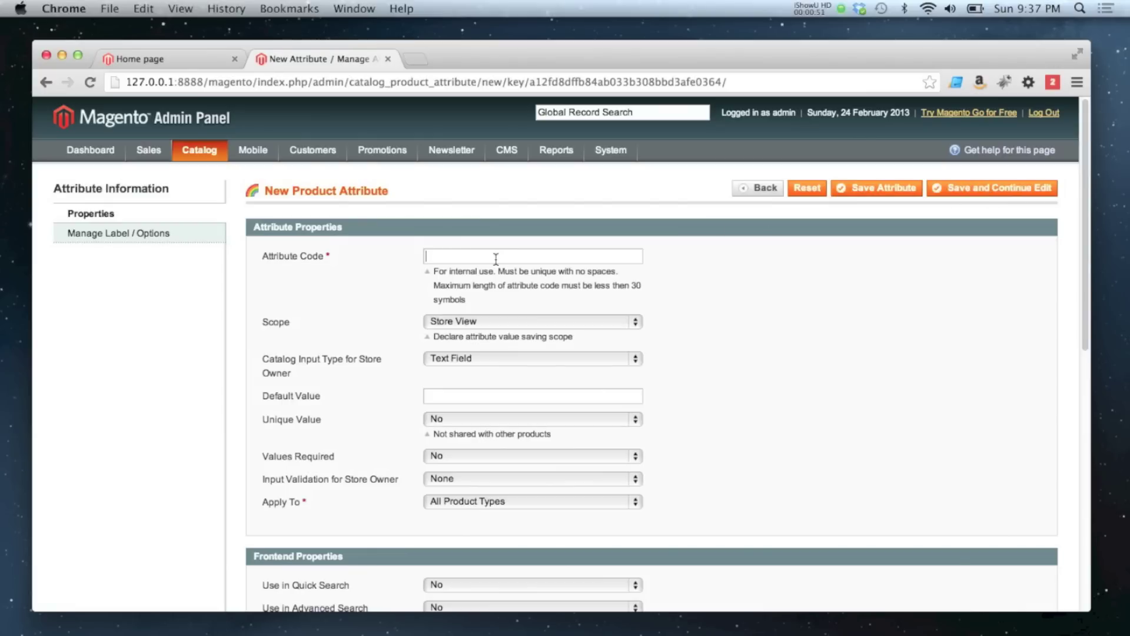
{"action": "type", "text": "size"}
Set the size attribute's scope to Global, its input type to Dropdown and its use for configurable products to Yes
{"action": "left_click", "coordinate": [441, 324]}
{"action": "left_click", "coordinate": [446, 348]}
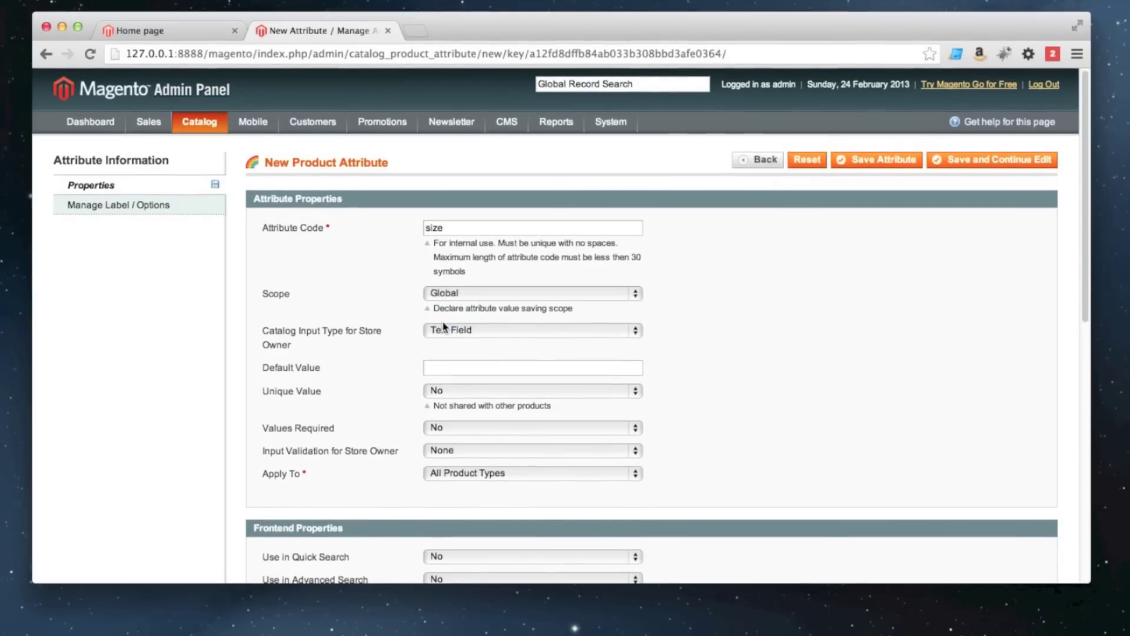
{"action": "left_click", "coordinate": [439, 328]}
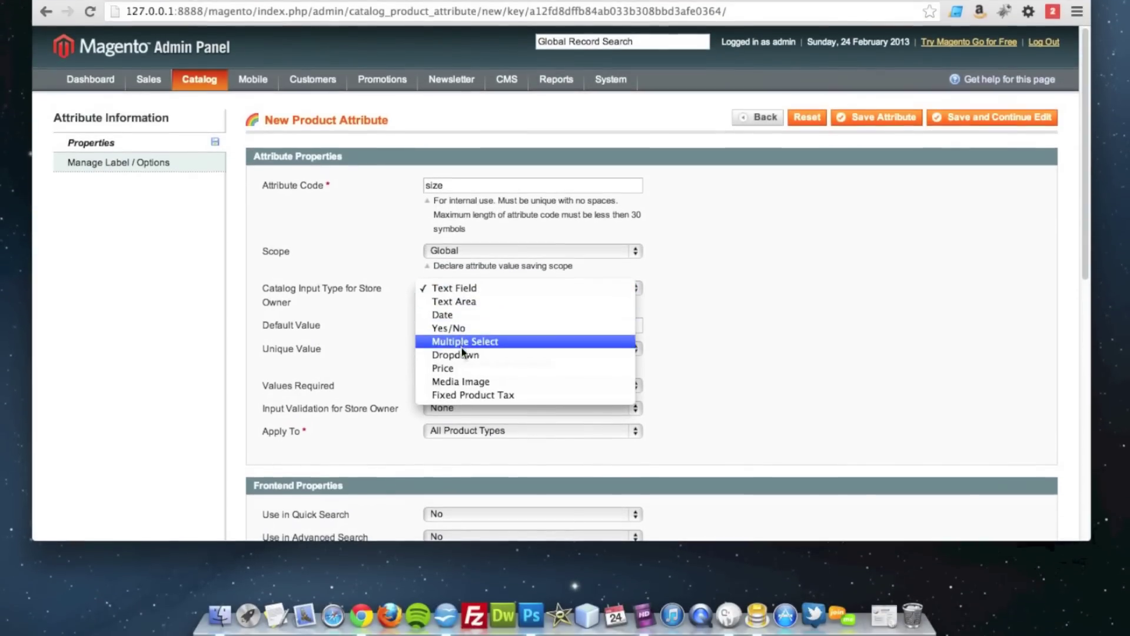
{"action": "left_click", "coordinate": [462, 354]}
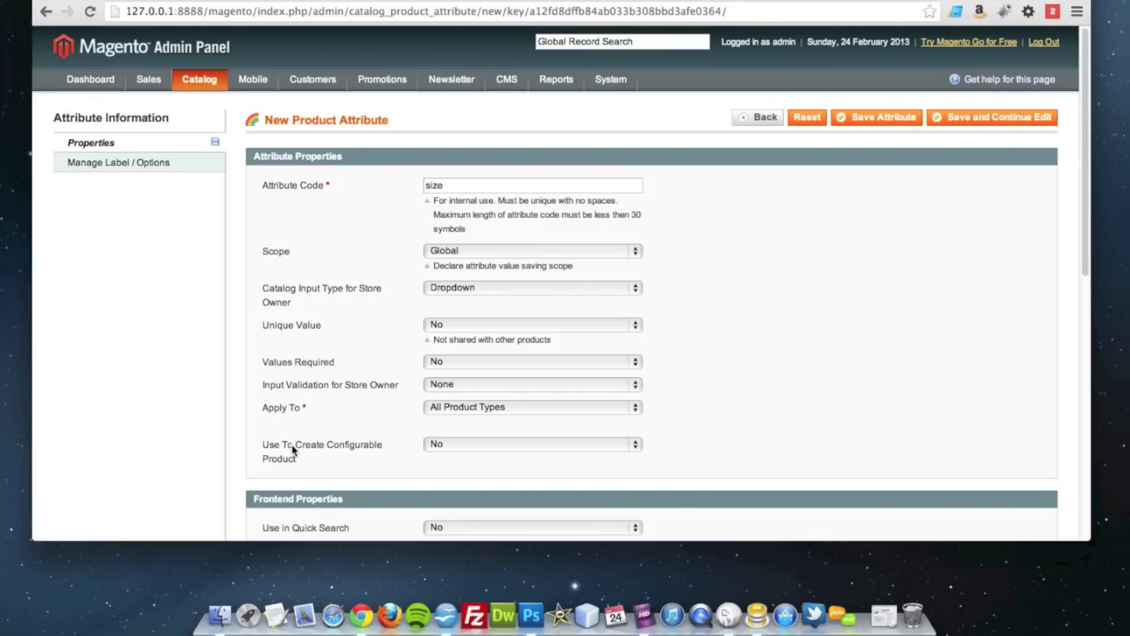
{"action": "left_click", "coordinate": [451, 445]}
{"action": "left_click", "coordinate": [455, 430]}
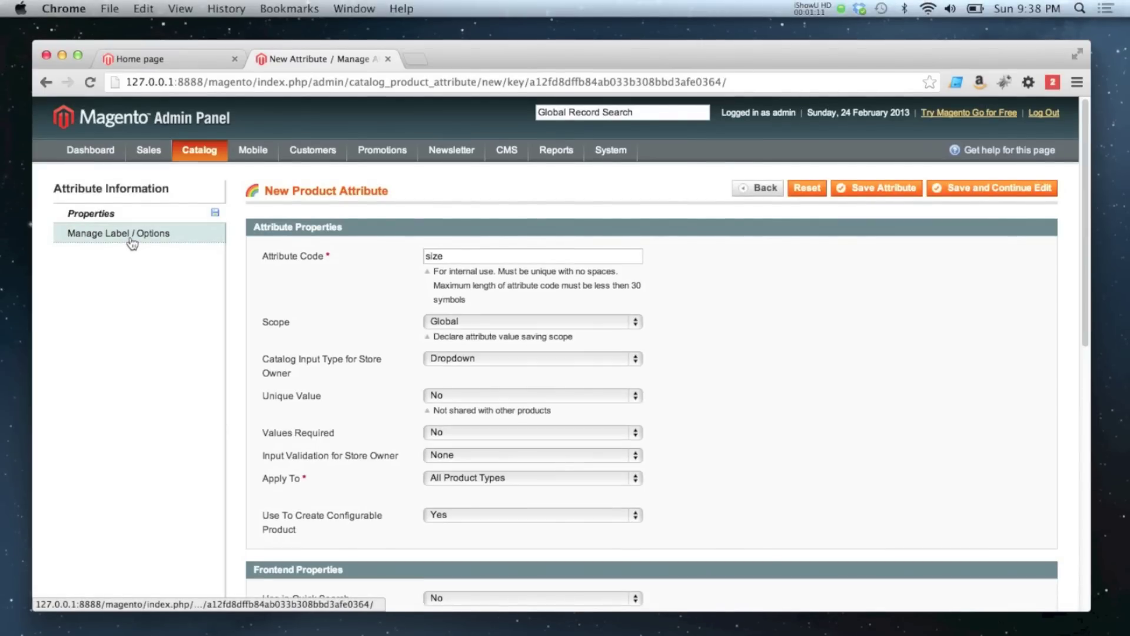
Give the size attribute the admin title Size
{"action": "left_click", "coordinate": [132, 234]}
{"action": "left_click", "coordinate": [318, 323]}
{"action": "type", "text": "Size"}
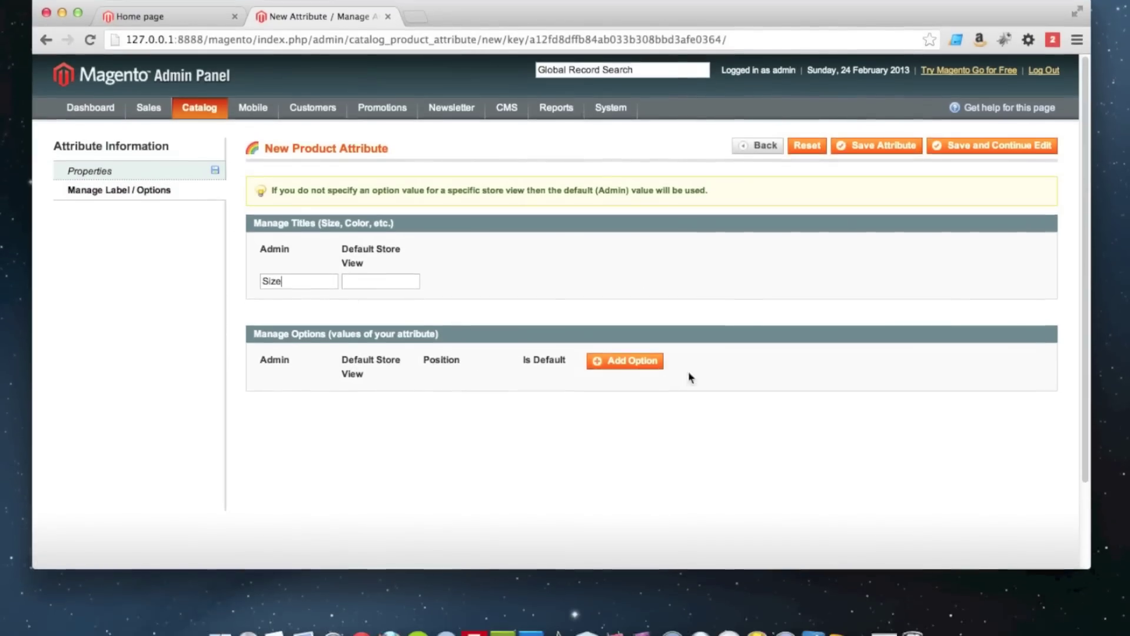
Add the options Small, Medium, Large and Extra Large to the size attribute and save it
{"action": "left_click", "coordinate": [625, 360]}
{"action": "left_click", "coordinate": [625, 360]}
{"action": "left_click", "coordinate": [625, 360]}
{"action": "left_click", "coordinate": [625, 360]}
{"action": "left_click", "coordinate": [280, 361]}
{"action": "type", "text": "Small"}
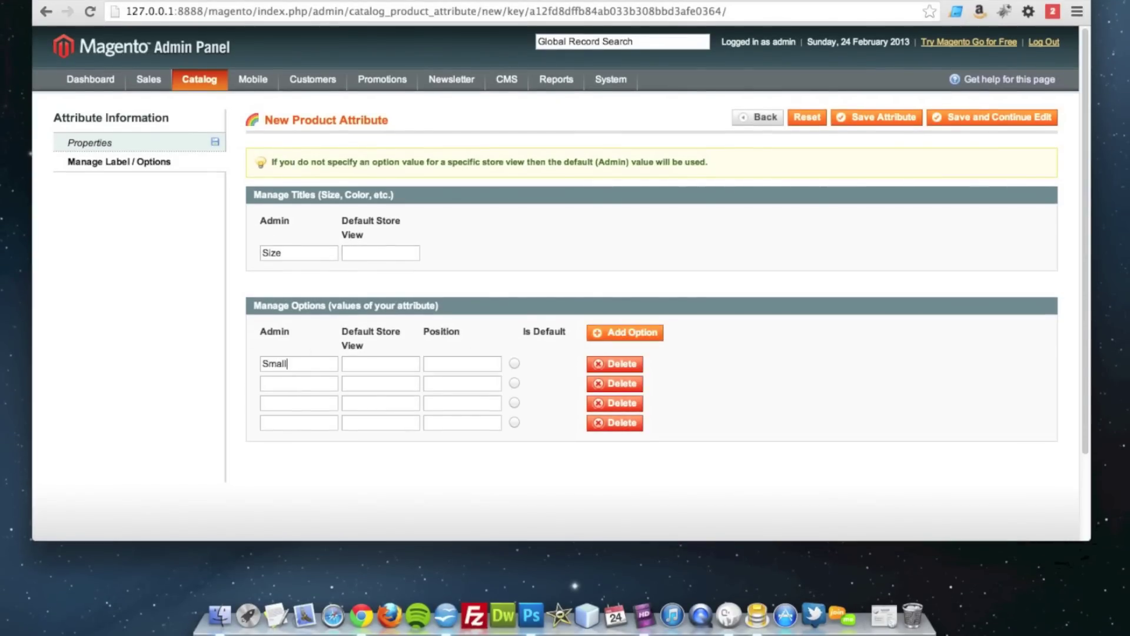
{"action": "type", "text": "Medium"}
{"action": "left_click", "coordinate": [302, 409]}
{"action": "type", "text": "Large"}
{"action": "left_click", "coordinate": [299, 419]}
{"action": "type", "text": "E"}
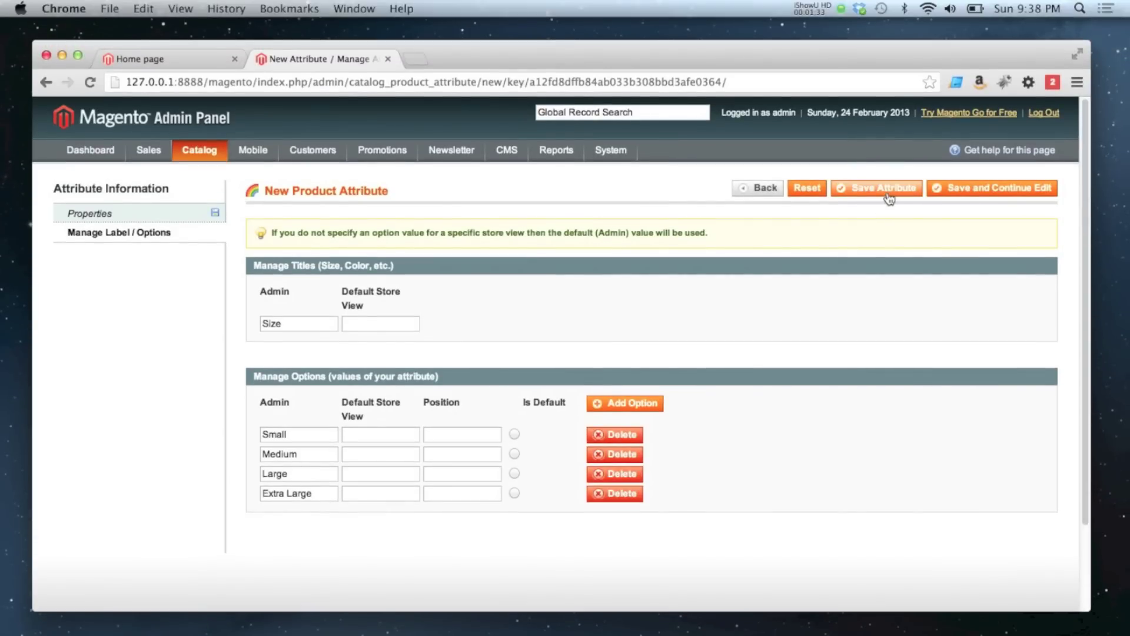
{"action": "left_click", "coordinate": [889, 188]}
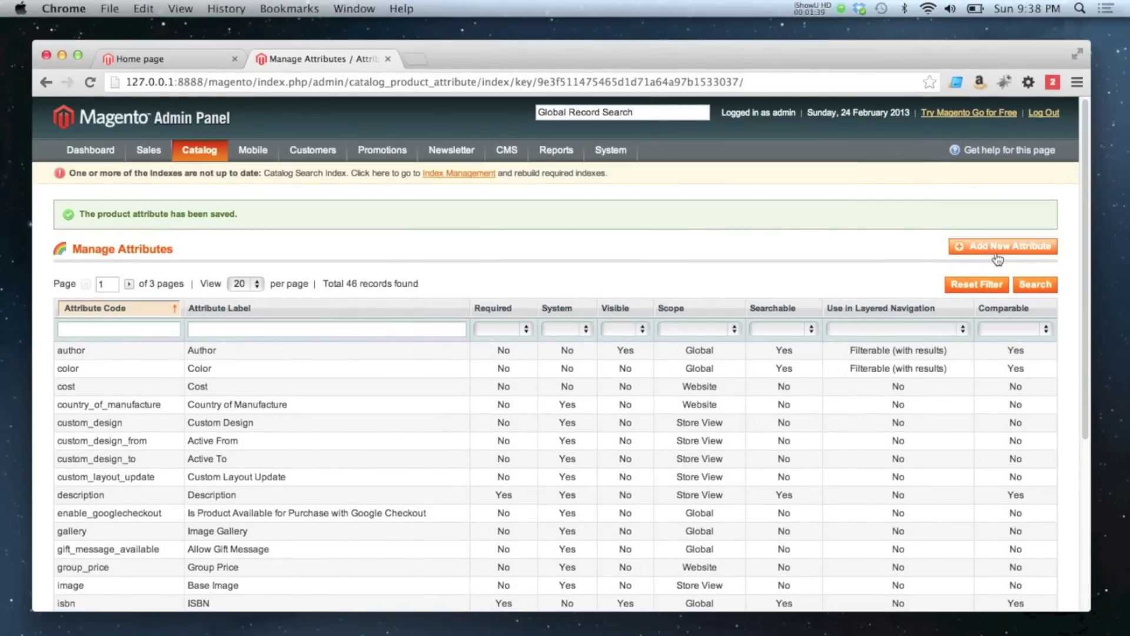
Start a new attribute with code colour, Global scope and Dropdown input type, enabled for creating configurable products
{"action": "left_click", "coordinate": [1002, 198]}
{"action": "type", "text": "colour"}
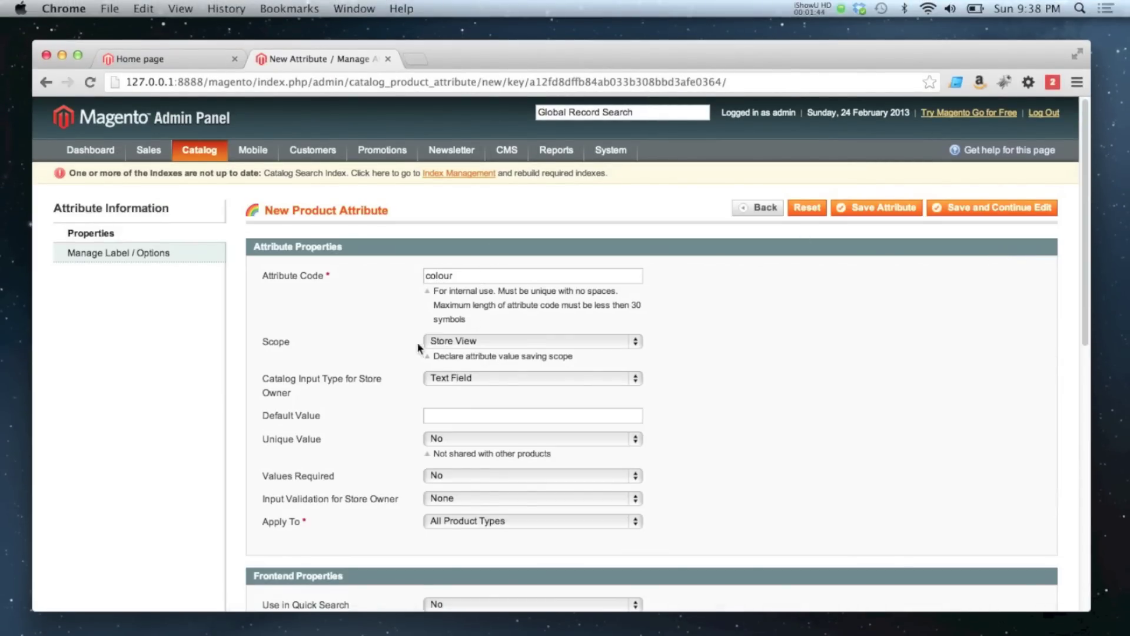
{"action": "left_click", "coordinate": [421, 342]}
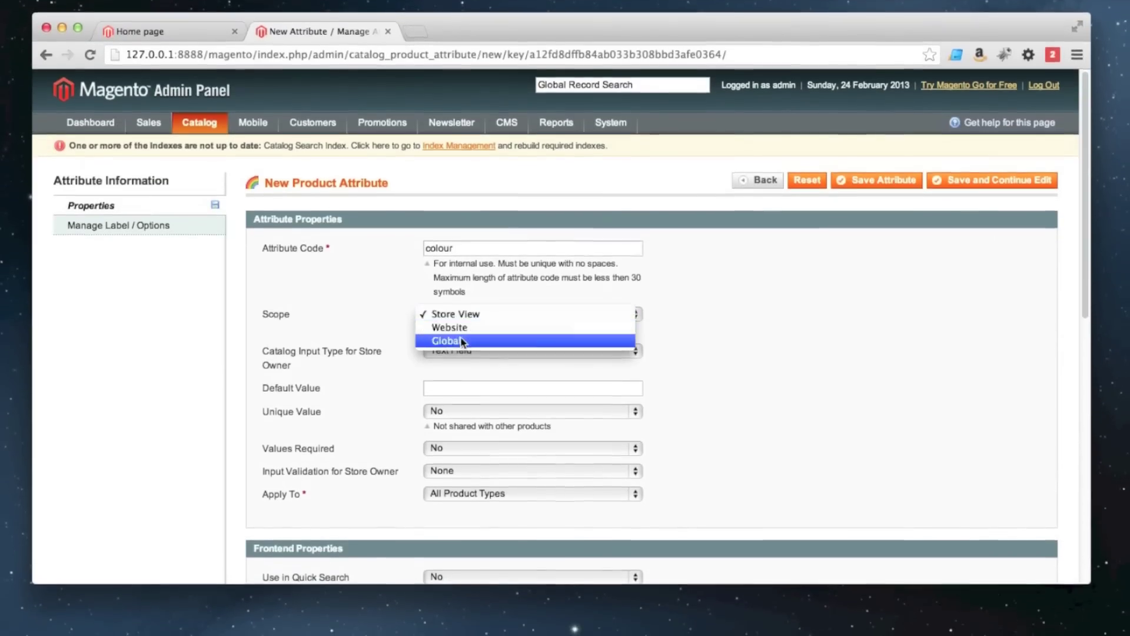
{"action": "left_click", "coordinate": [461, 363]}
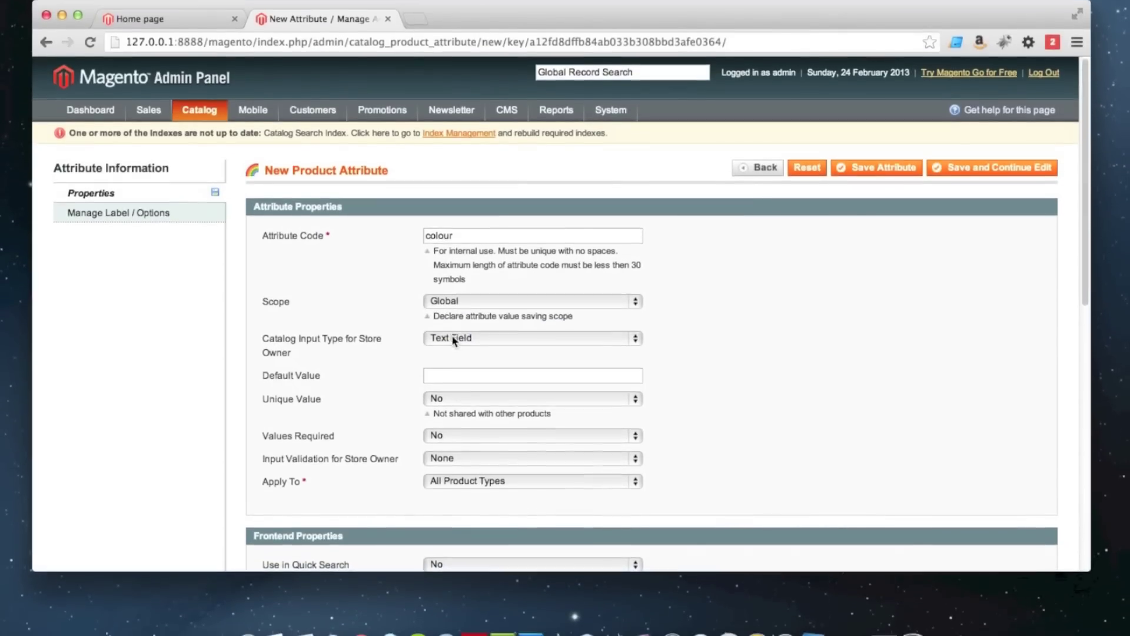
{"action": "left_click", "coordinate": [461, 330]}
{"action": "left_click", "coordinate": [460, 374]}
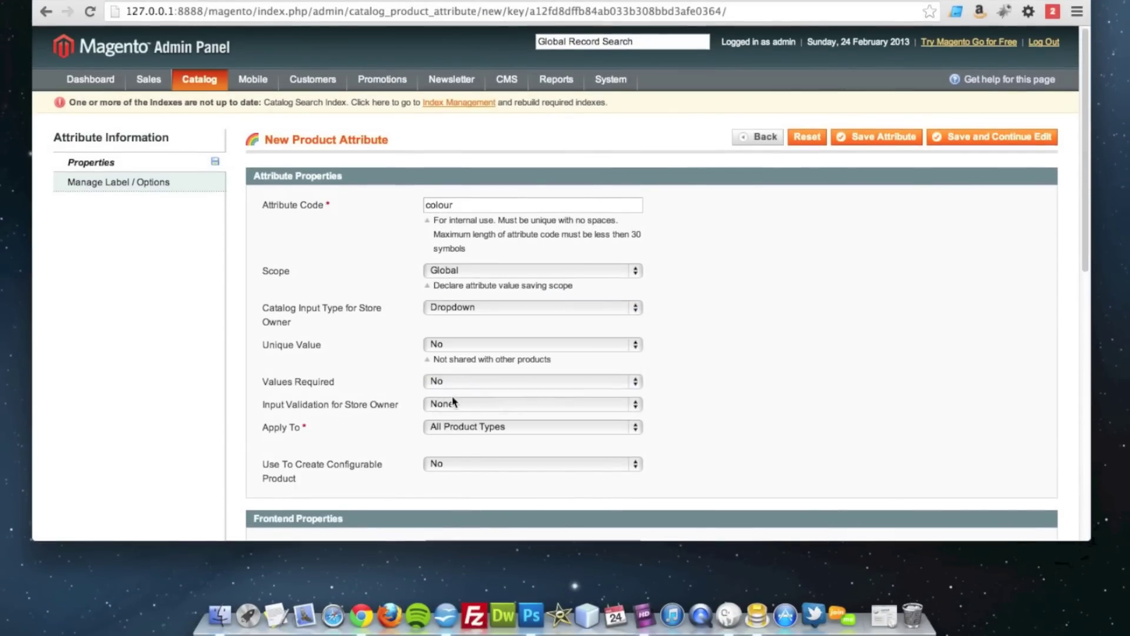
{"action": "left_click", "coordinate": [446, 464]}
{"action": "left_click", "coordinate": [440, 450]}
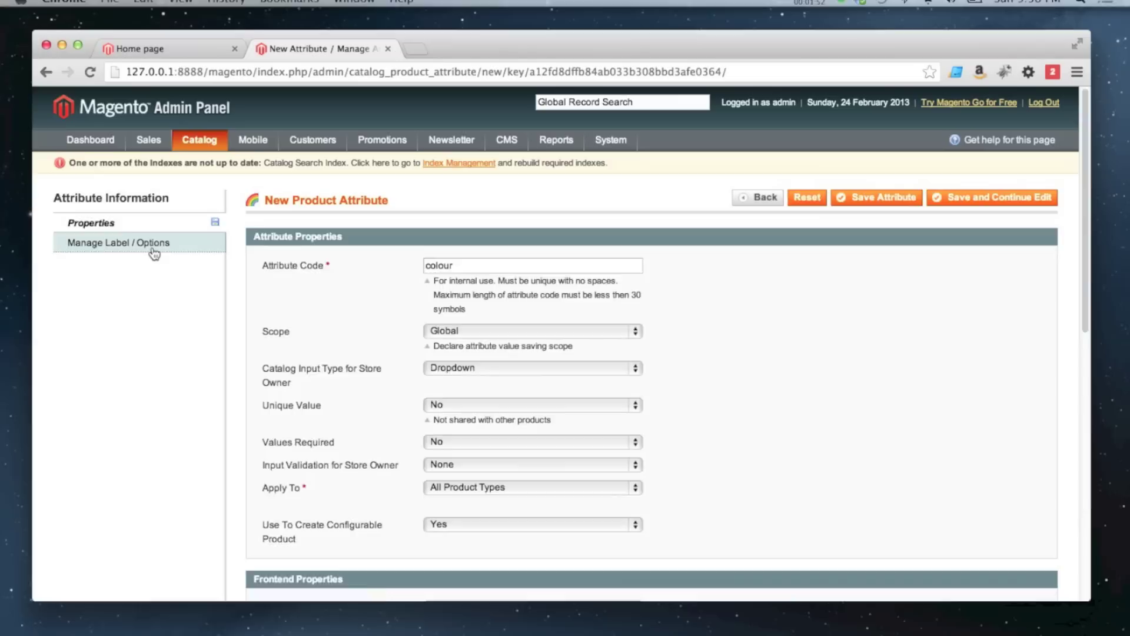
Give the colour attribute the admin title Colour
{"action": "left_click", "coordinate": [154, 253]}
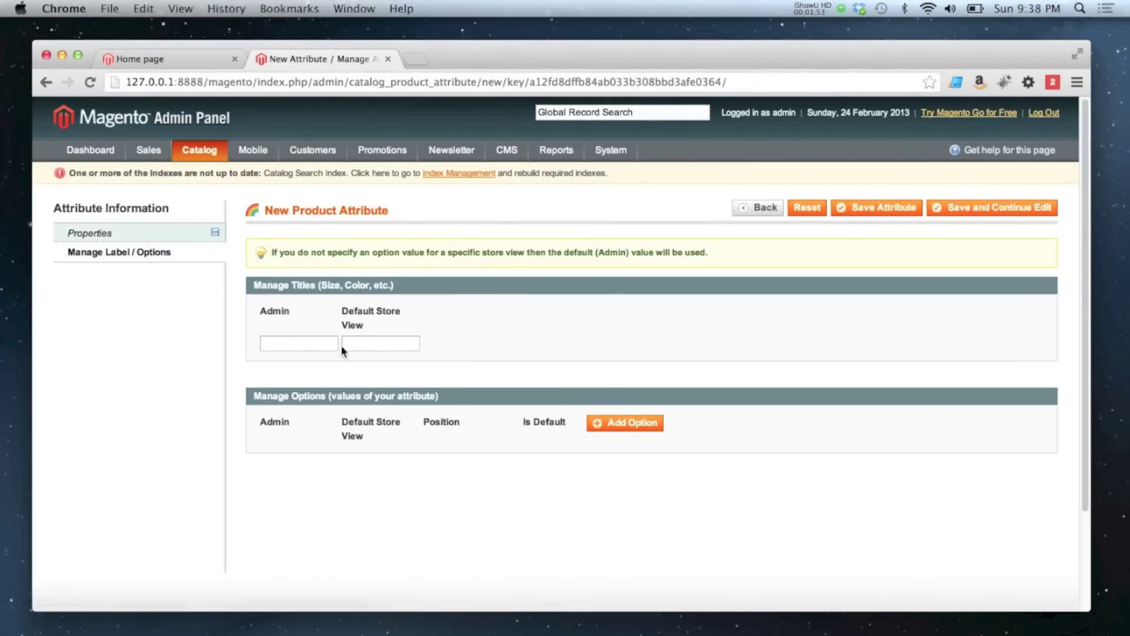
{"action": "left_click", "coordinate": [312, 332]}
{"action": "type", "text": "Colour"}
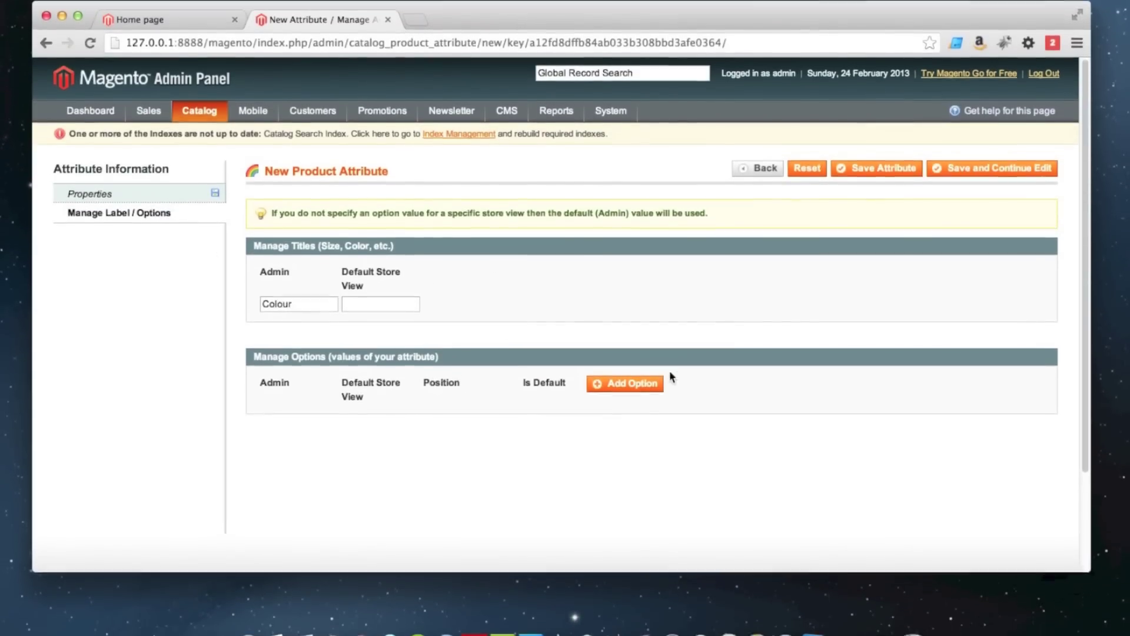
Add the options Black, Green, Red and Blue to the colour attribute and save it
{"action": "left_click", "coordinate": [639, 405]}
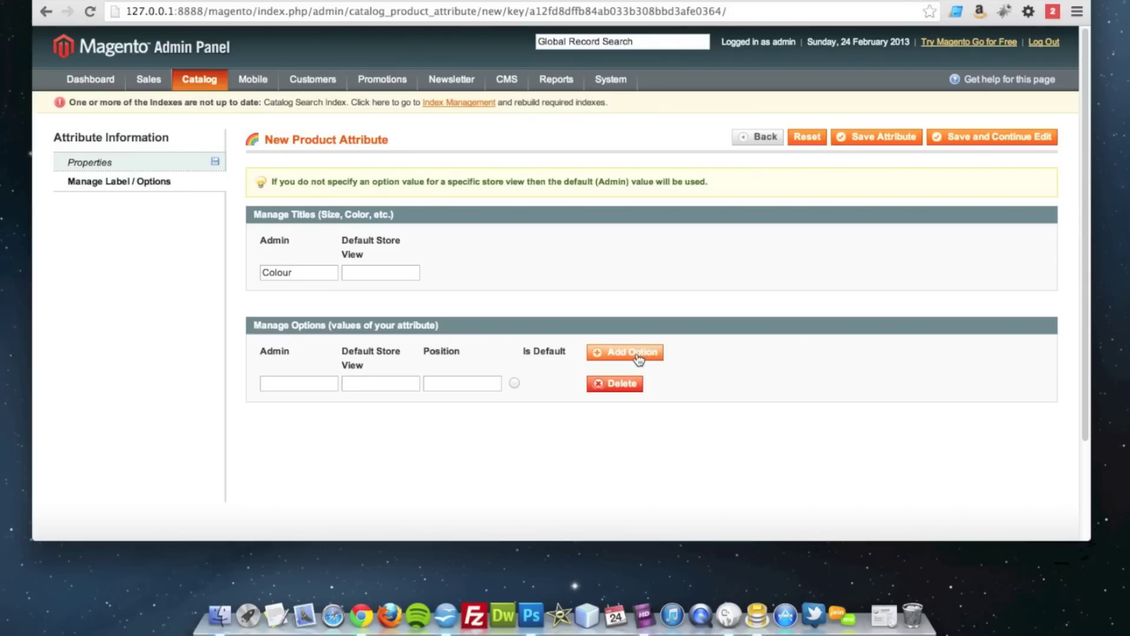
{"action": "left_click", "coordinate": [639, 356]}
{"action": "left_click", "coordinate": [638, 356]}
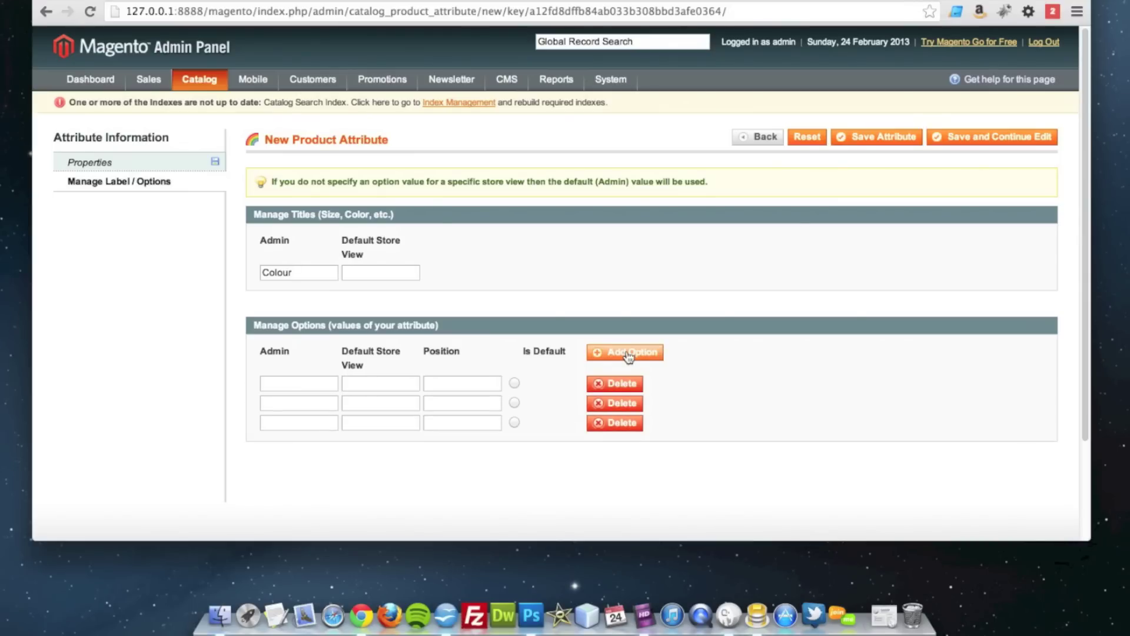
{"action": "left_click", "coordinate": [638, 356]}
{"action": "left_click", "coordinate": [303, 380]}
{"action": "type", "text": "Black"}
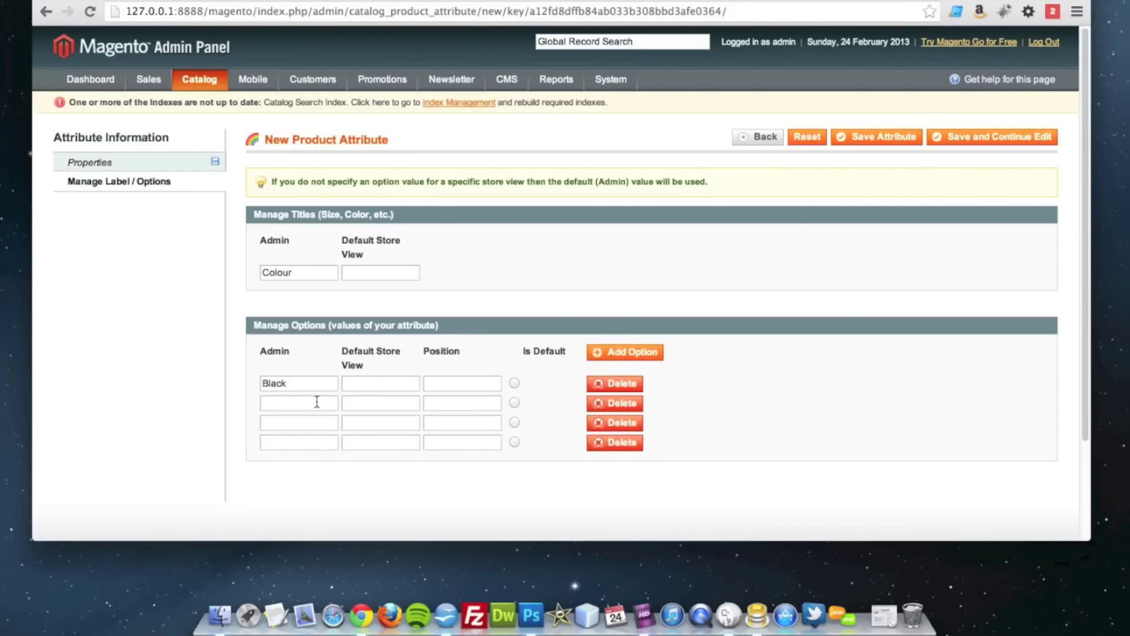
{"action": "type", "text": "Green"}
{"action": "left_click", "coordinate": [302, 422]}
{"action": "type", "text": "Re"}
{"action": "type", "text": "Blue"}
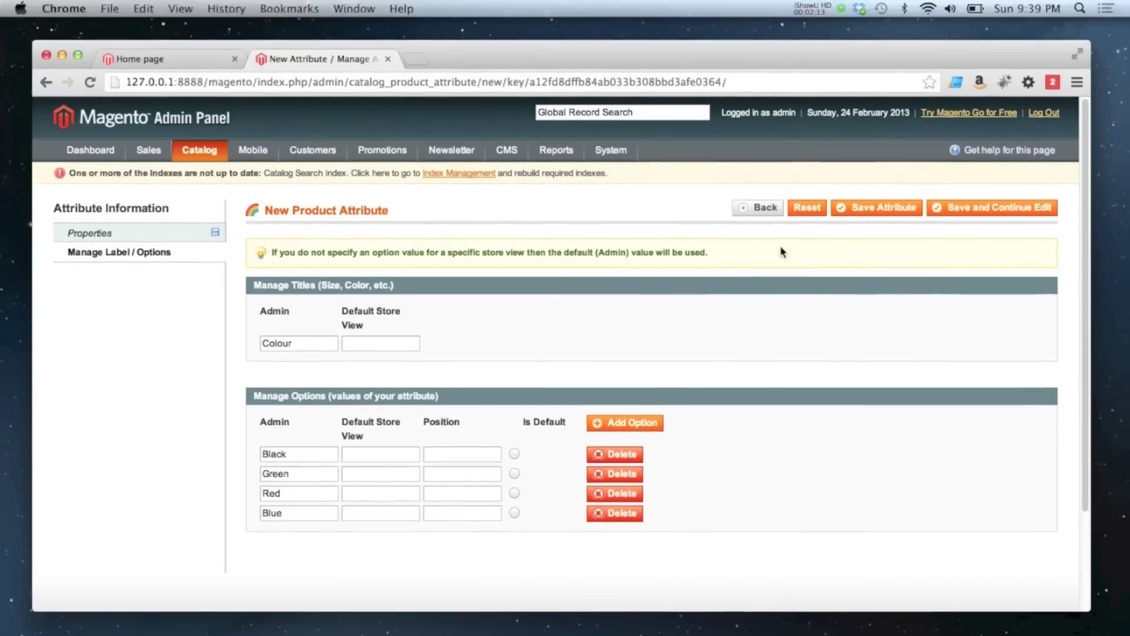
{"action": "left_click", "coordinate": [878, 215]}
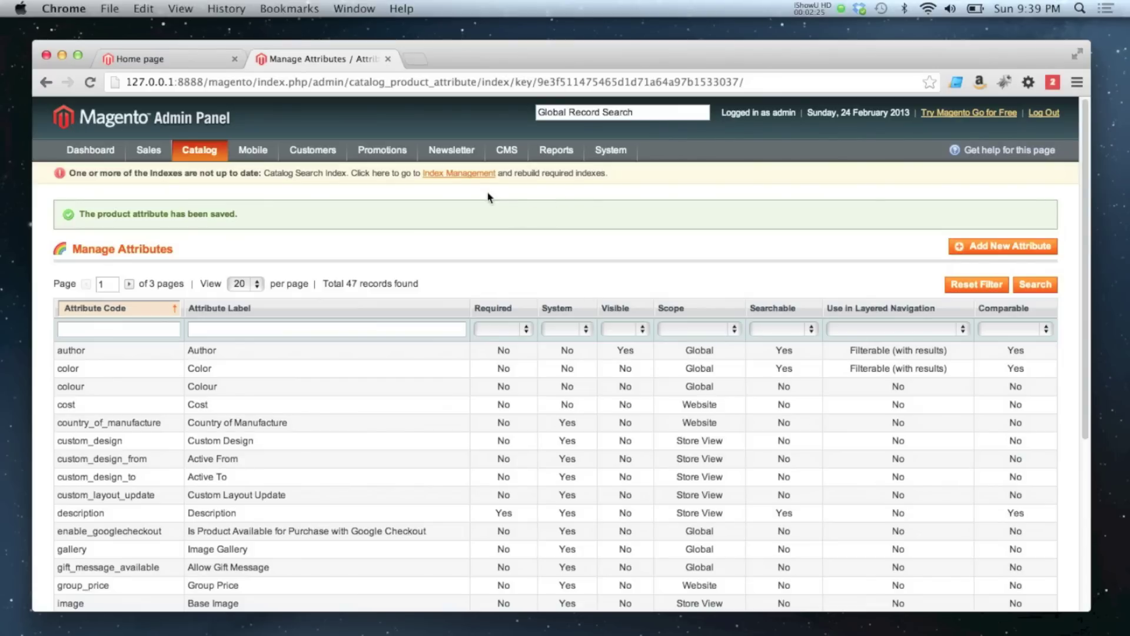
Open the catalog's list of attribute sets
{"action": "mouse_move", "coordinate": [210, 153]}
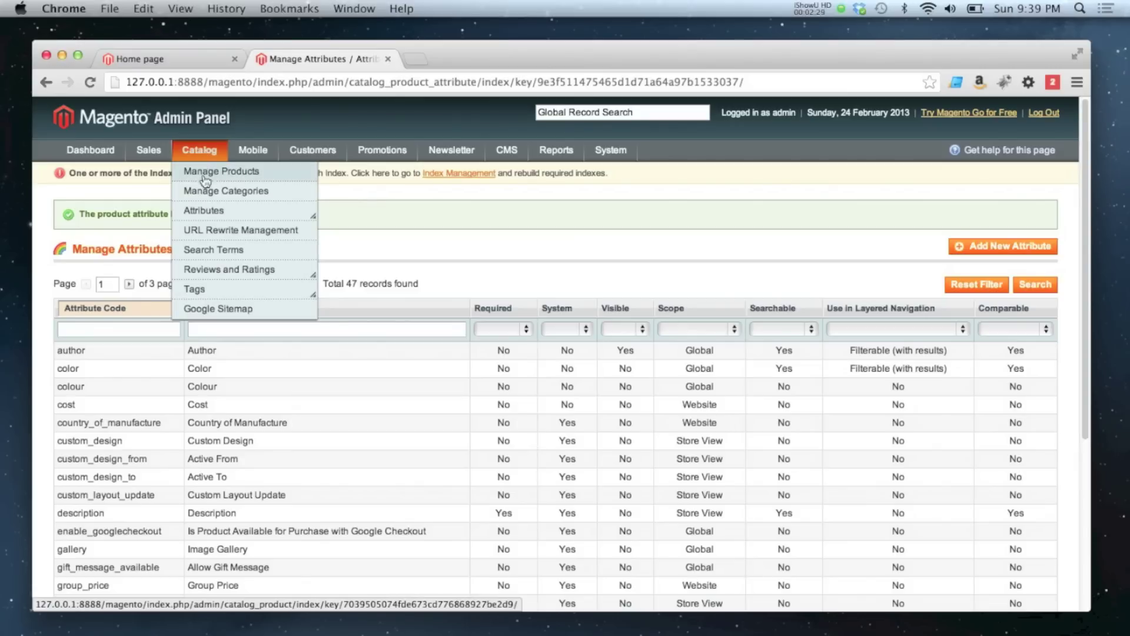
{"action": "mouse_move", "coordinate": [204, 210]}
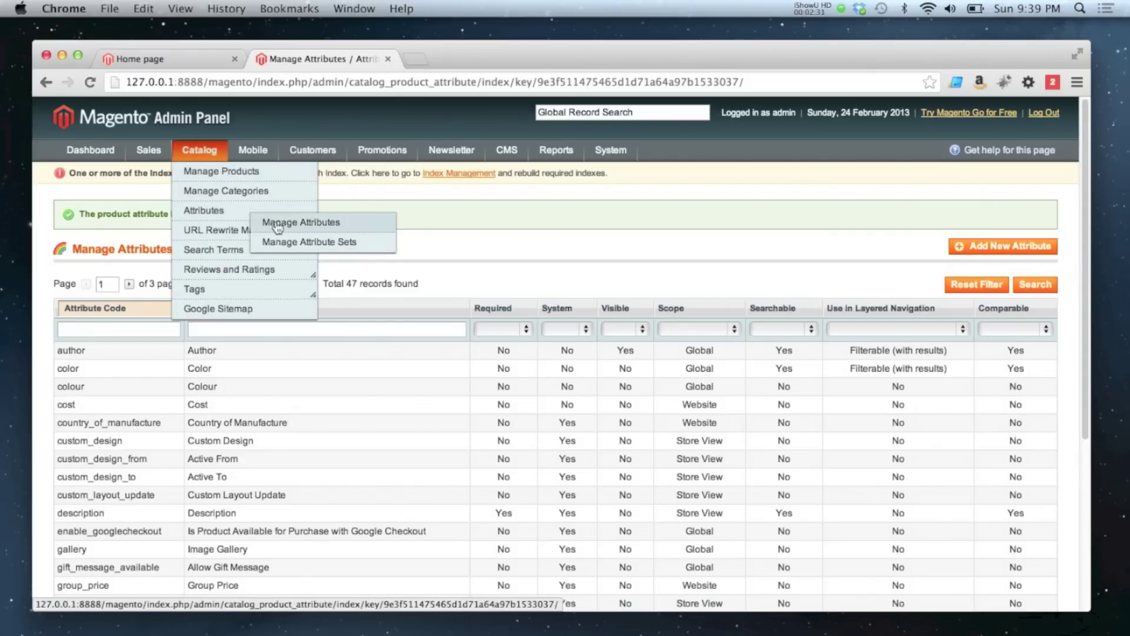
{"action": "left_click", "coordinate": [299, 244]}
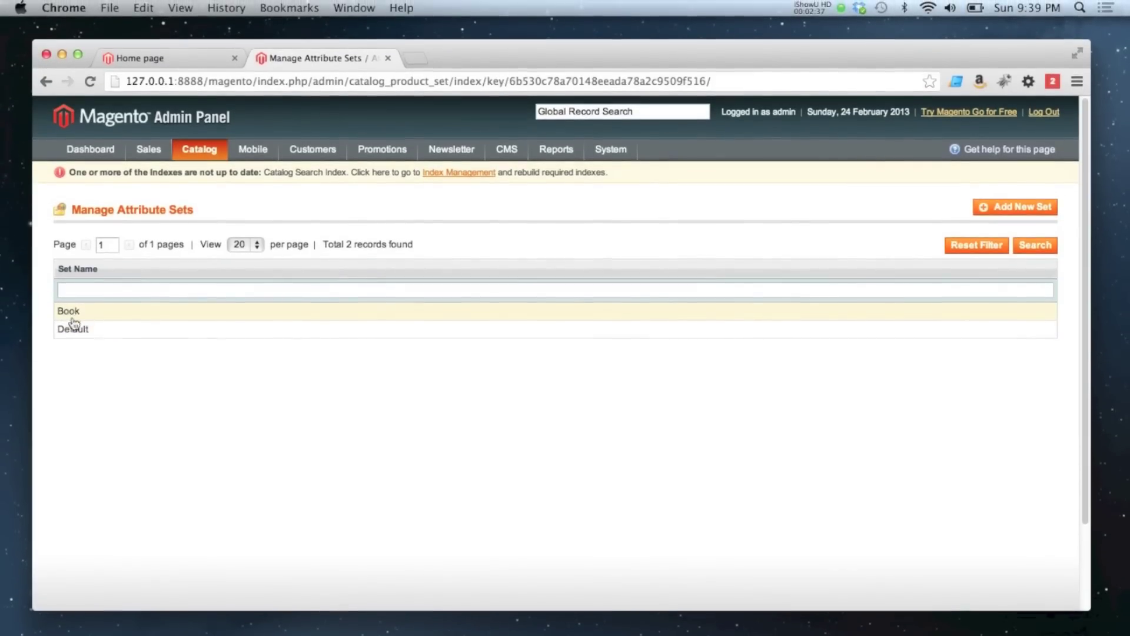
Examine the name, groups and unassigned attributes of the Default attribute set, and return to the list of sets
{"action": "left_click", "coordinate": [76, 328]}
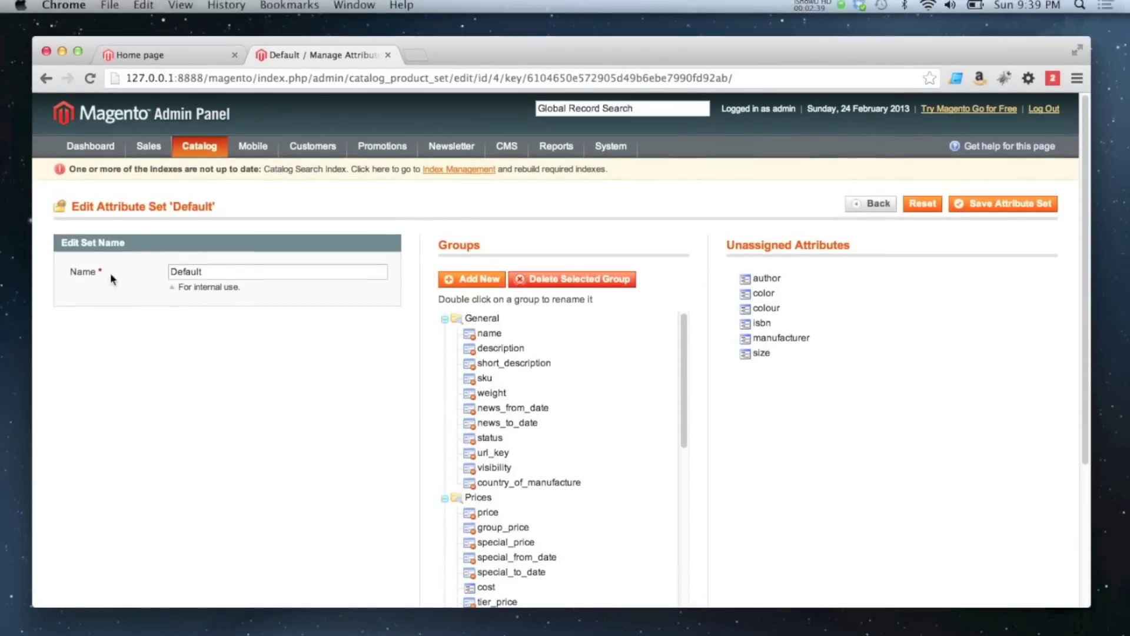
{"action": "left_click_drag", "start_coordinate": [213, 263], "coordinate": [181, 263]}
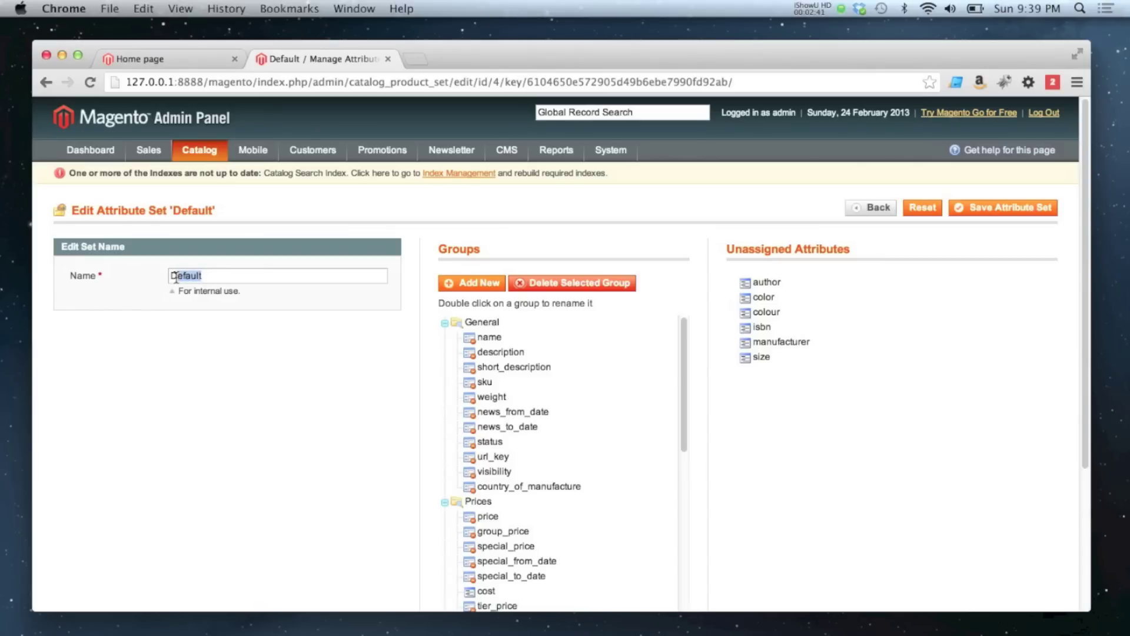
{"action": "left_click", "coordinate": [247, 220]}
{"action": "left_click", "coordinate": [861, 211]}
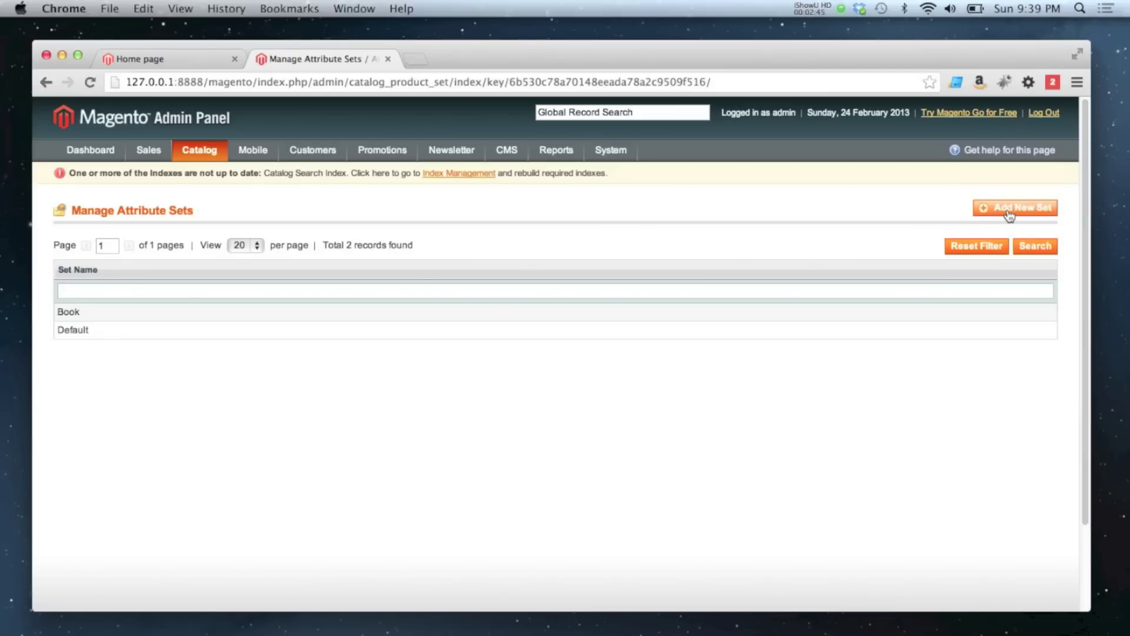
Create and save a new attribute set named Clothing based on the Default set
{"action": "left_click", "coordinate": [1029, 215]}
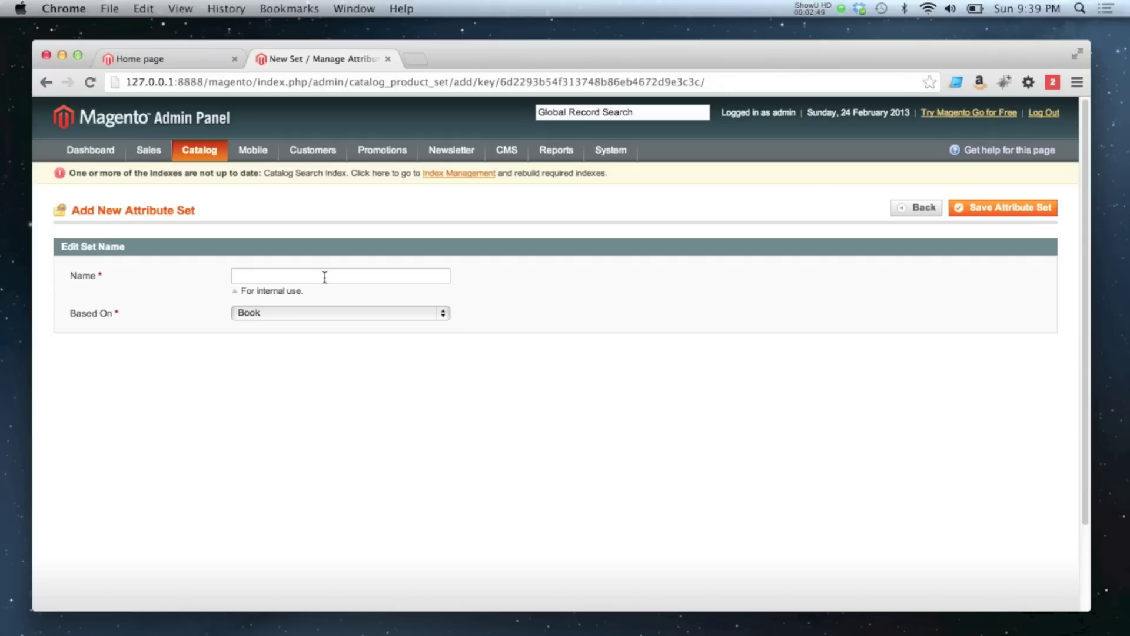
{"action": "type", "text": "Clothing"}
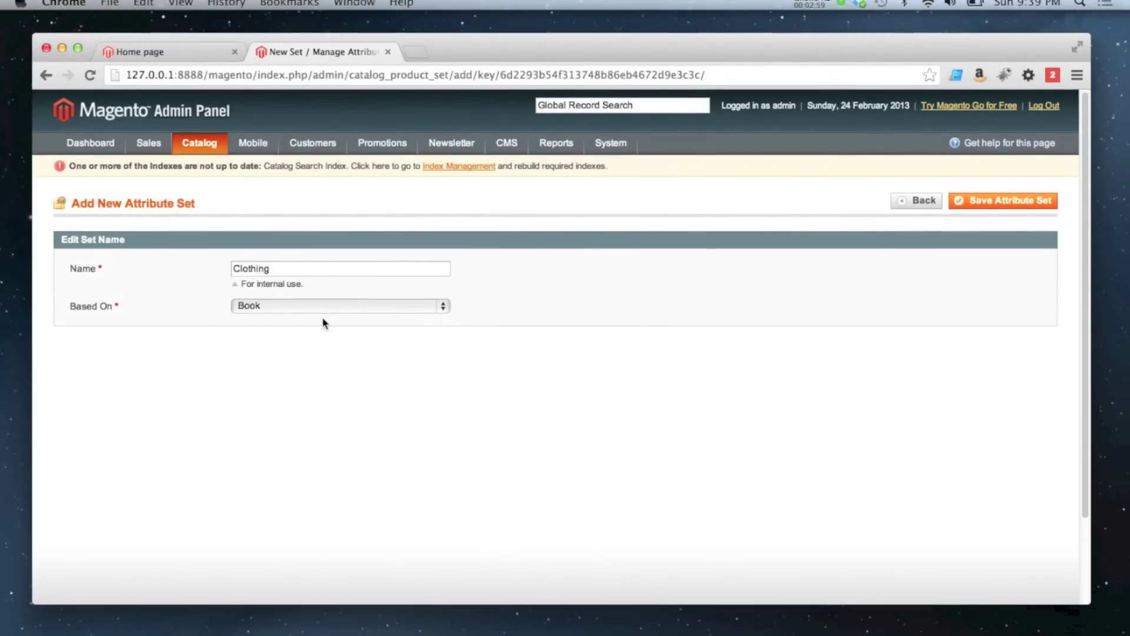
{"action": "left_click", "coordinate": [319, 307]}
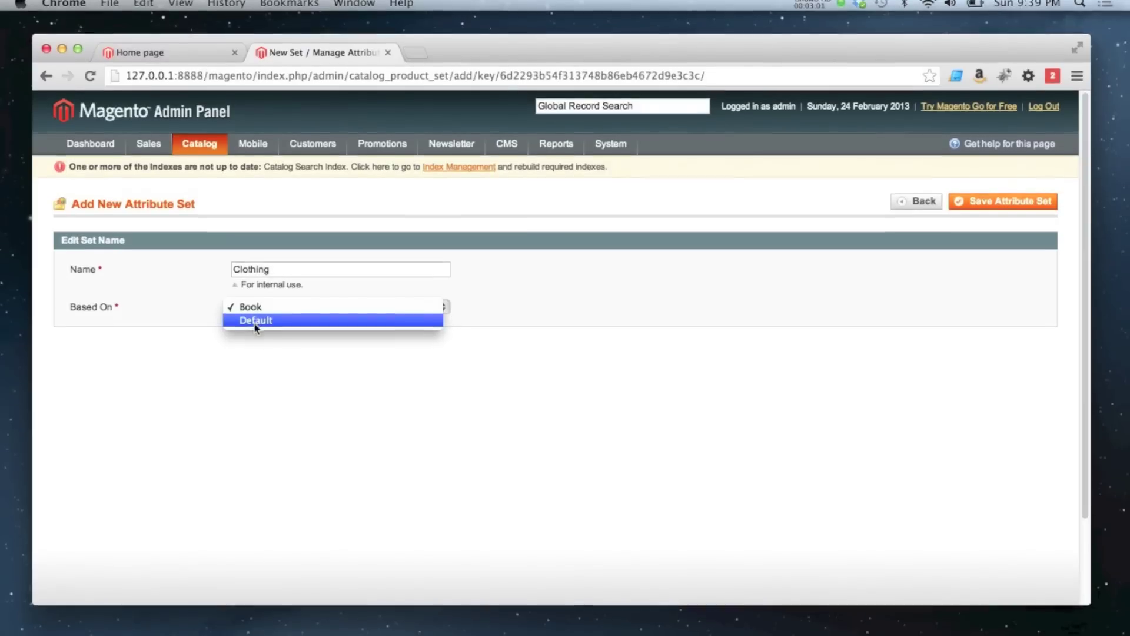
{"action": "left_click", "coordinate": [255, 324]}
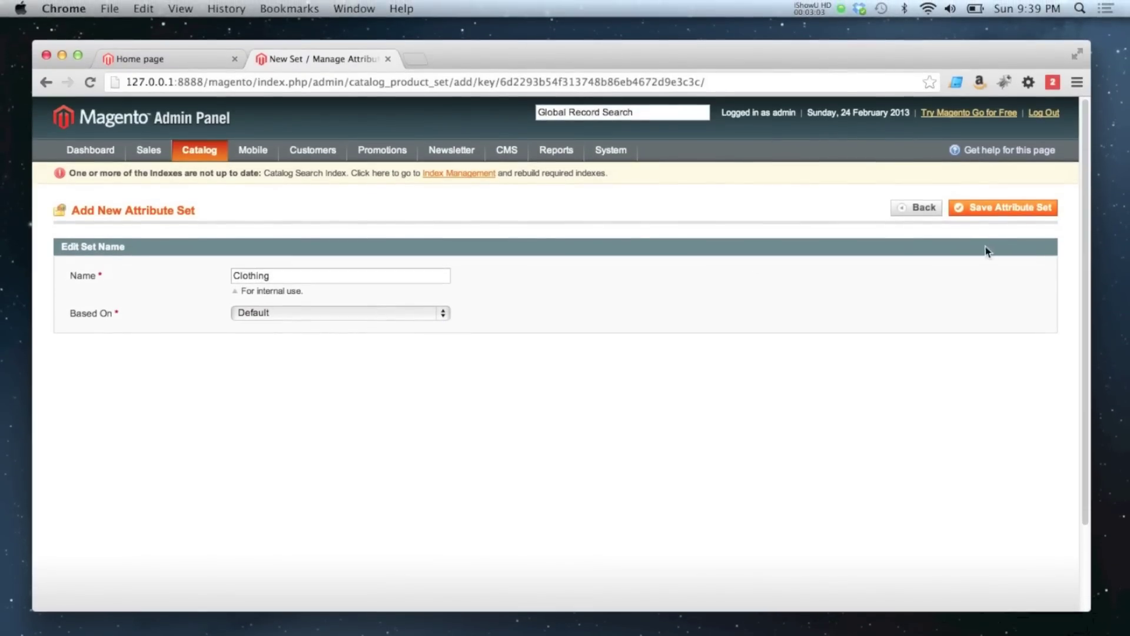
{"action": "left_click", "coordinate": [1018, 211]}
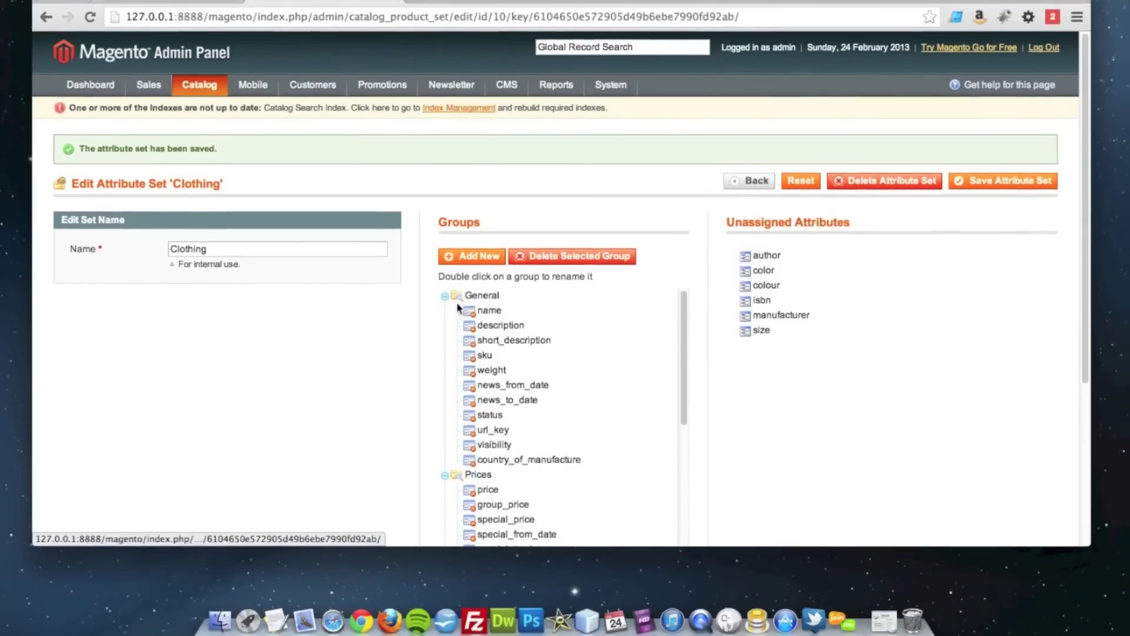
Collapse all the expanded attribute groups in the Clothing set
{"action": "left_click", "coordinate": [445, 295]}
{"action": "left_click", "coordinate": [445, 310]}
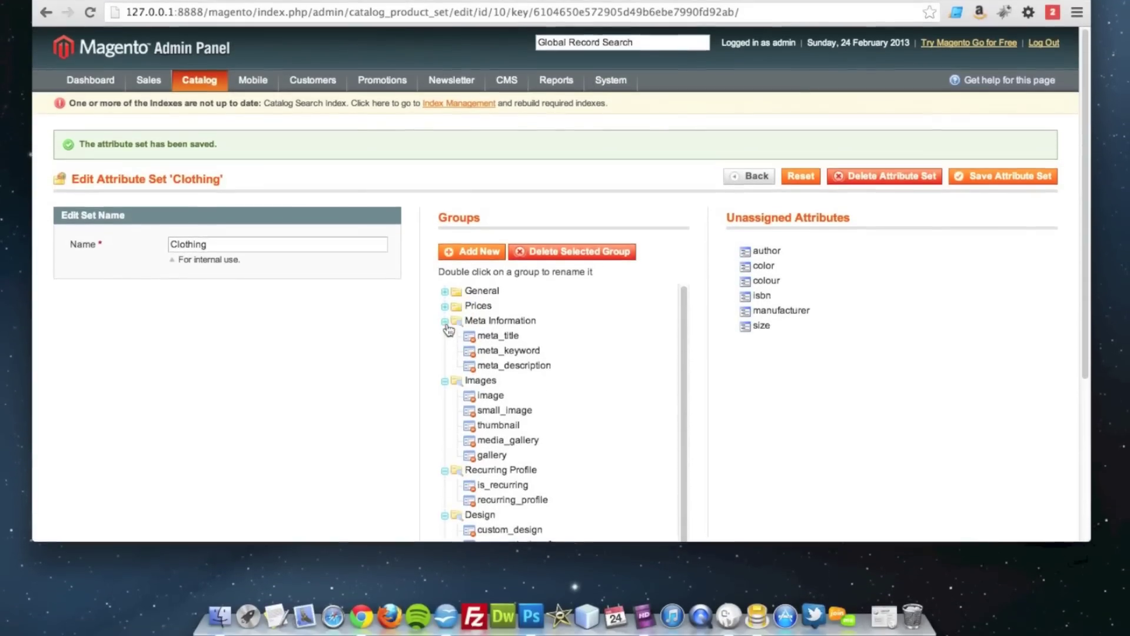
{"action": "left_click", "coordinate": [445, 321]}
{"action": "left_click", "coordinate": [445, 335]}
{"action": "left_click", "coordinate": [445, 350]}
{"action": "left_click", "coordinate": [445, 365]}
{"action": "left_click", "coordinate": [445, 381]}
Add a group named Clothing Attributes to the Clothing set and assign the colour and size attributes to it
{"action": "left_click", "coordinate": [478, 253]}
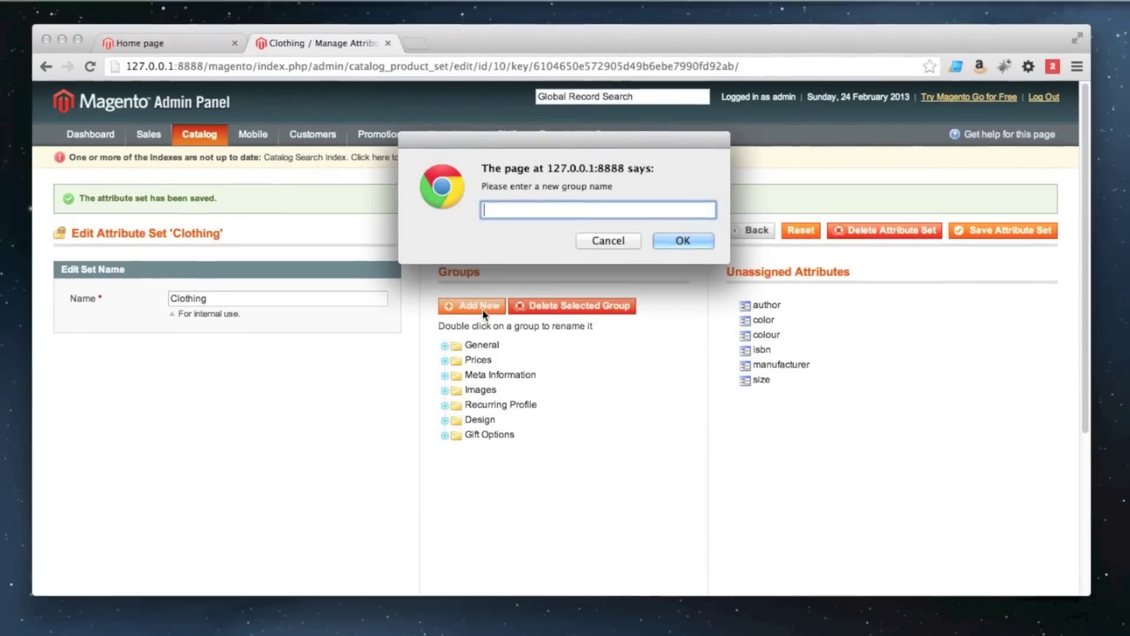
{"action": "type", "text": "Clothing Attributes"}
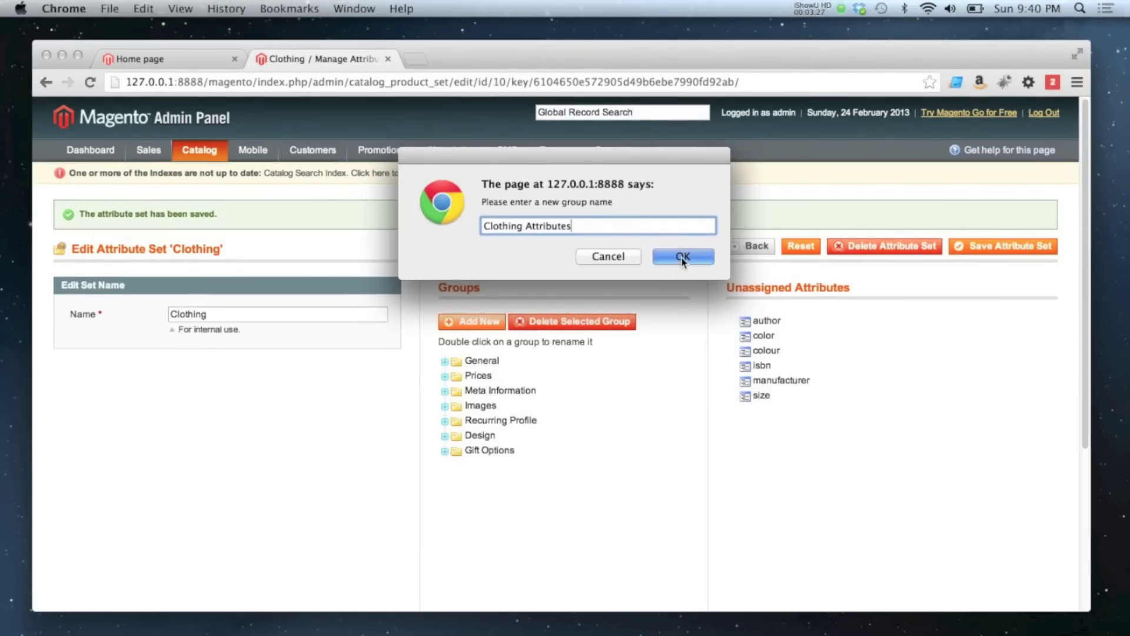
{"action": "left_click", "coordinate": [661, 248]}
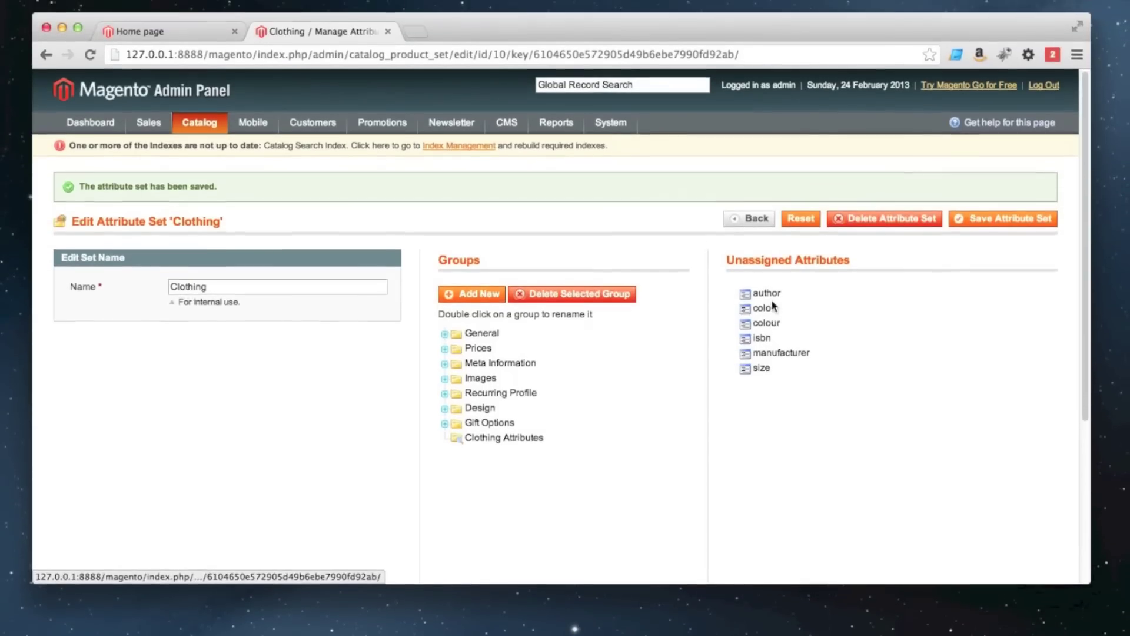
{"action": "left_click_drag", "start_coordinate": [766, 322], "coordinate": [536, 441]}
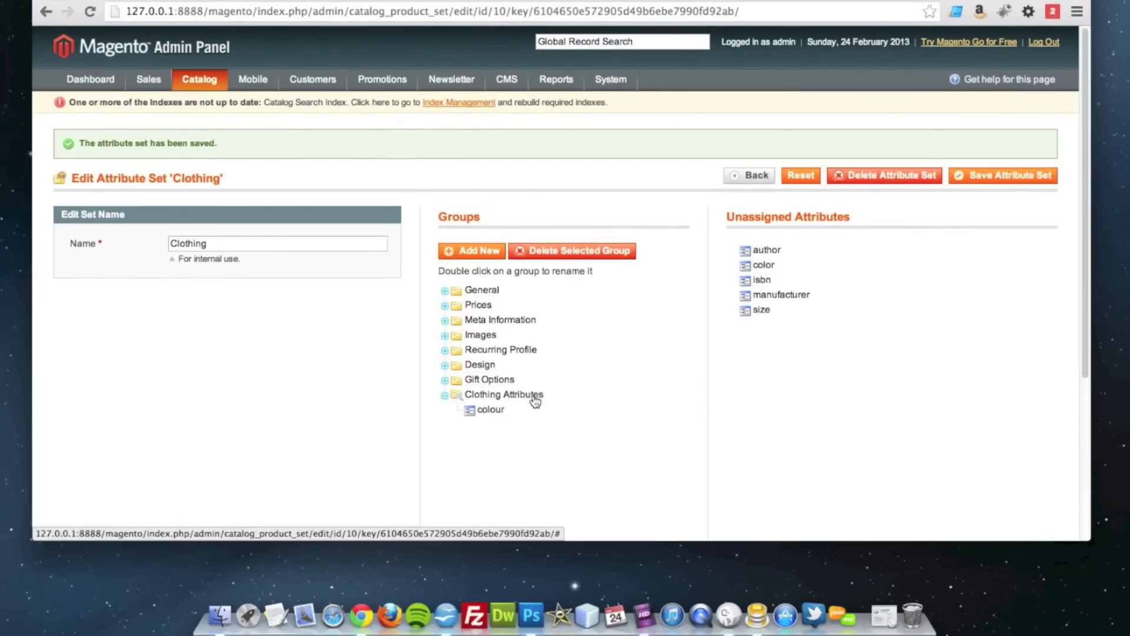
Move the Clothing Attributes group directly below the General group and save the attribute set
{"action": "left_click_drag", "start_coordinate": [567, 409], "coordinate": [486, 298]}
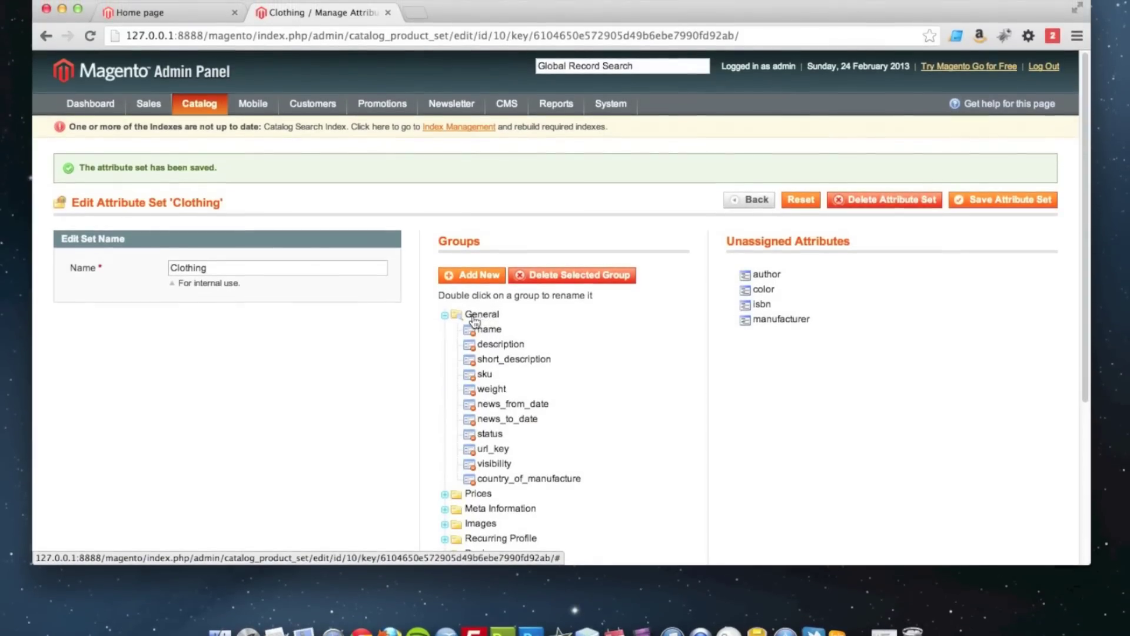
{"action": "left_click", "coordinate": [445, 318]}
{"action": "left_click_drag", "start_coordinate": [495, 421], "coordinate": [463, 303]}
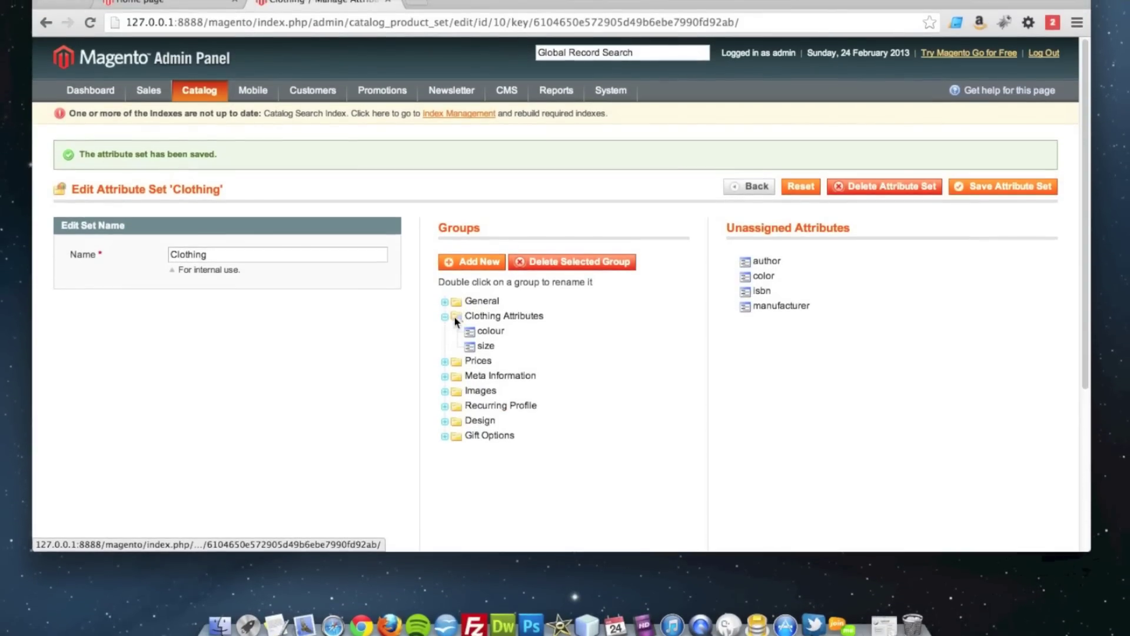
{"action": "left_click", "coordinate": [445, 305]}
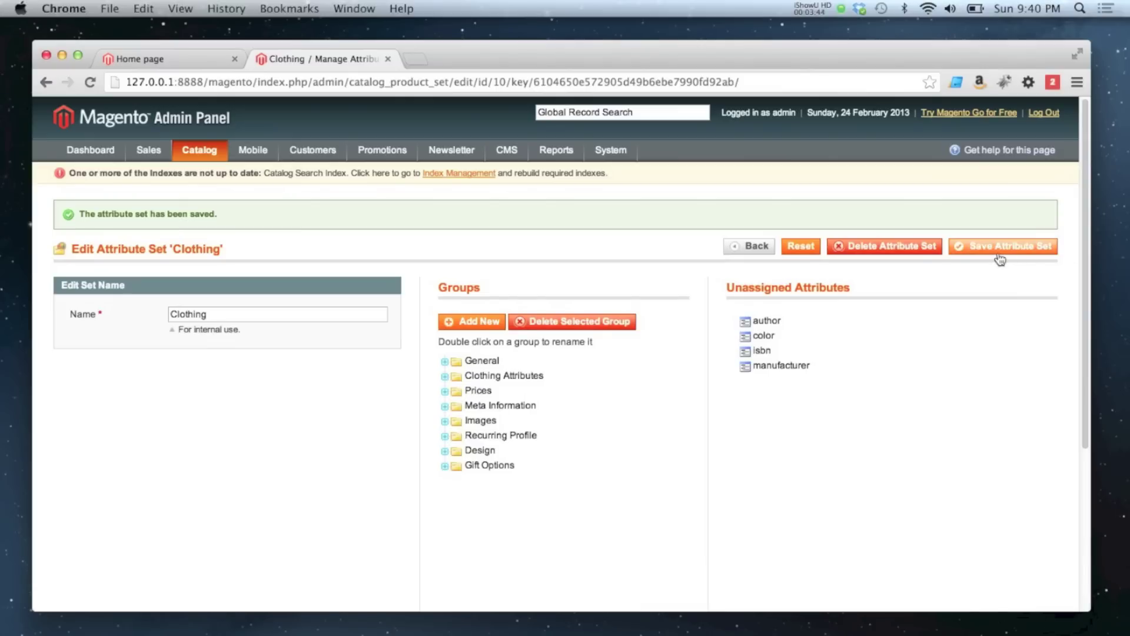
{"action": "left_click", "coordinate": [996, 187]}
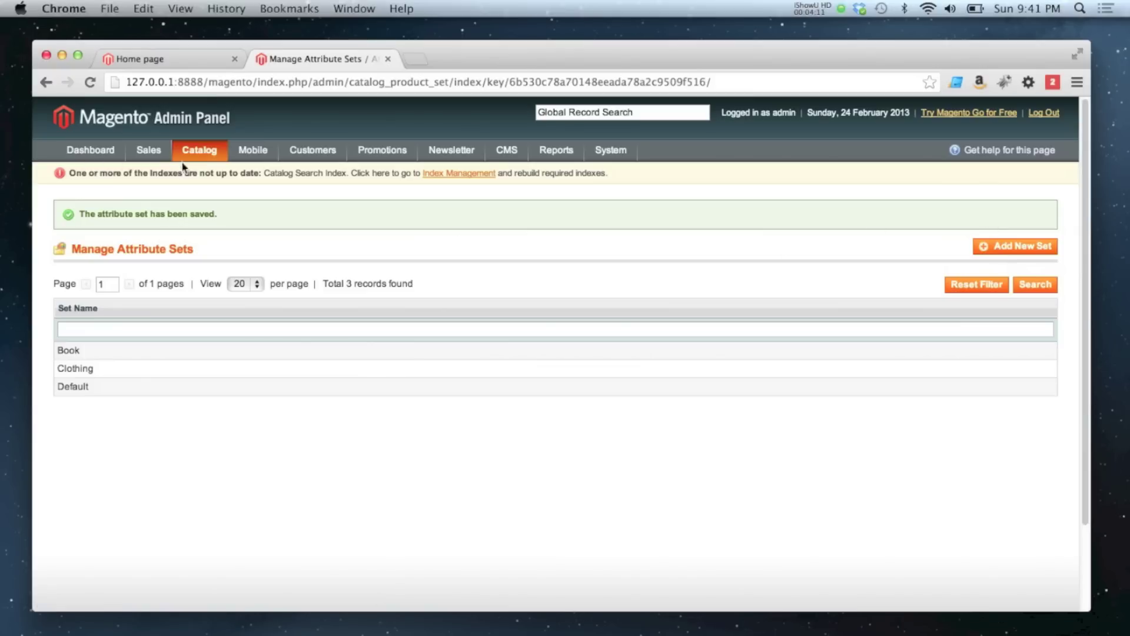
Start a new catalog product with the Clothing attribute set and the Simple Product type
{"action": "mouse_move", "coordinate": [199, 155]}
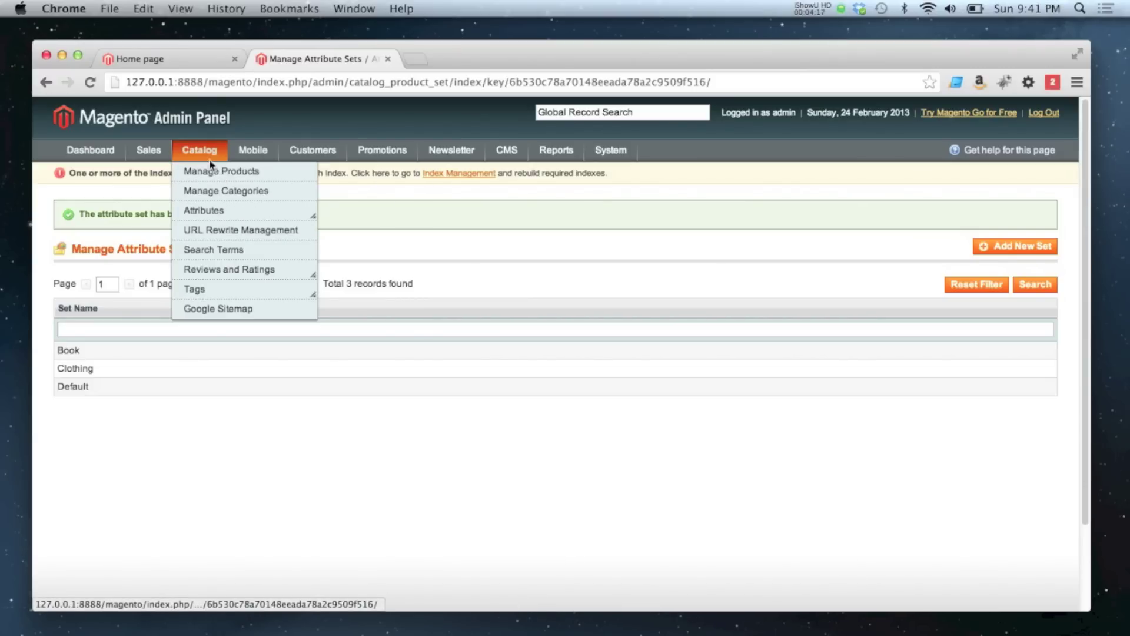
{"action": "left_click", "coordinate": [213, 171]}
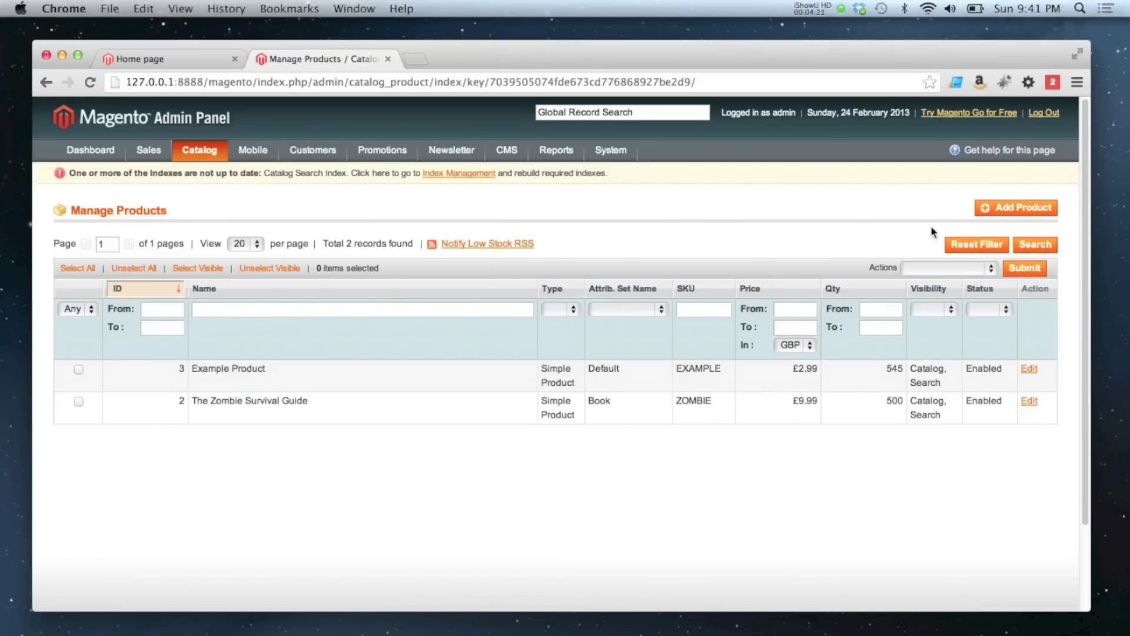
{"action": "left_click", "coordinate": [1009, 213]}
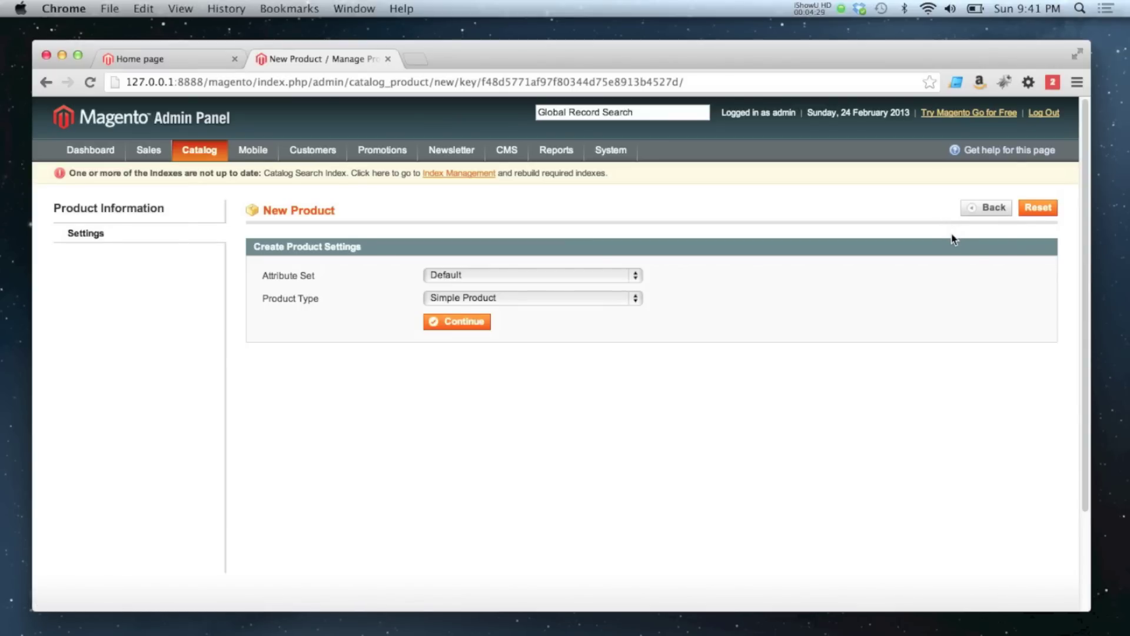
{"action": "left_click", "coordinate": [447, 275]}
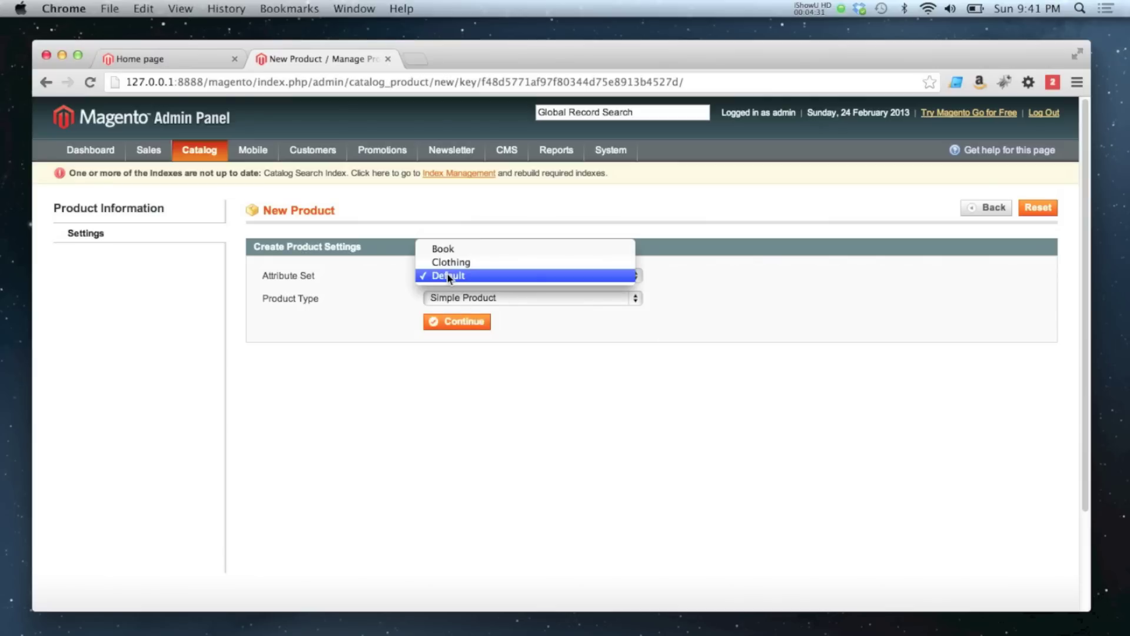
{"action": "left_click", "coordinate": [449, 264]}
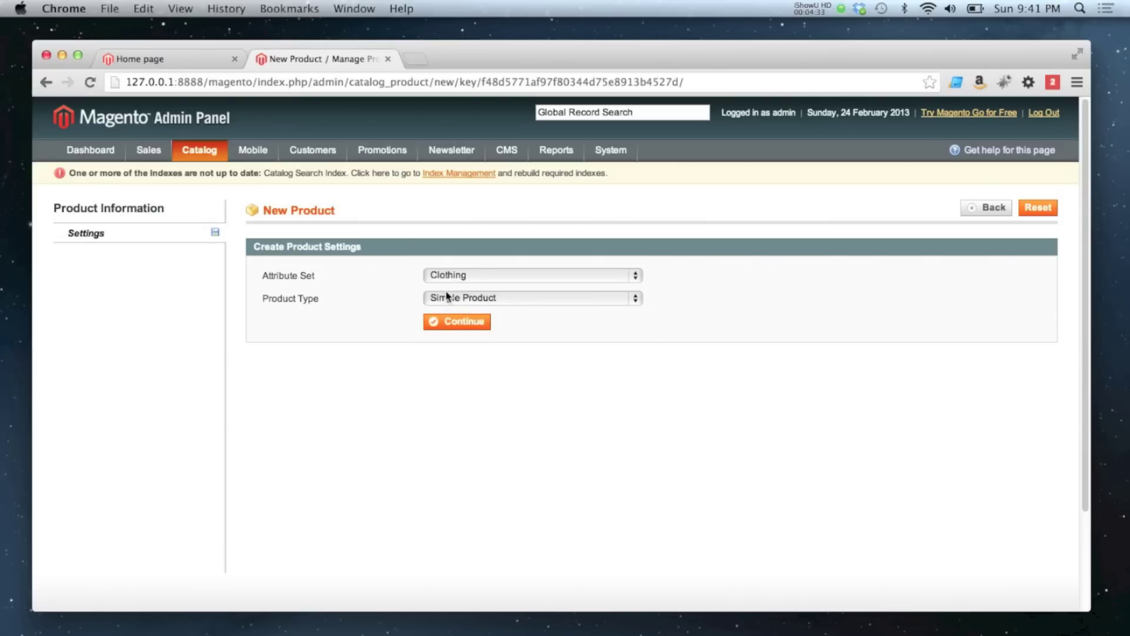
{"action": "left_click", "coordinate": [460, 329]}
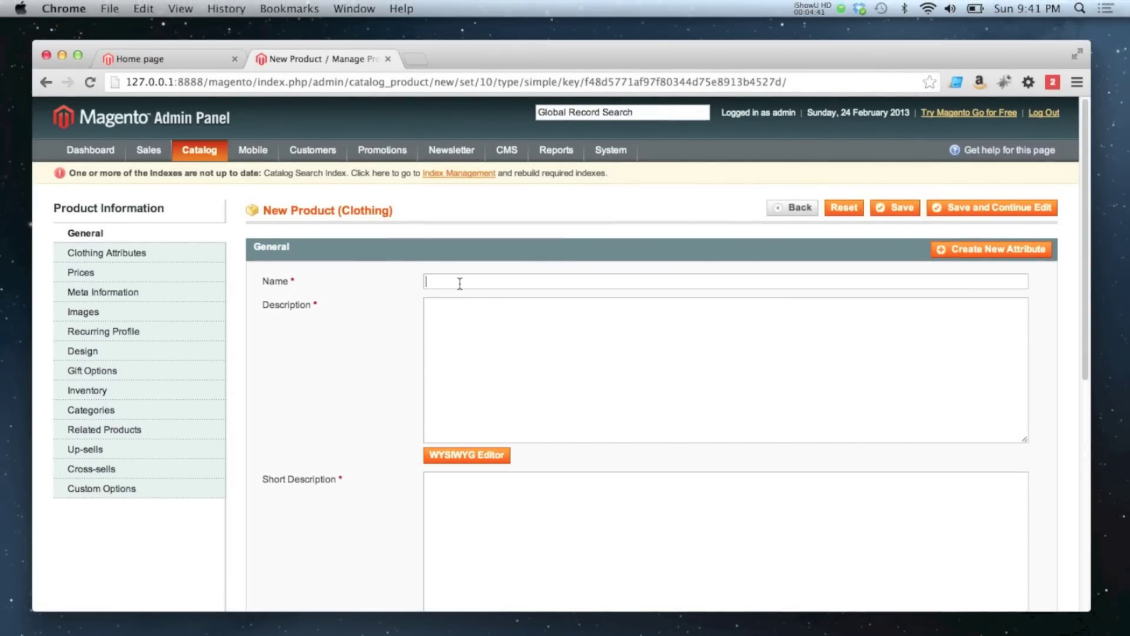
Enter "Black T Shirt - Small" as the product's name, description and short description
{"action": "type", "text": "Black T"}
{"action": "type", "text": " Shor"}
{"action": "type", "text": "Small"}
{"action": "left_click_drag", "start_coordinate": [523, 282], "coordinate": [333, 275]}
{"action": "key", "text": "super+c"}
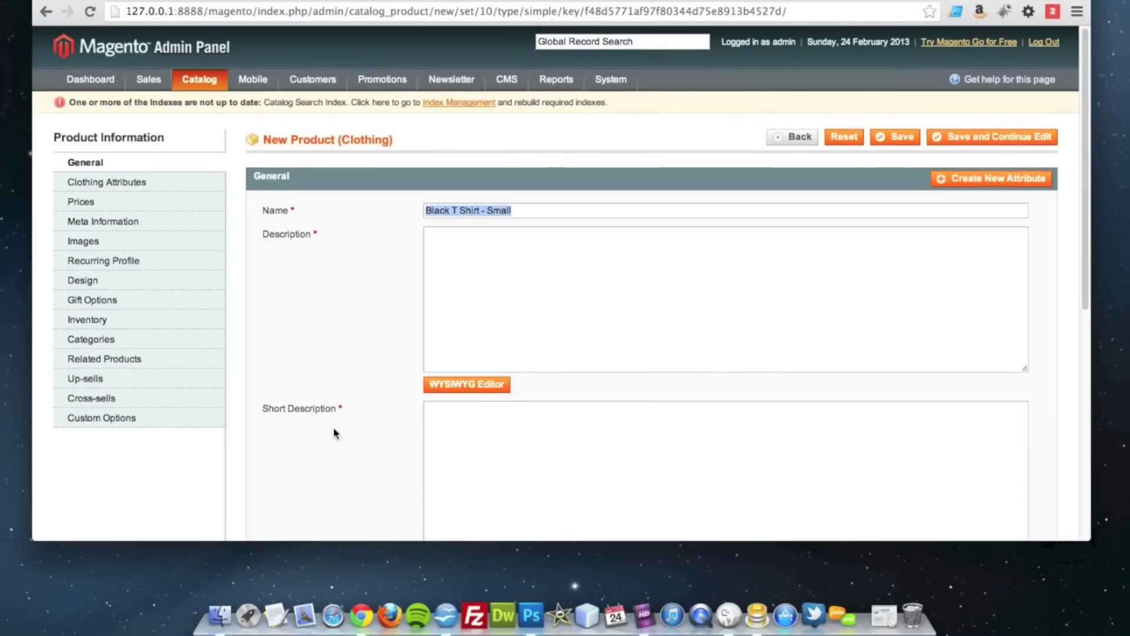
{"action": "left_click", "coordinate": [467, 258]}
{"action": "key", "text": "super+v"}
{"action": "left_click", "coordinate": [492, 445]}
{"action": "key", "text": "super+v"}
Set the product's SKU to TSHIRT-BLACK-SMALL and its weight to 0
{"action": "scroll", "coordinate": [356, 400], "scroll_direction": "down", "scroll_amount": 5}
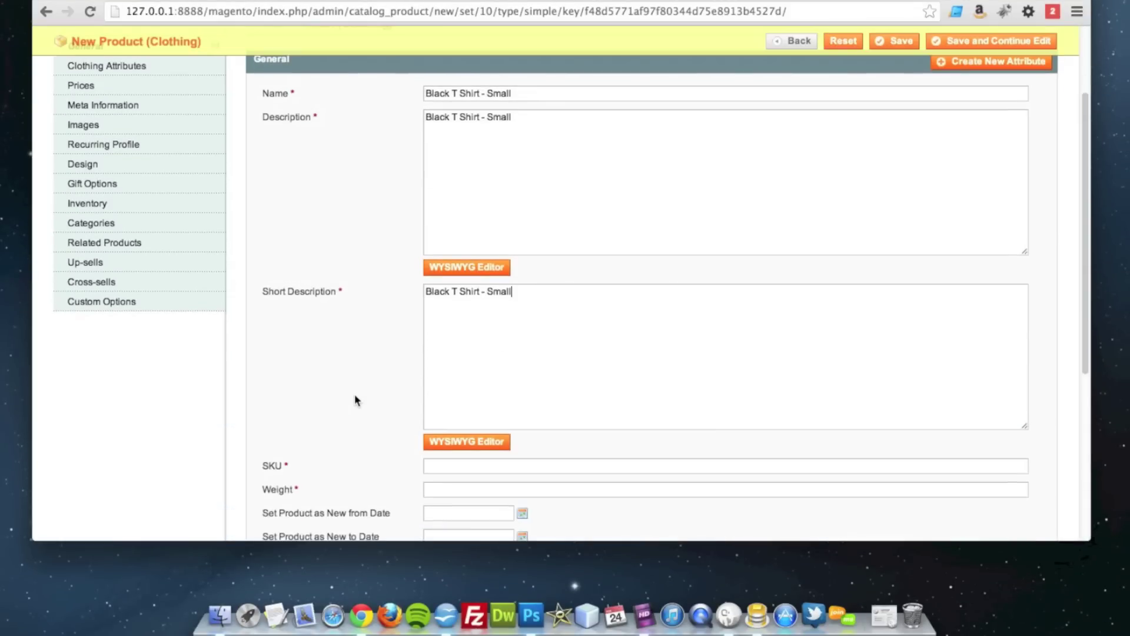
{"action": "left_click", "coordinate": [430, 371]}
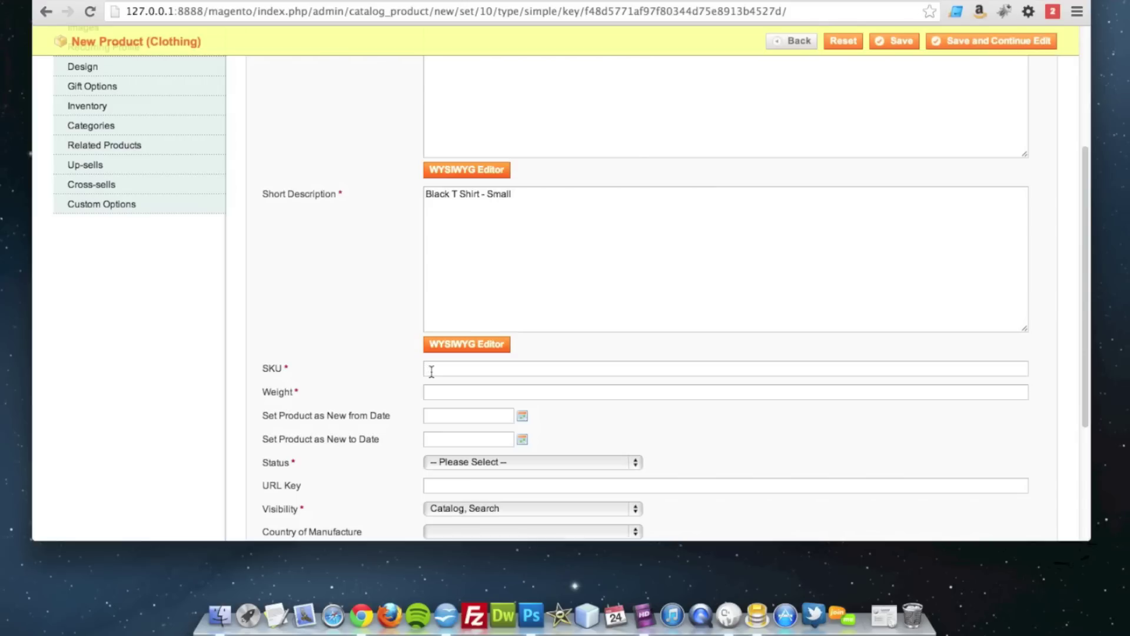
{"action": "type", "text": "TSHIRT-BLACK-SMALL"}
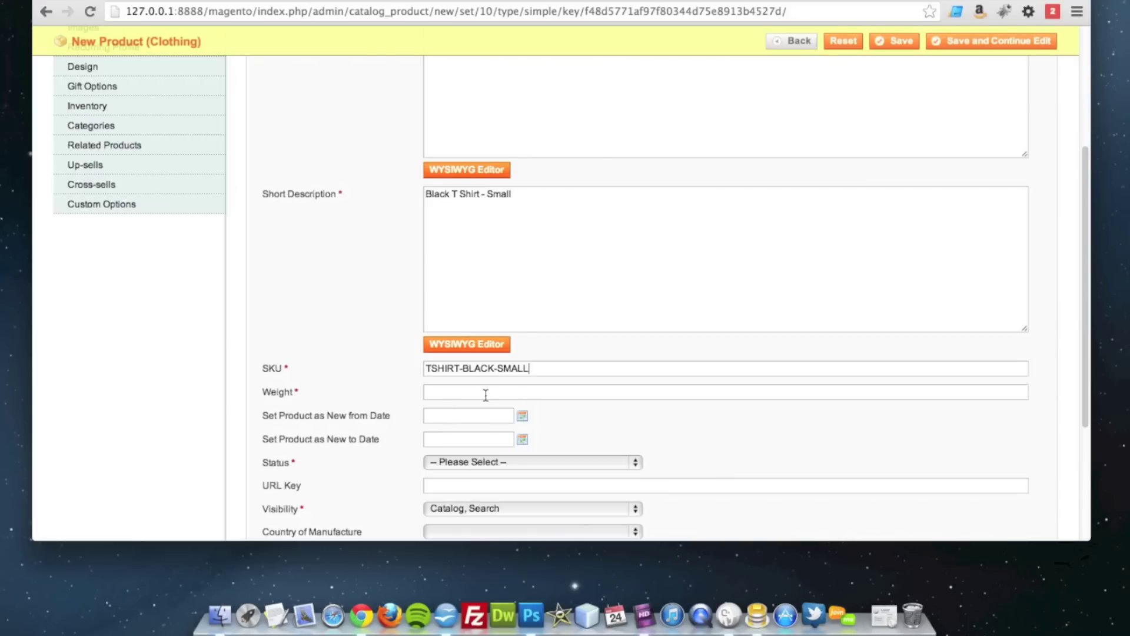
{"action": "left_click_drag", "start_coordinate": [534, 369], "coordinate": [414, 374]}
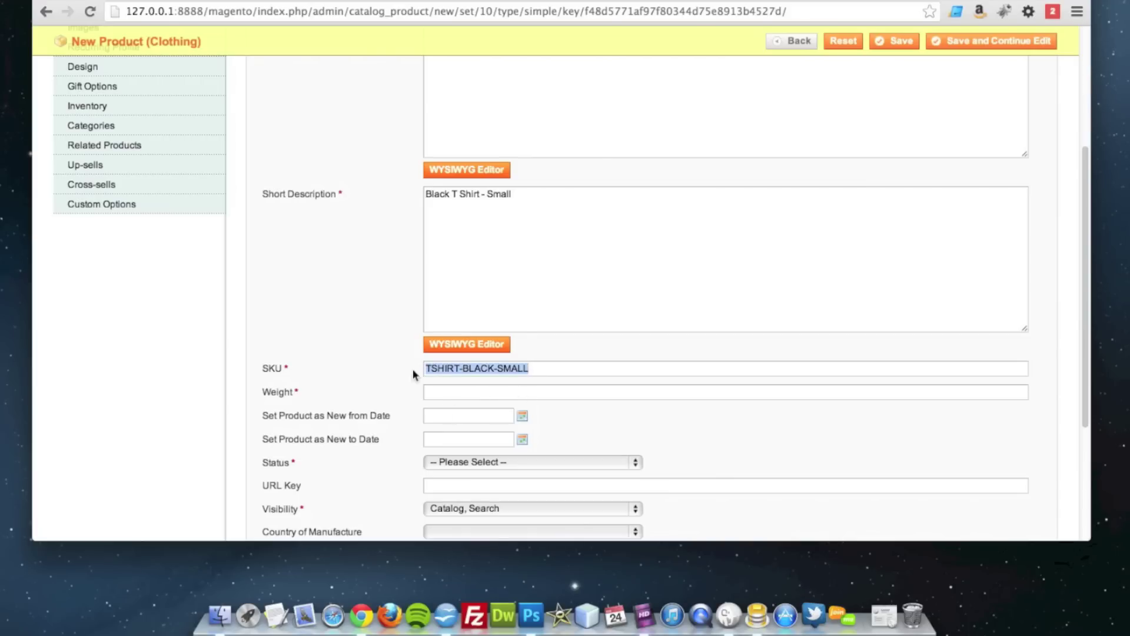
{"action": "left_click", "coordinate": [455, 395]}
{"action": "type", "text": "0"}
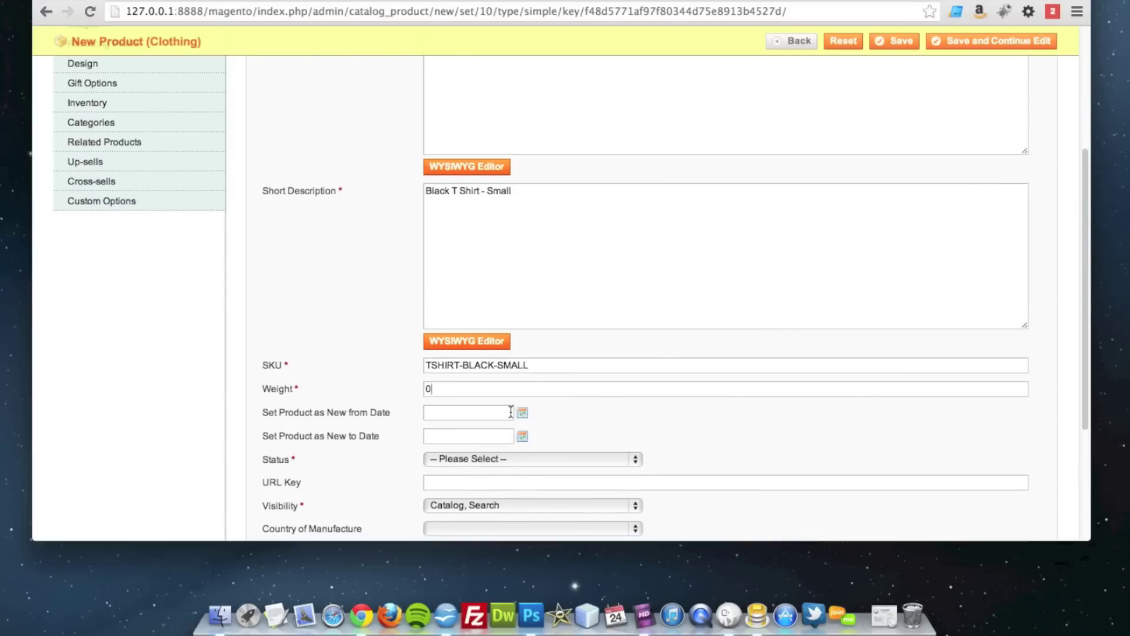
Set the product's status to Enabled and its visibility to Not Visible Individually
{"action": "scroll", "coordinate": [500, 412], "scroll_direction": "down", "scroll_amount": 1}
{"action": "scroll", "coordinate": [493, 413], "scroll_direction": "down", "scroll_amount": 2}
{"action": "left_click", "coordinate": [459, 410]}
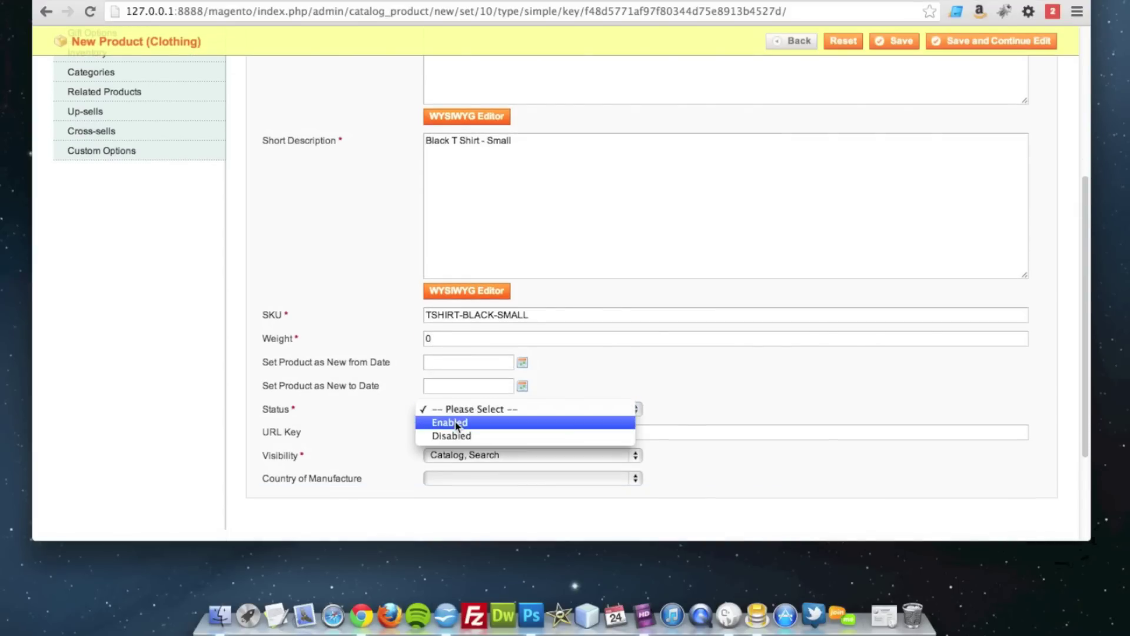
{"action": "left_click", "coordinate": [458, 422]}
{"action": "left_click", "coordinate": [458, 457]}
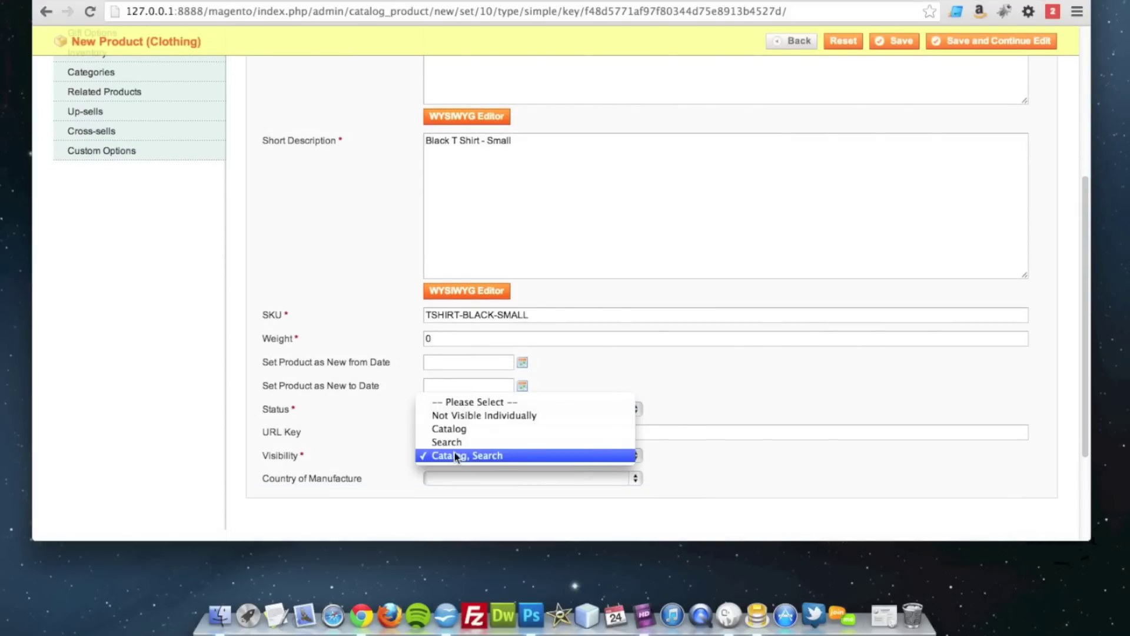
{"action": "left_click", "coordinate": [461, 417]}
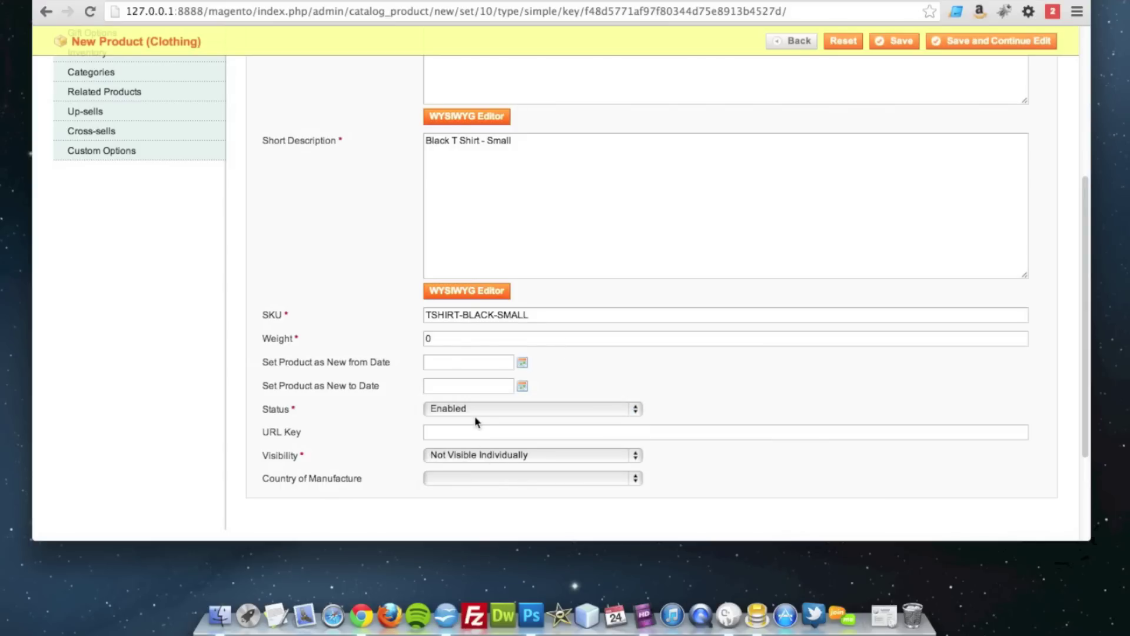
Set the product's clothing attributes to the colour Black and the size Small
{"action": "scroll", "coordinate": [160, 318], "scroll_direction": "up", "scroll_amount": 3}
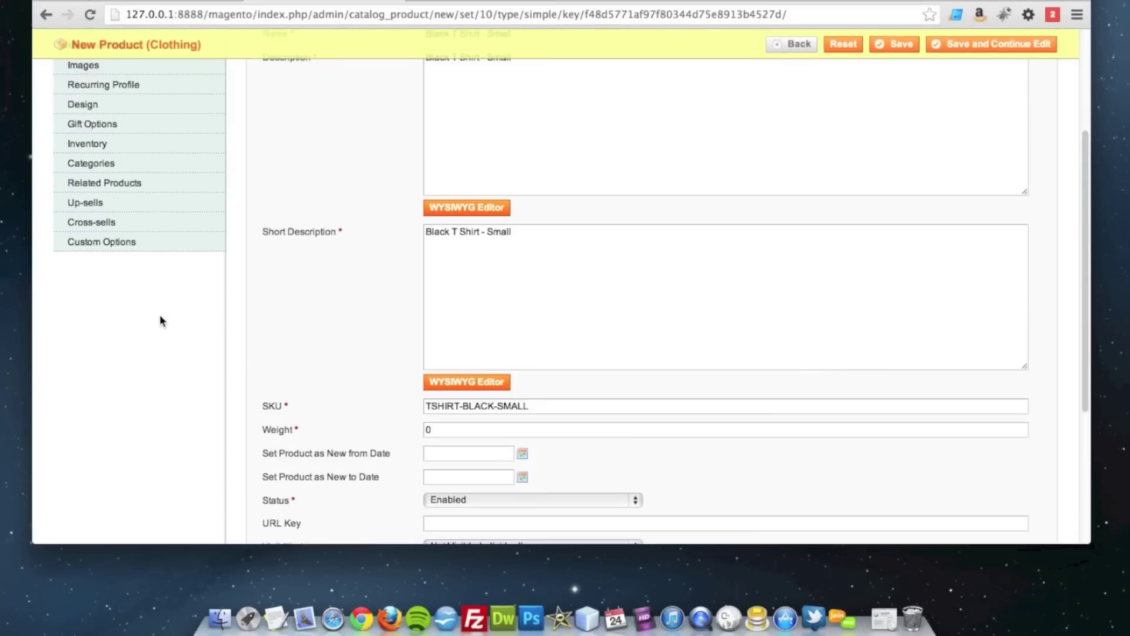
{"action": "scroll", "coordinate": [160, 321], "scroll_direction": "up", "scroll_amount": 5}
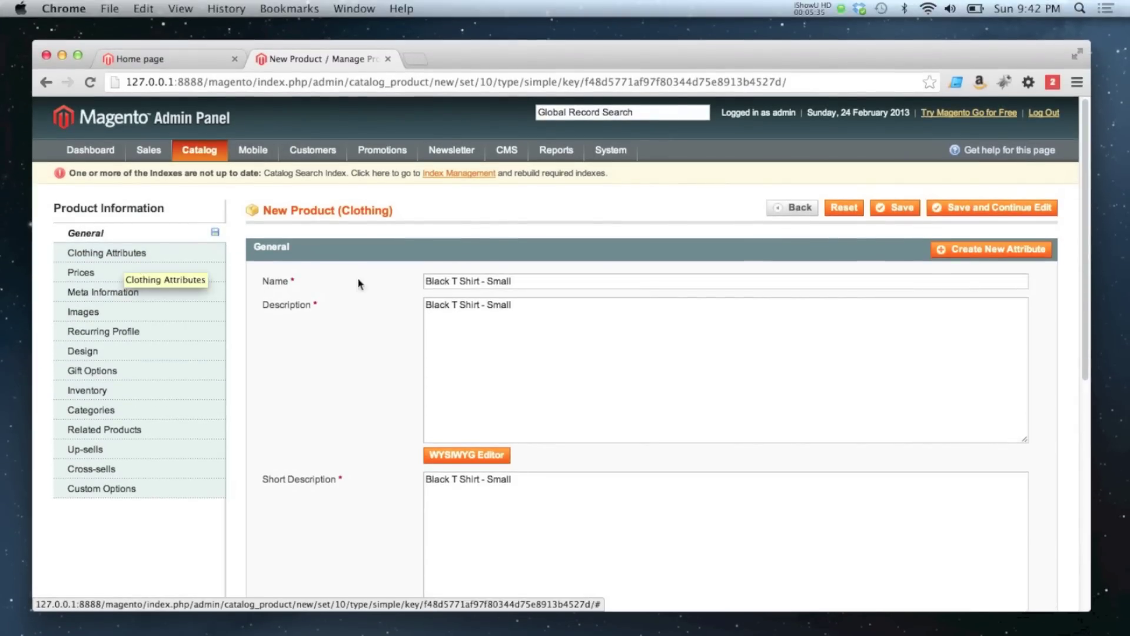
{"action": "left_click", "coordinate": [83, 259]}
{"action": "left_click", "coordinate": [497, 277]}
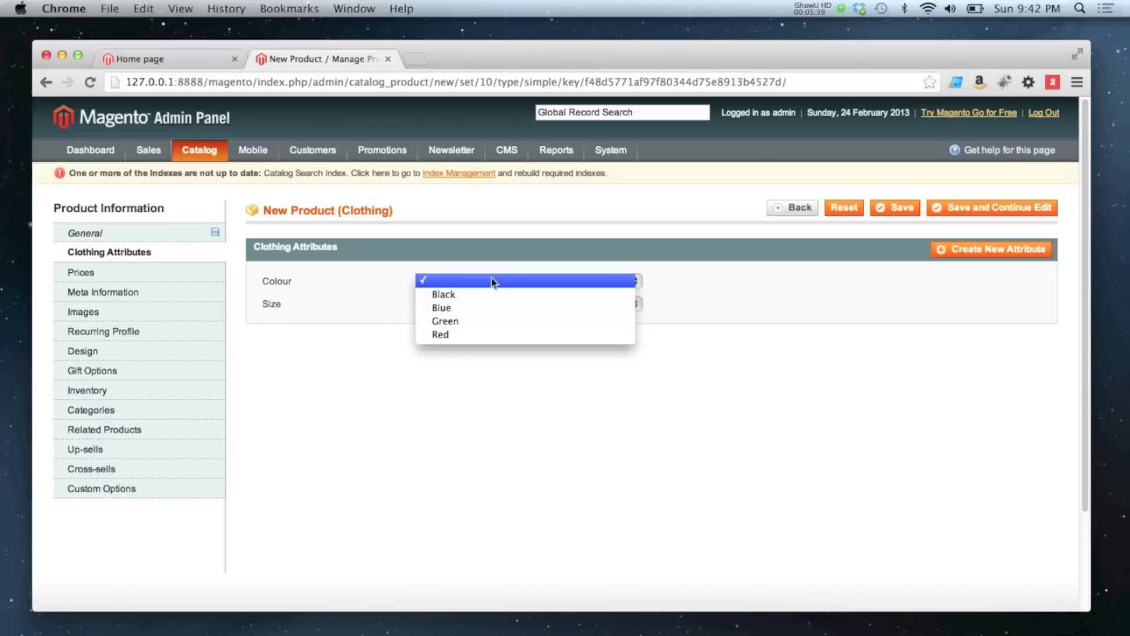
{"action": "left_click", "coordinate": [474, 295]}
{"action": "left_click", "coordinate": [459, 303]}
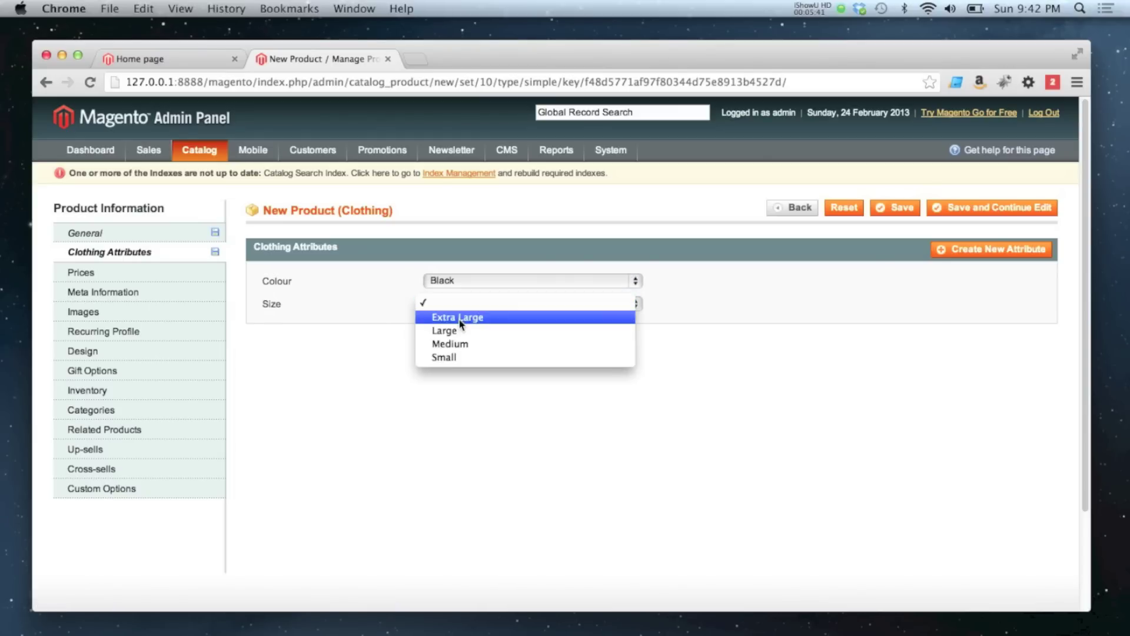
{"action": "left_click", "coordinate": [462, 355]}
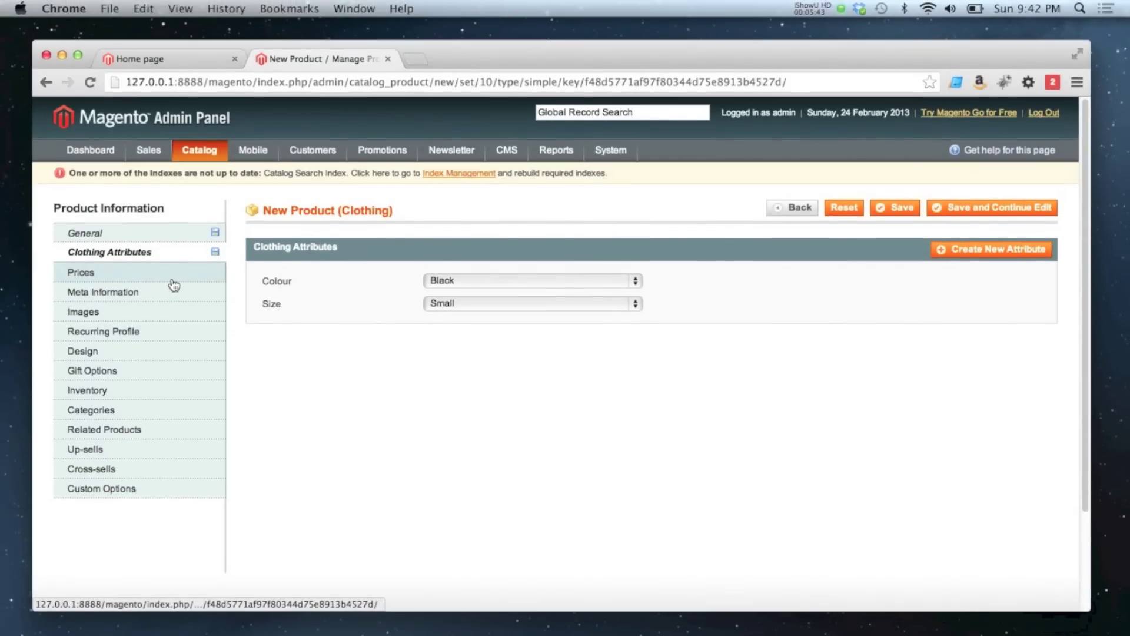
Set the product's price to 10.00 GBP and its tax class to Taxable Goods
{"action": "left_click", "coordinate": [173, 280]}
{"action": "left_click", "coordinate": [473, 282]}
{"action": "type", "text": "10"}
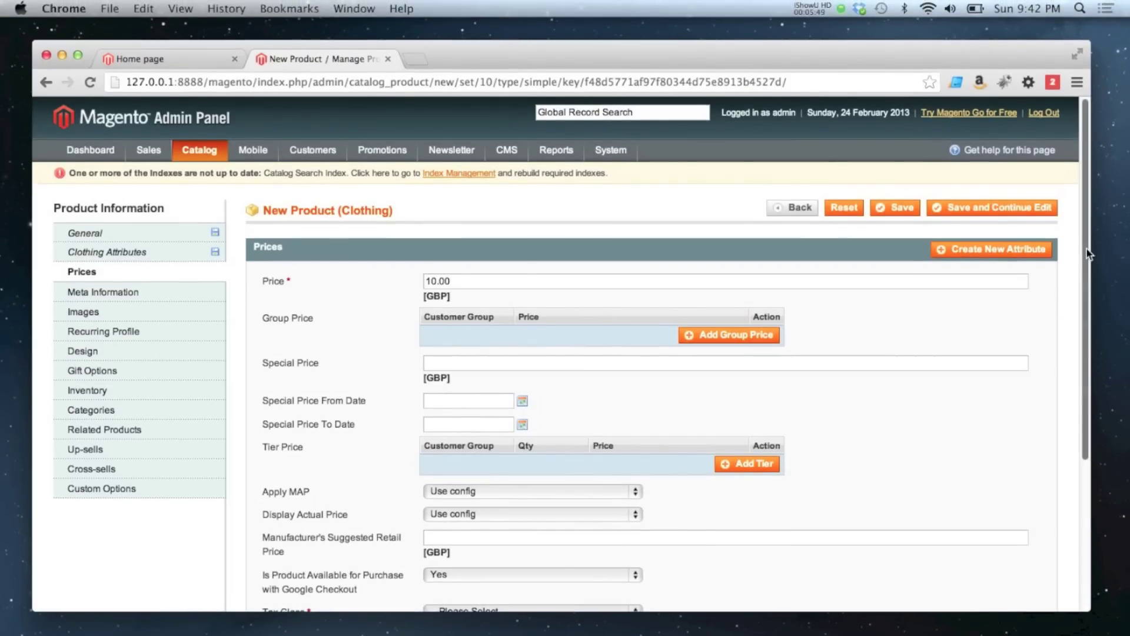
{"action": "left_click_drag", "start_coordinate": [1087, 248], "coordinate": [1087, 281]}
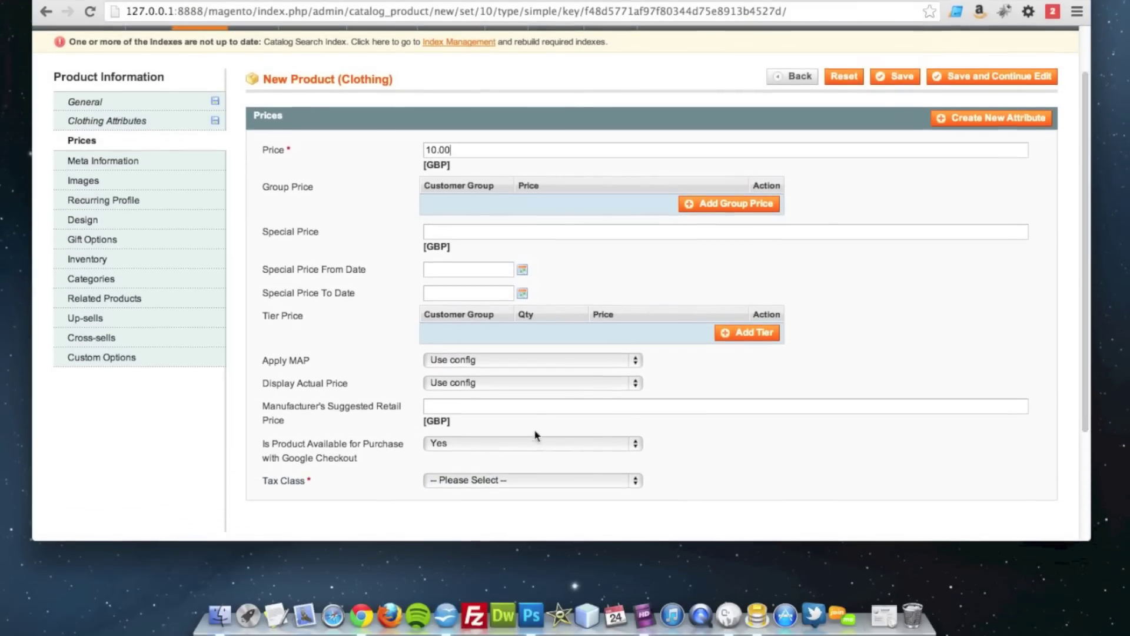
{"action": "left_click", "coordinate": [453, 480]}
{"action": "left_click", "coordinate": [461, 508]}
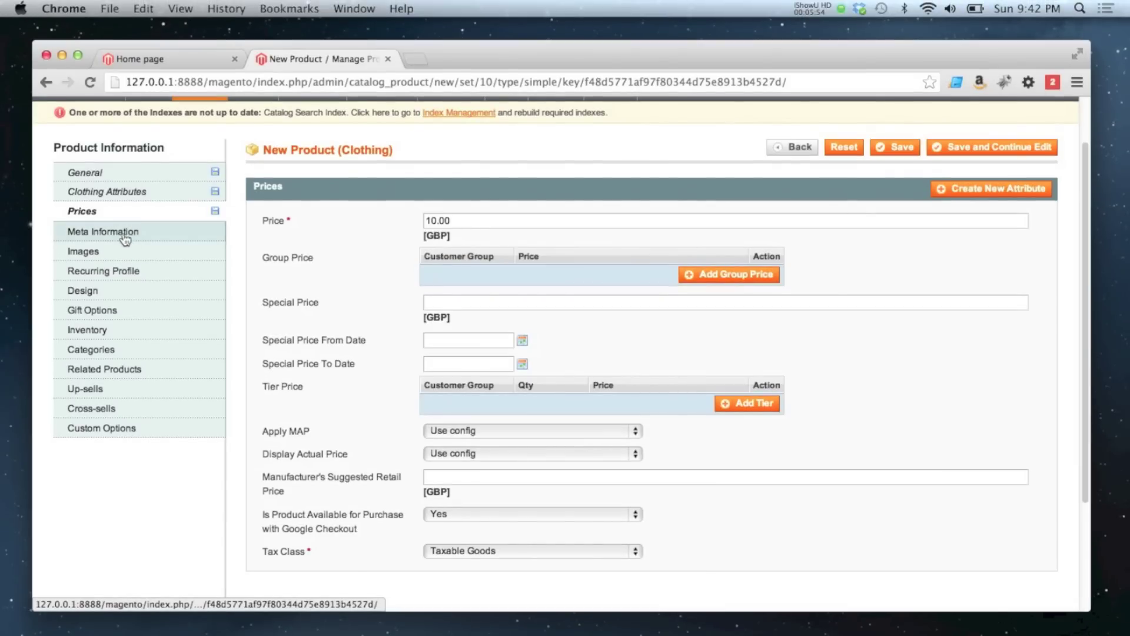
Set the product's inventory quantity to 9999 and its stock availability to In Stock
{"action": "left_click", "coordinate": [125, 234]}
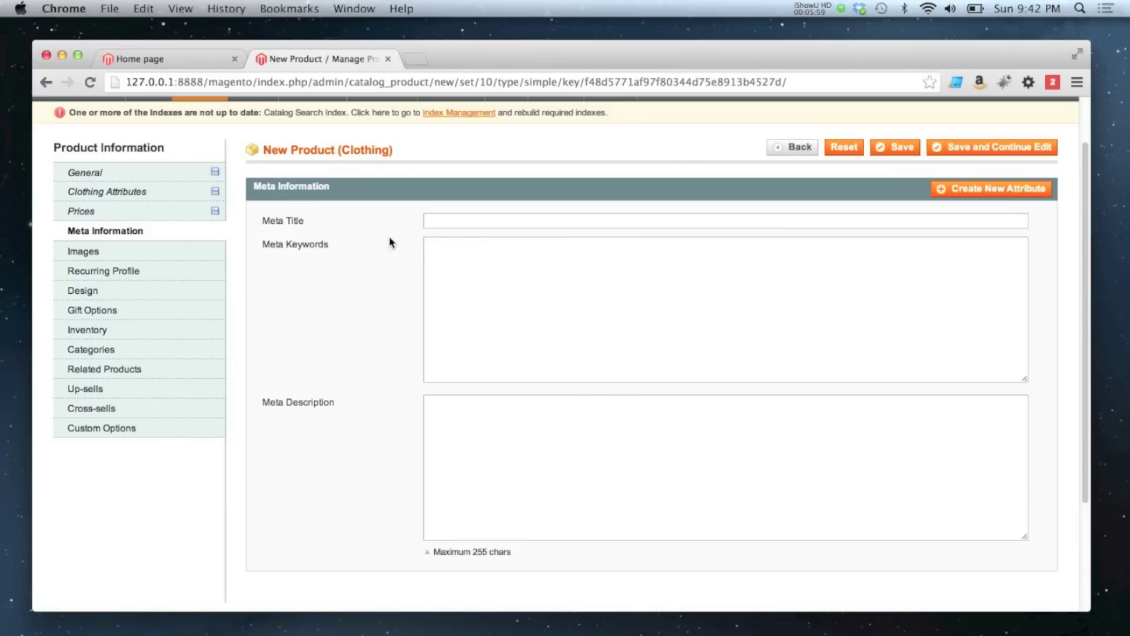
{"action": "left_click", "coordinate": [115, 257]}
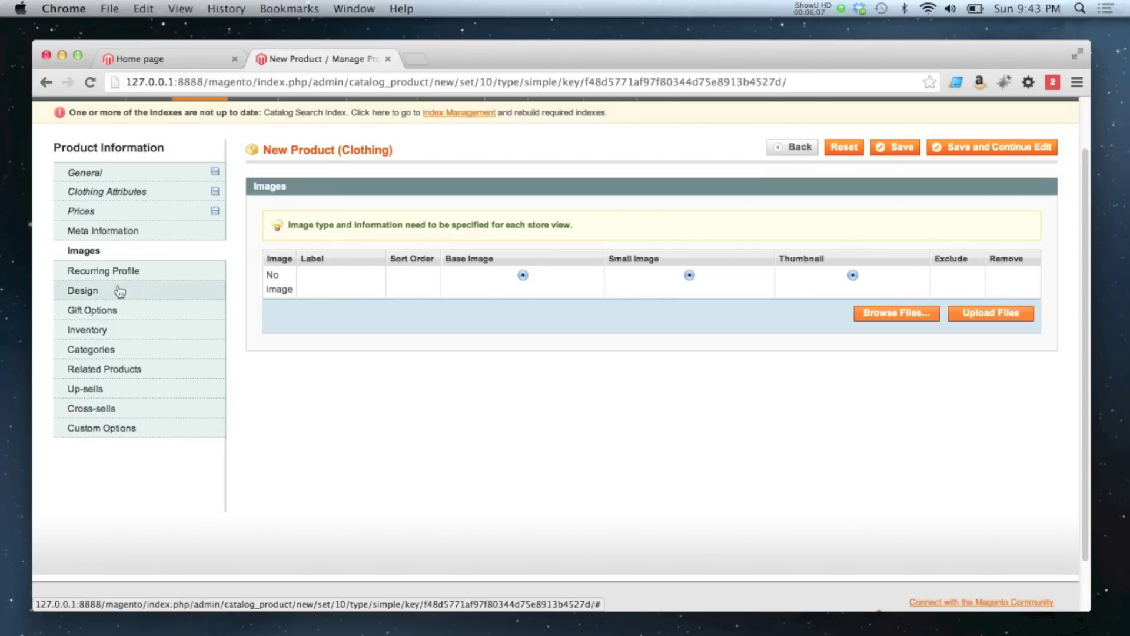
{"action": "left_click", "coordinate": [107, 332]}
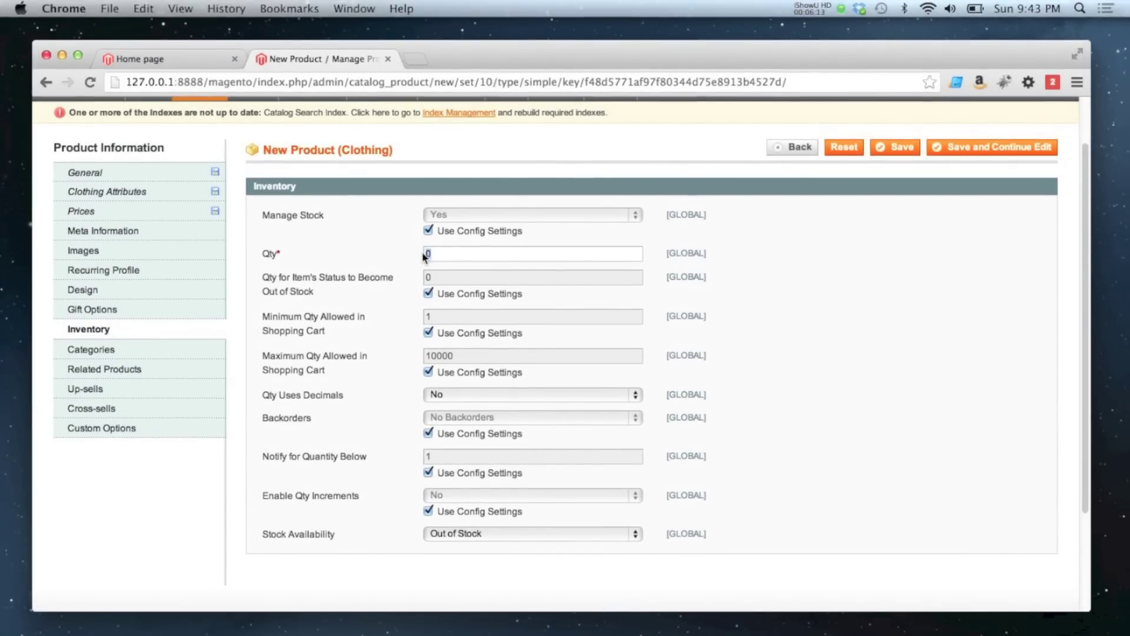
{"action": "type", "text": "9999"}
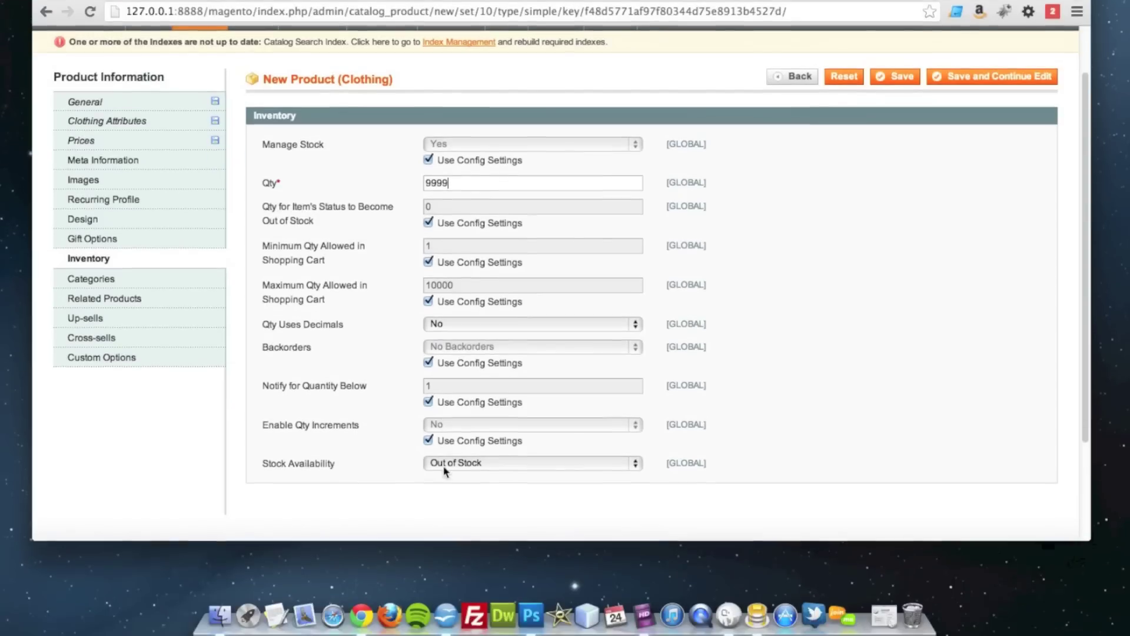
{"action": "left_click", "coordinate": [448, 533]}
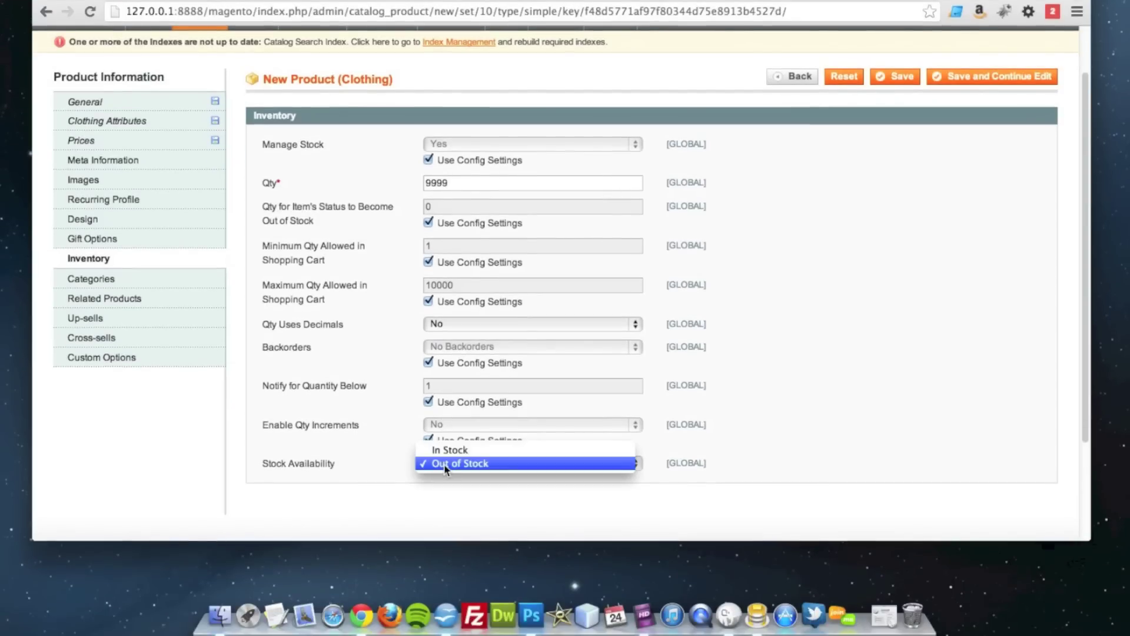
{"action": "left_click", "coordinate": [447, 450]}
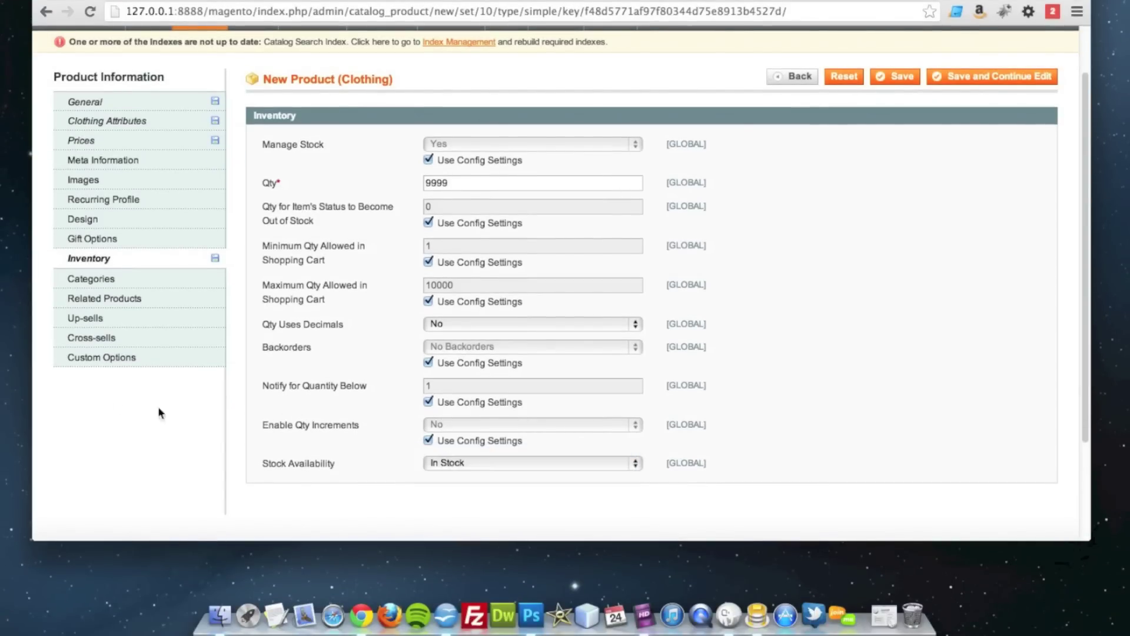
Expand the Clothing category in the product's category tree, leave all categories unassigned, and save the product while keeping it open for editing
{"action": "left_click", "coordinate": [117, 283]}
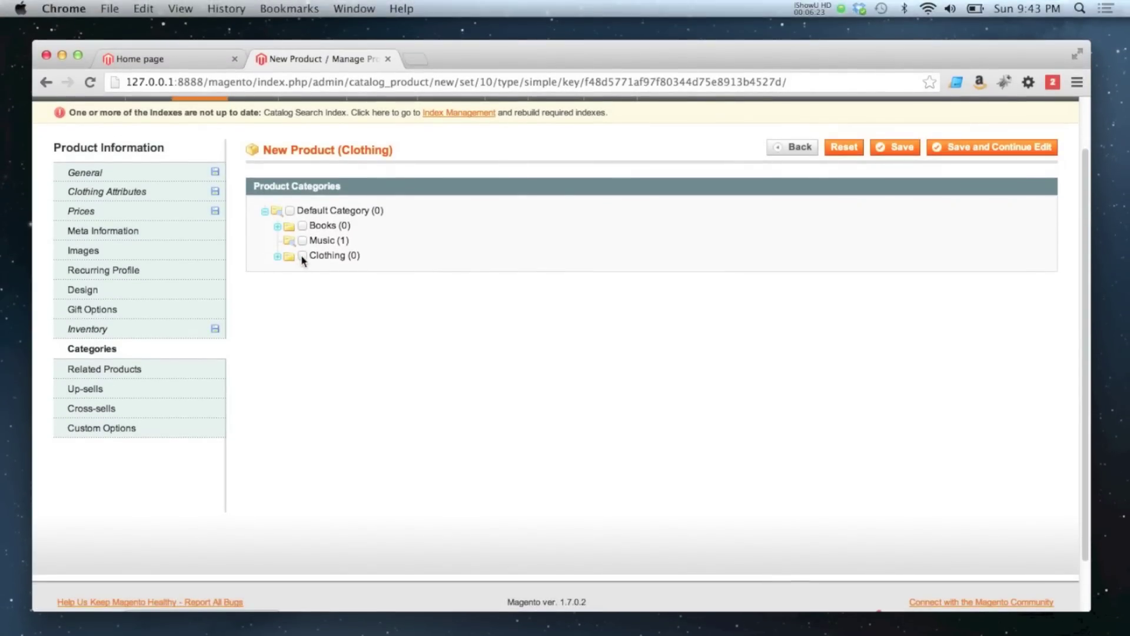
{"action": "scroll", "coordinate": [302, 254], "scroll_direction": "up", "scroll_amount": 1}
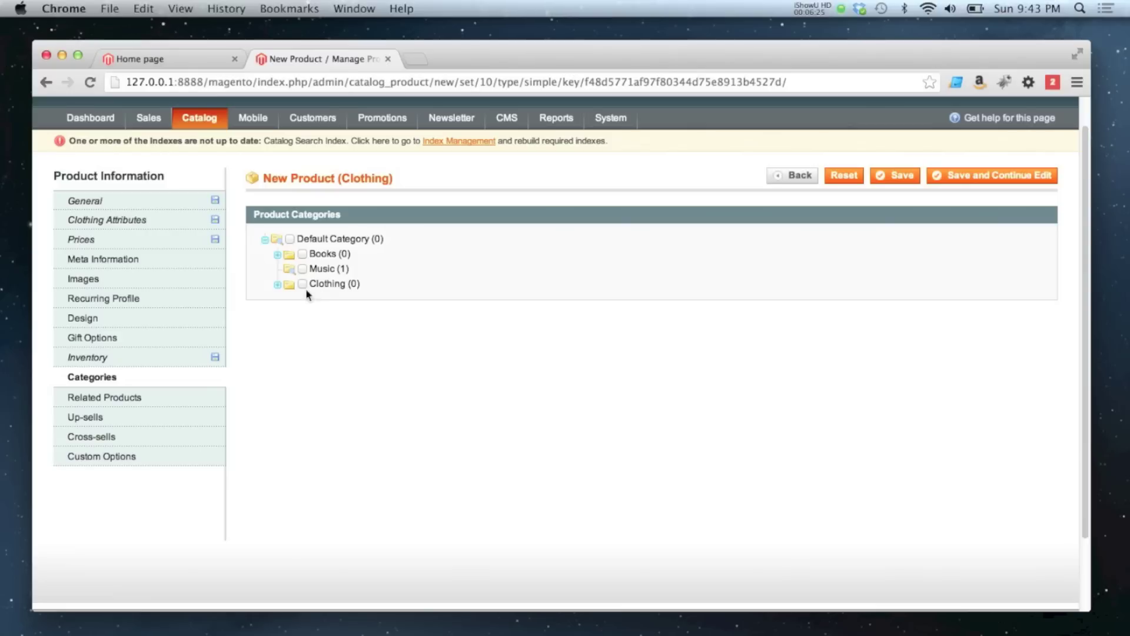
{"action": "left_click", "coordinate": [278, 284]}
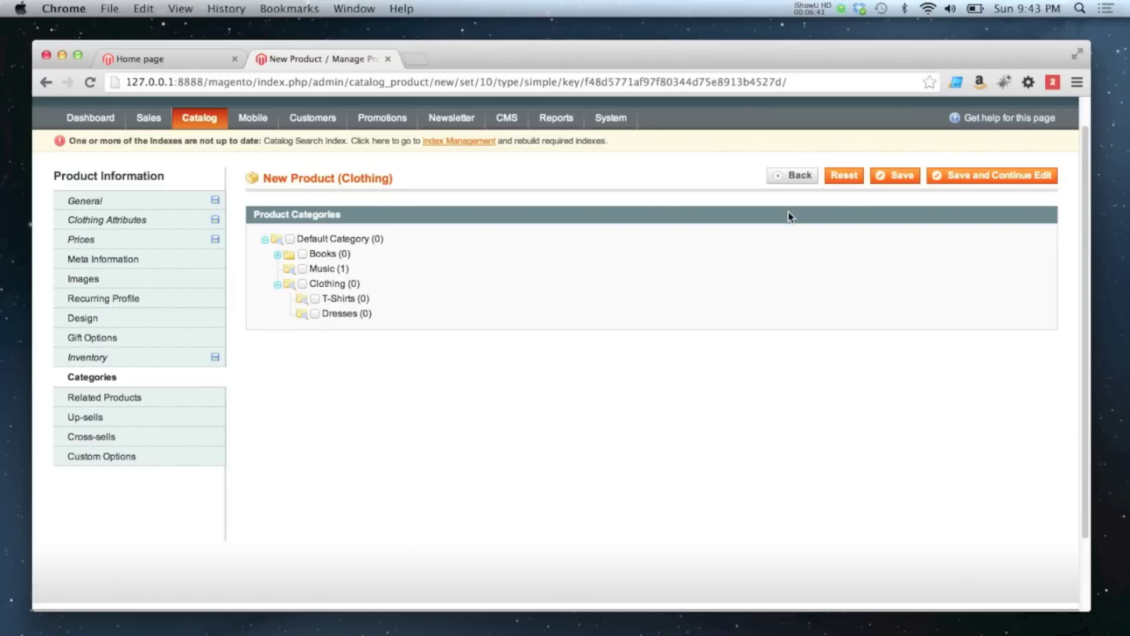
{"action": "left_click", "coordinate": [960, 180]}
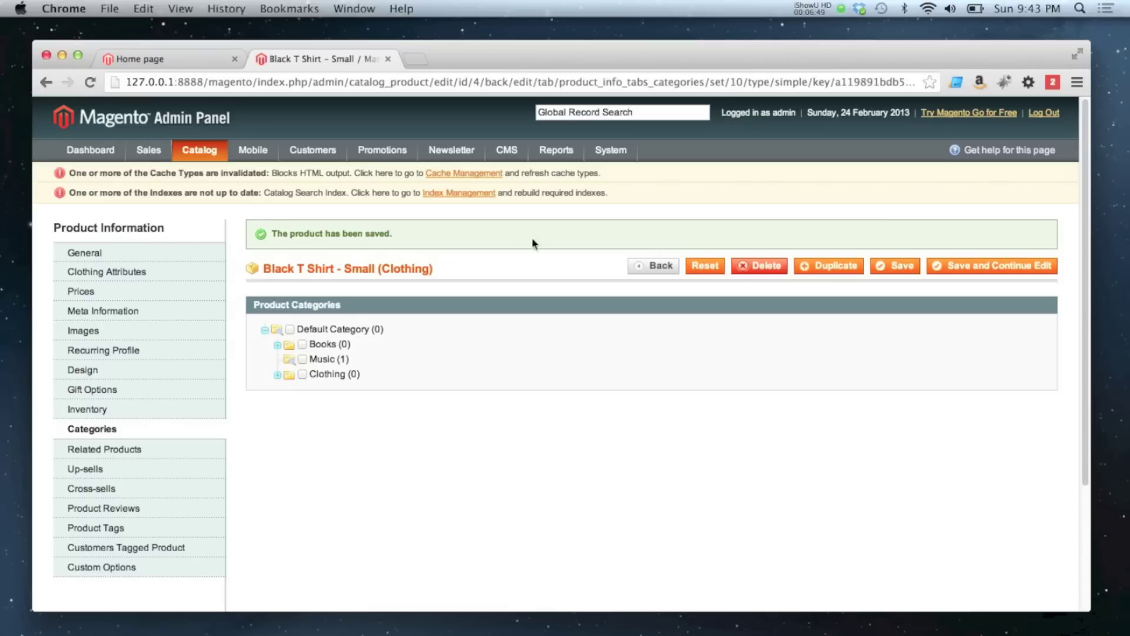
Review the general information of the saved Black T Shirt - Small product and duplicate the product
{"action": "left_click", "coordinate": [162, 253]}
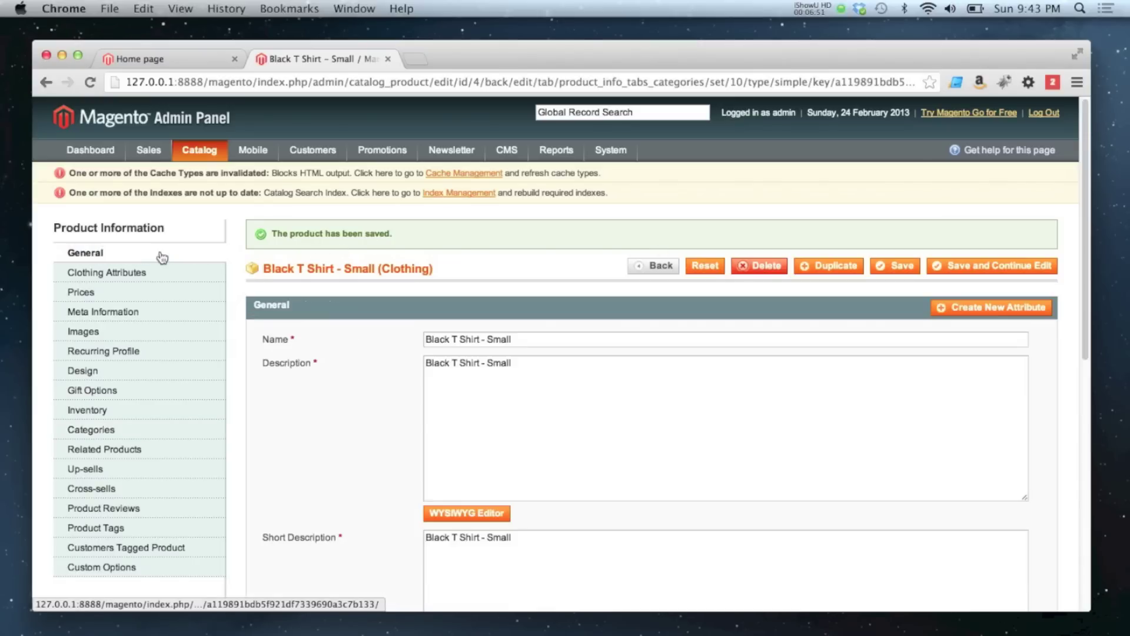
{"action": "scroll", "coordinate": [323, 266], "scroll_direction": "down", "scroll_amount": 5}
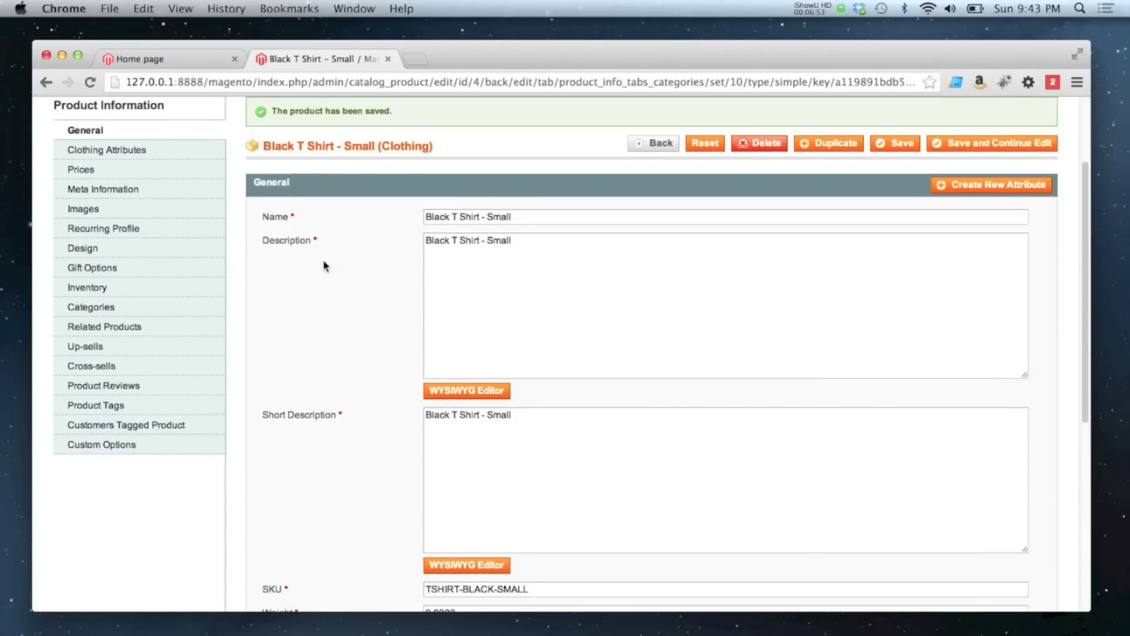
{"action": "scroll", "coordinate": [323, 265], "scroll_direction": "up", "scroll_amount": 5}
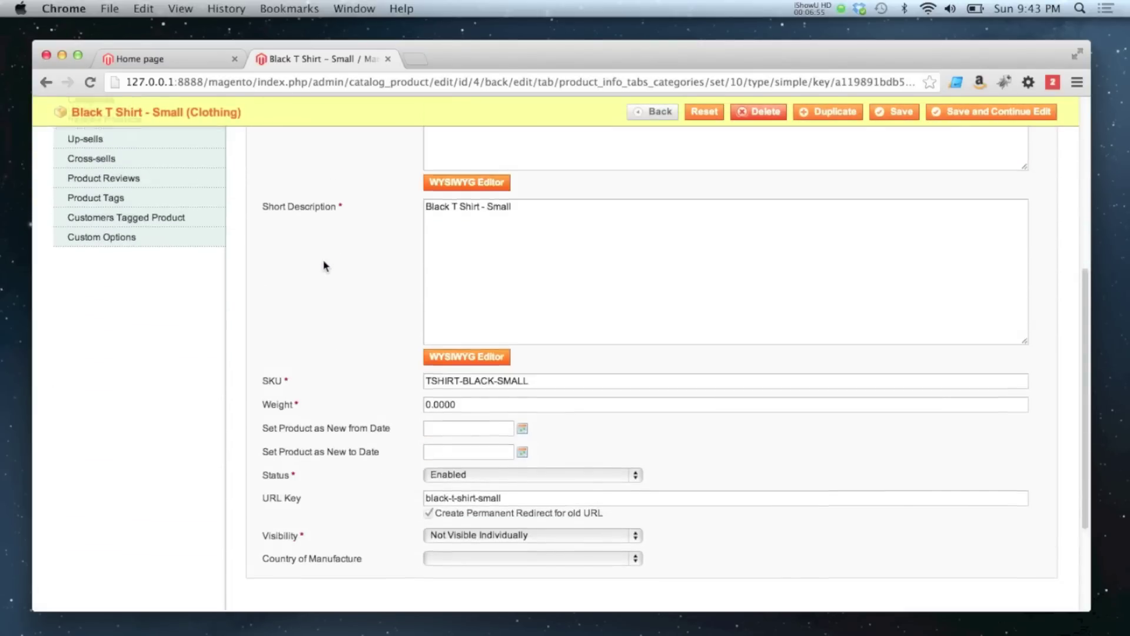
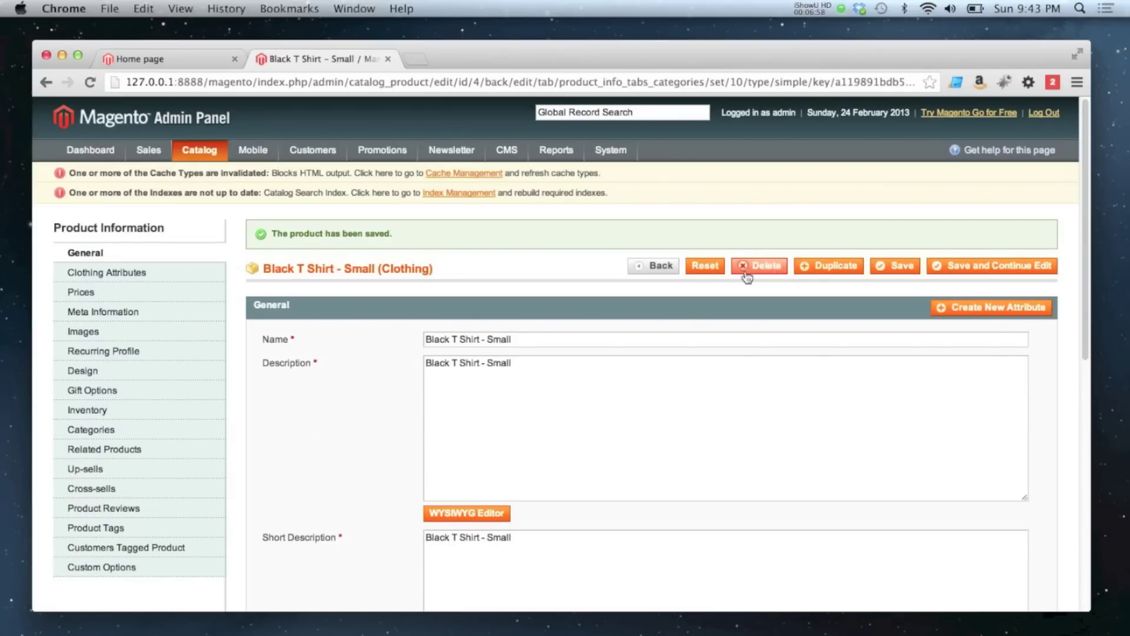
{"action": "left_click", "coordinate": [827, 270]}
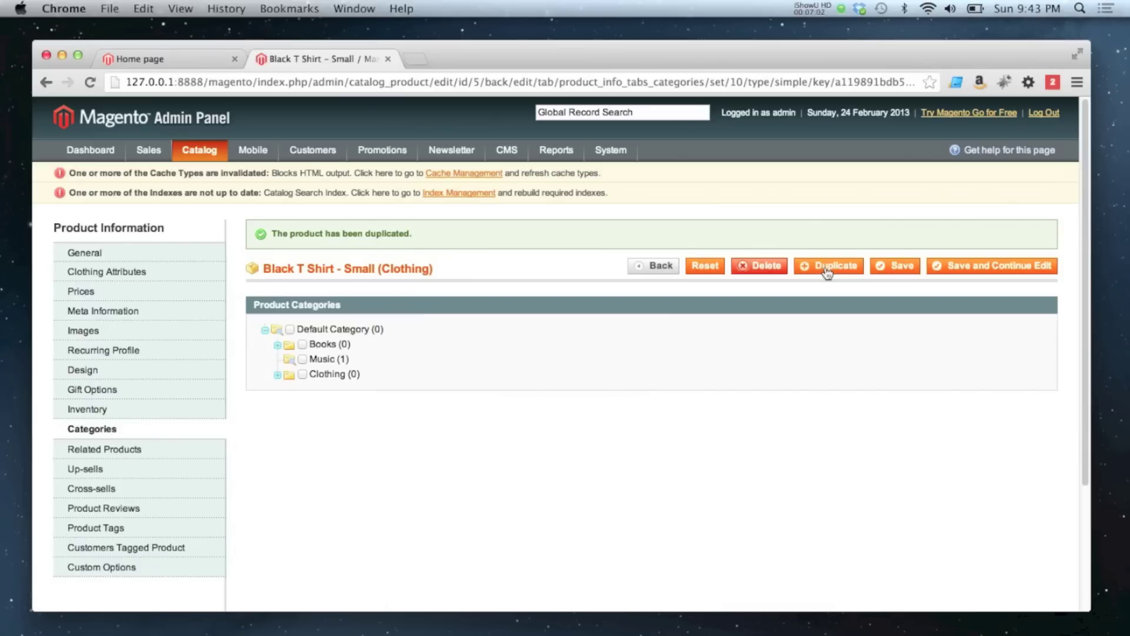
Change the duplicate's name, description and short description to Black T Shirt - Medium
{"action": "left_click", "coordinate": [197, 254]}
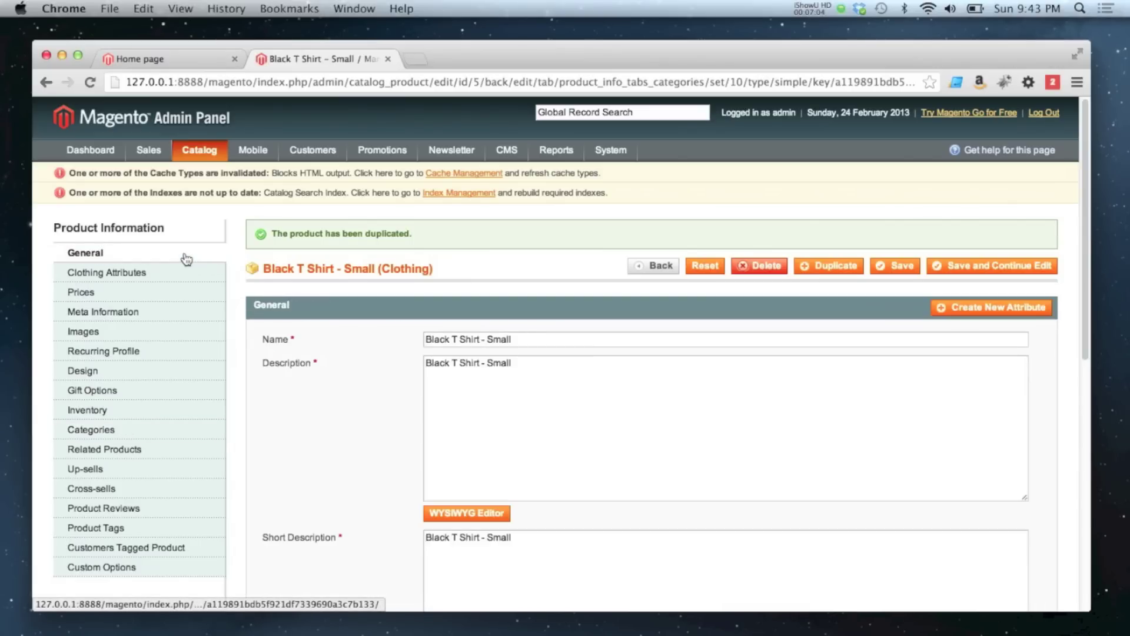
{"action": "double_click", "coordinate": [498, 339]}
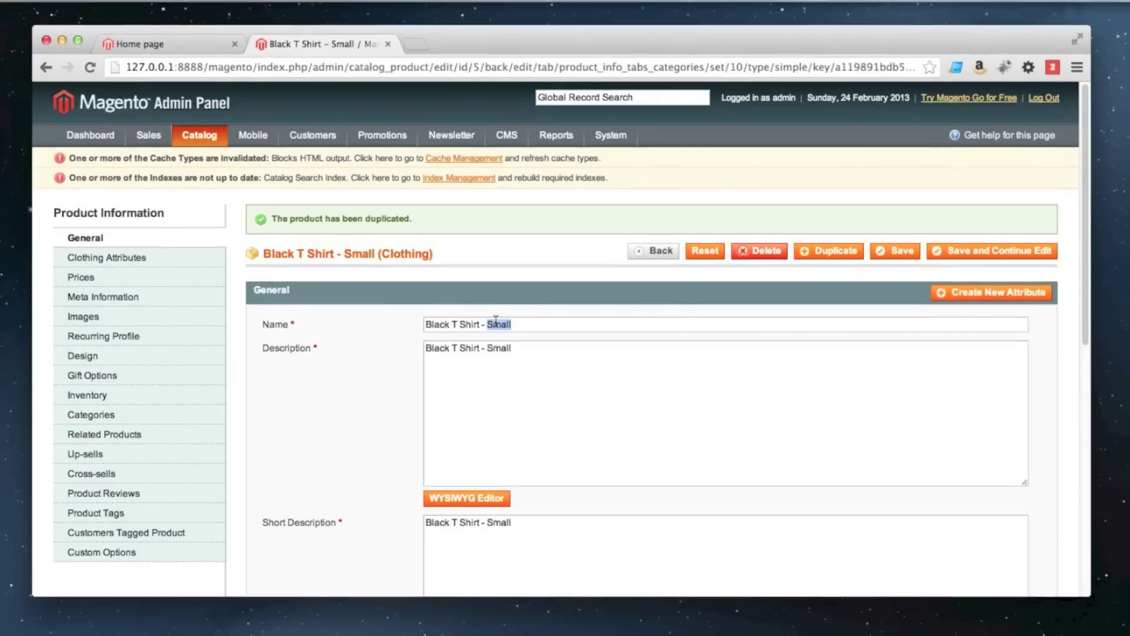
{"action": "type", "text": "Medium"}
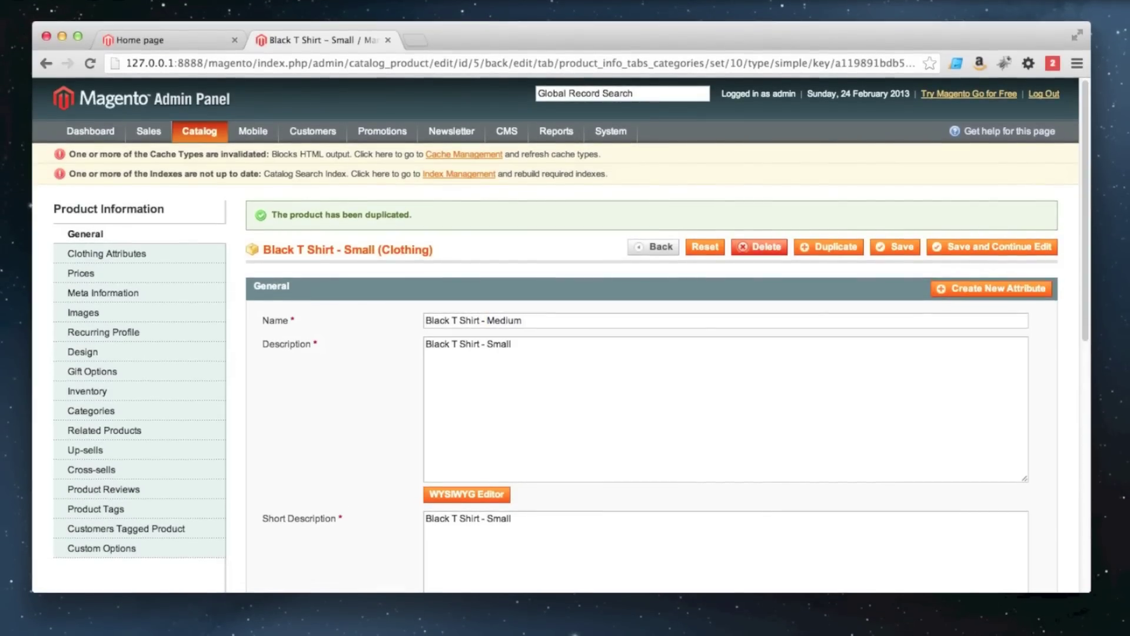
{"action": "double_click", "coordinate": [500, 320]}
{"action": "key", "text": "ctrl+c"}
{"action": "left_click", "coordinate": [503, 349]}
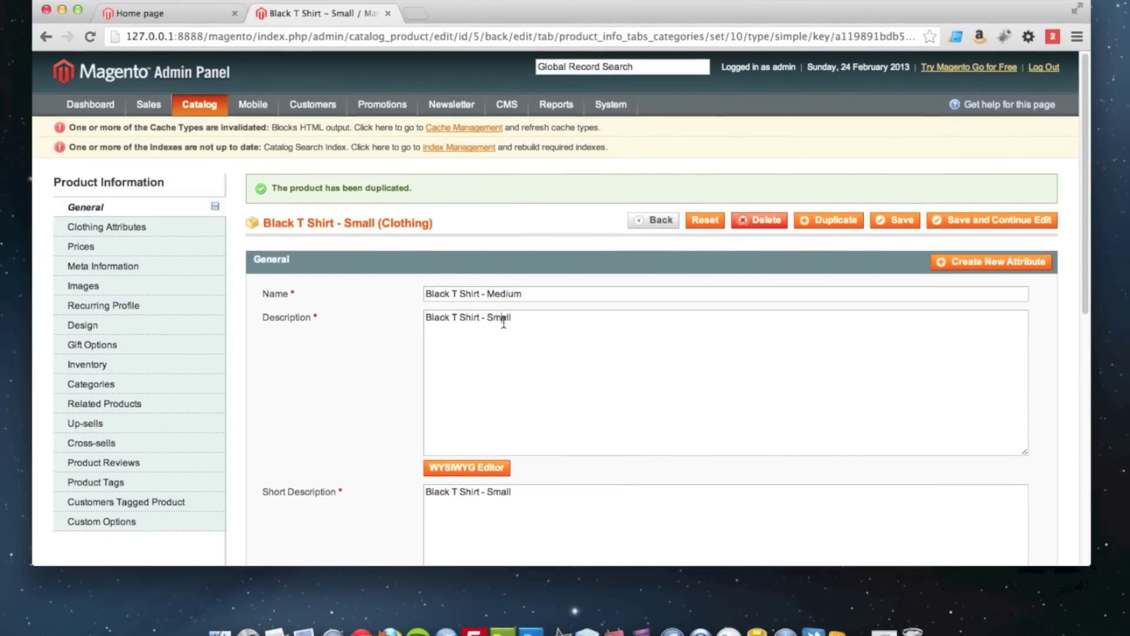
{"action": "double_click", "coordinate": [502, 318]}
{"action": "key", "text": "ctrl+v"}
{"action": "double_click", "coordinate": [499, 491]}
{"action": "key", "text": "ctrl+v"}
Set the duplicated product's SKU to TSHIRT-BLACK-MEDIUM
{"action": "scroll", "coordinate": [501, 489], "scroll_direction": "down", "scroll_amount": 3}
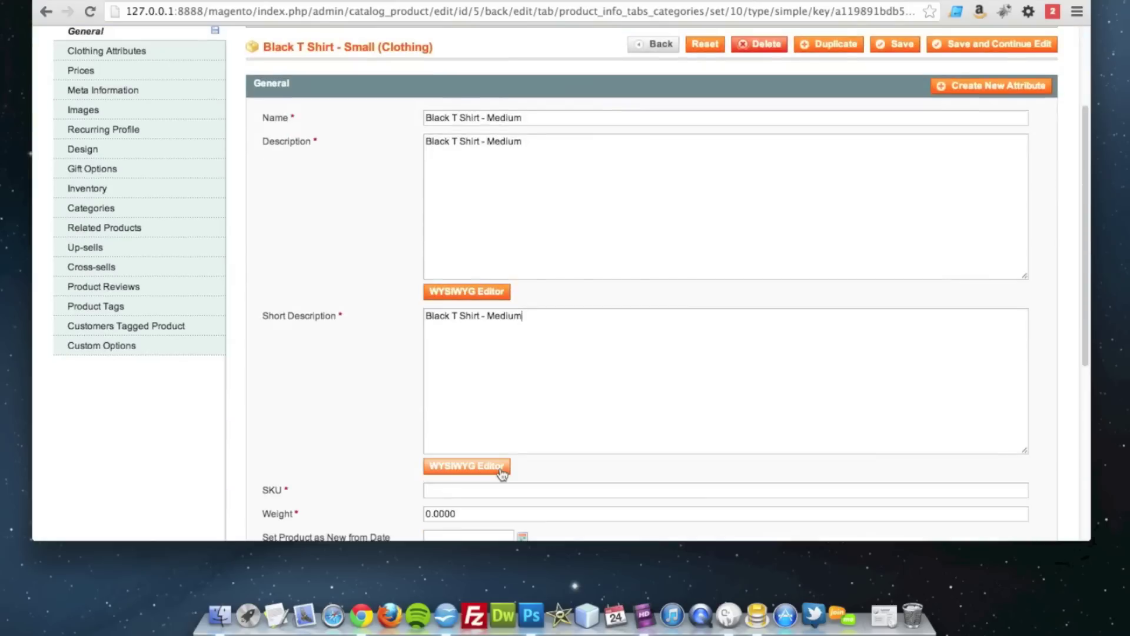
{"action": "scroll", "coordinate": [502, 474], "scroll_direction": "down", "scroll_amount": 5}
{"action": "left_click", "coordinate": [447, 334]}
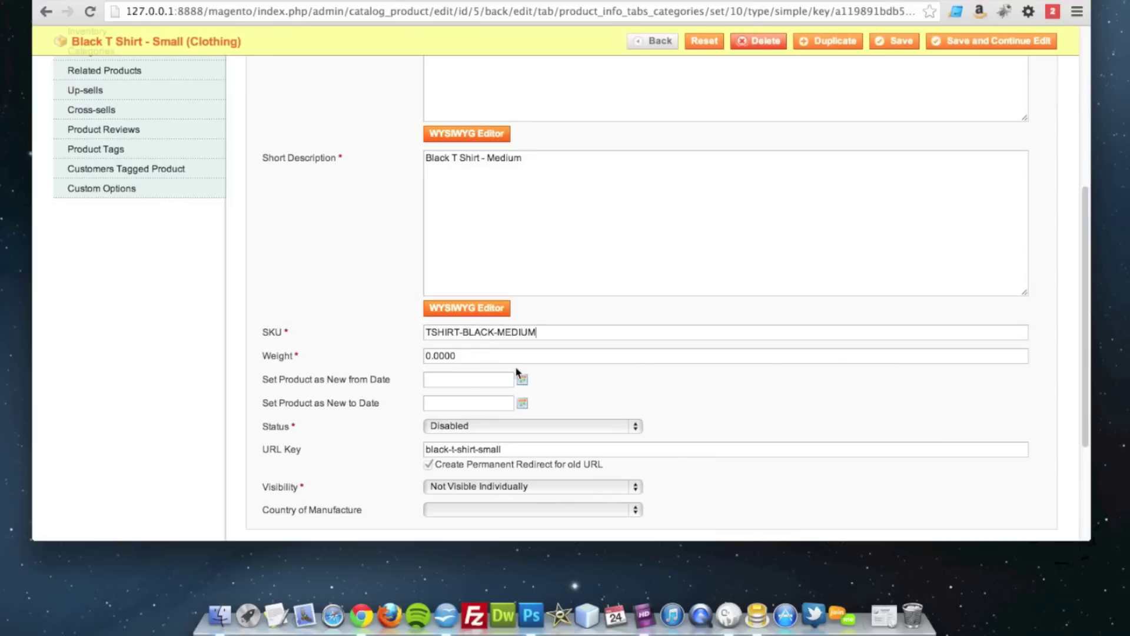
Set the duplicated product's status to Enabled and clear its URL key
{"action": "left_click", "coordinate": [461, 432]}
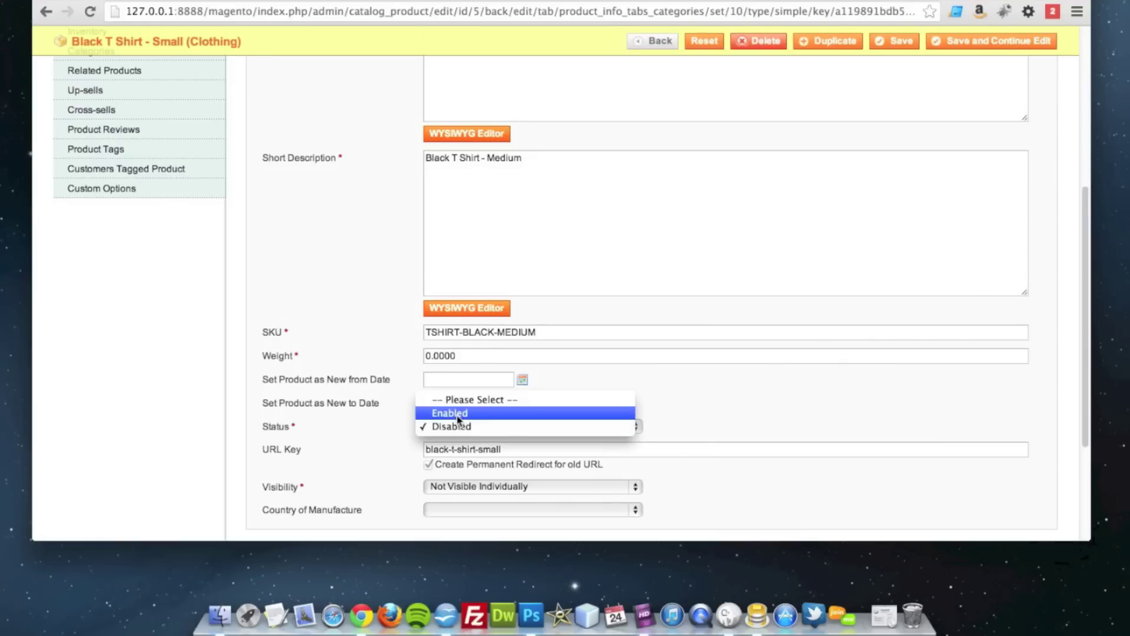
{"action": "left_click", "coordinate": [458, 418]}
{"action": "left_click_drag", "start_coordinate": [502, 451], "coordinate": [387, 451]}
{"action": "key", "text": "BackSpace"}
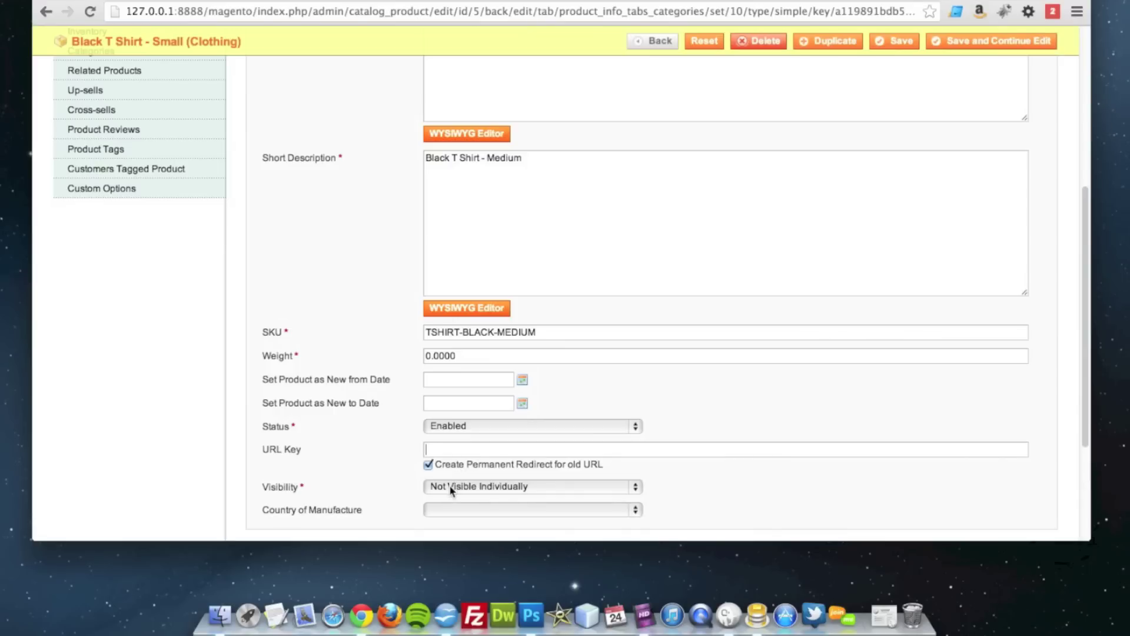
Change the size in the duplicated product's clothing attributes to Medium
{"action": "scroll", "coordinate": [358, 476], "scroll_direction": "up", "scroll_amount": 10}
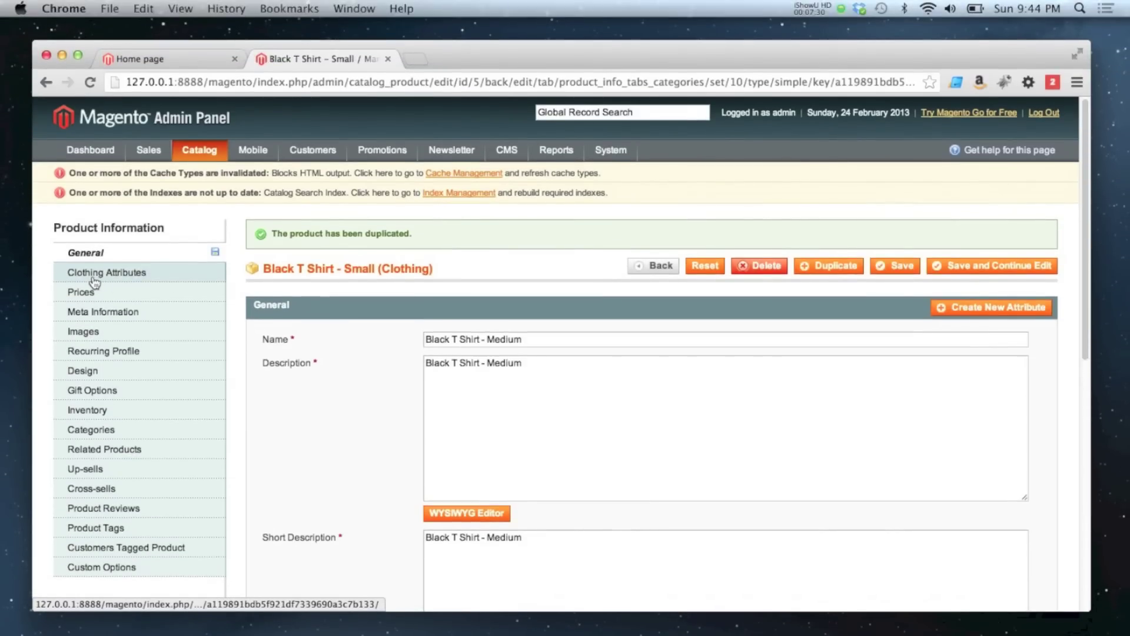
{"action": "left_click", "coordinate": [104, 263]}
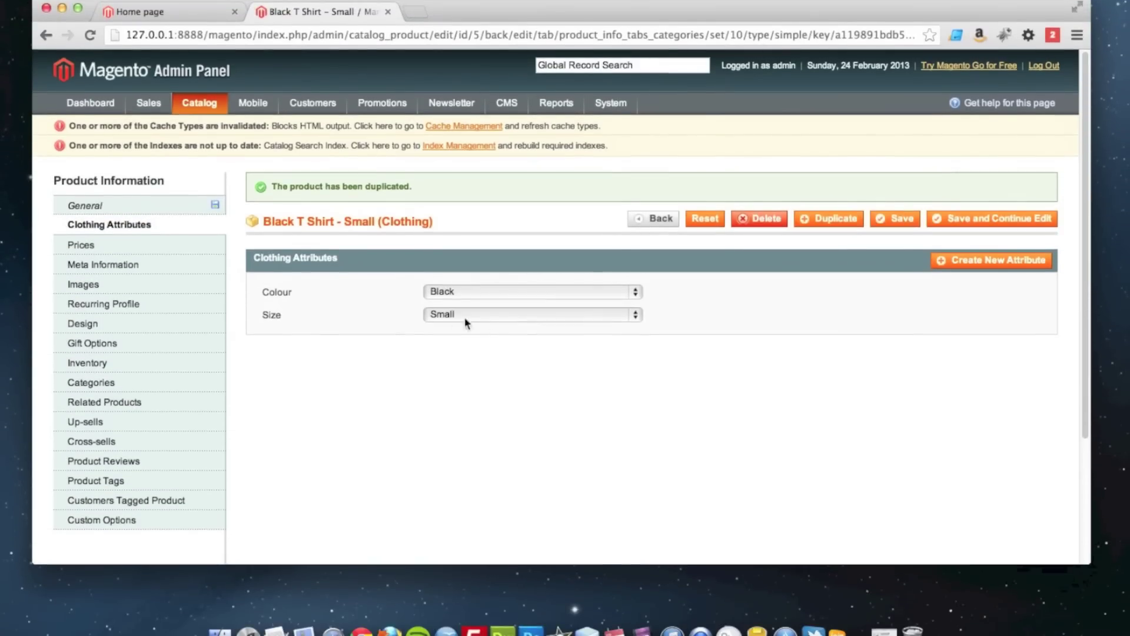
{"action": "left_click", "coordinate": [467, 318]}
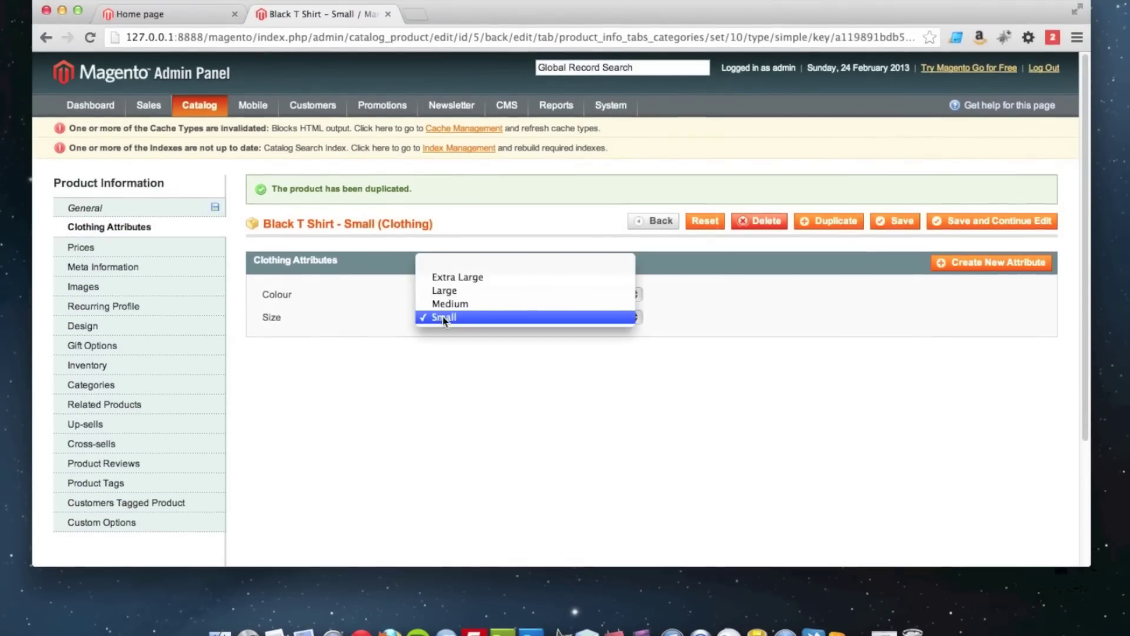
{"action": "left_click", "coordinate": [453, 305]}
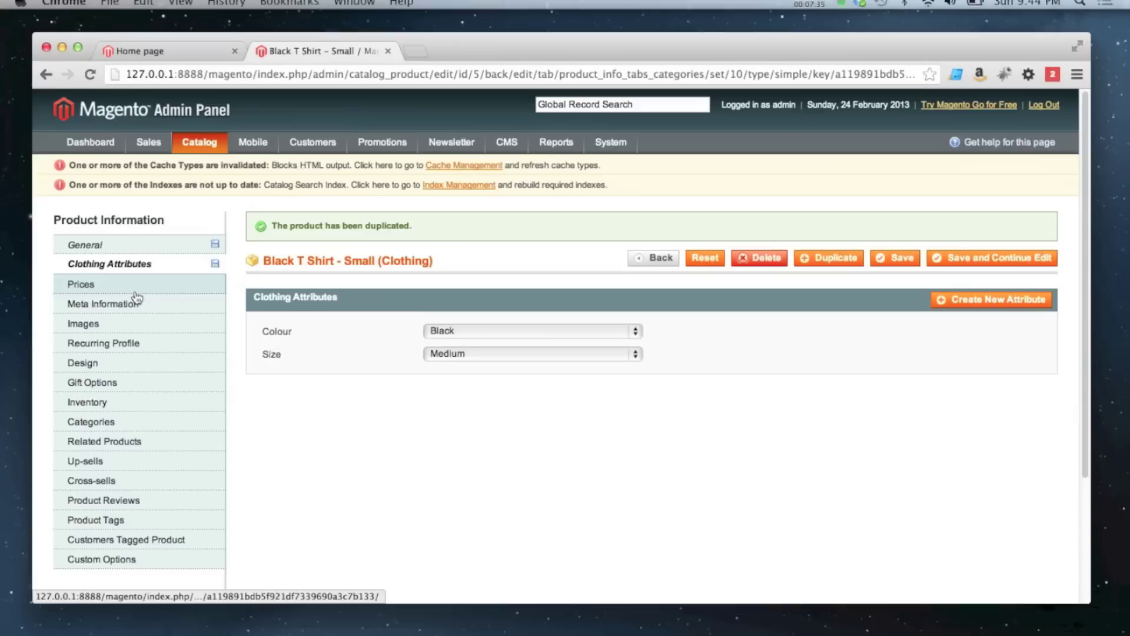
Set the duplicated product's inventory to a quantity of 999 with availability In Stock, and save the product
{"action": "left_click", "coordinate": [129, 268]}
{"action": "scroll", "coordinate": [390, 335], "scroll_direction": "down", "scroll_amount": 4}
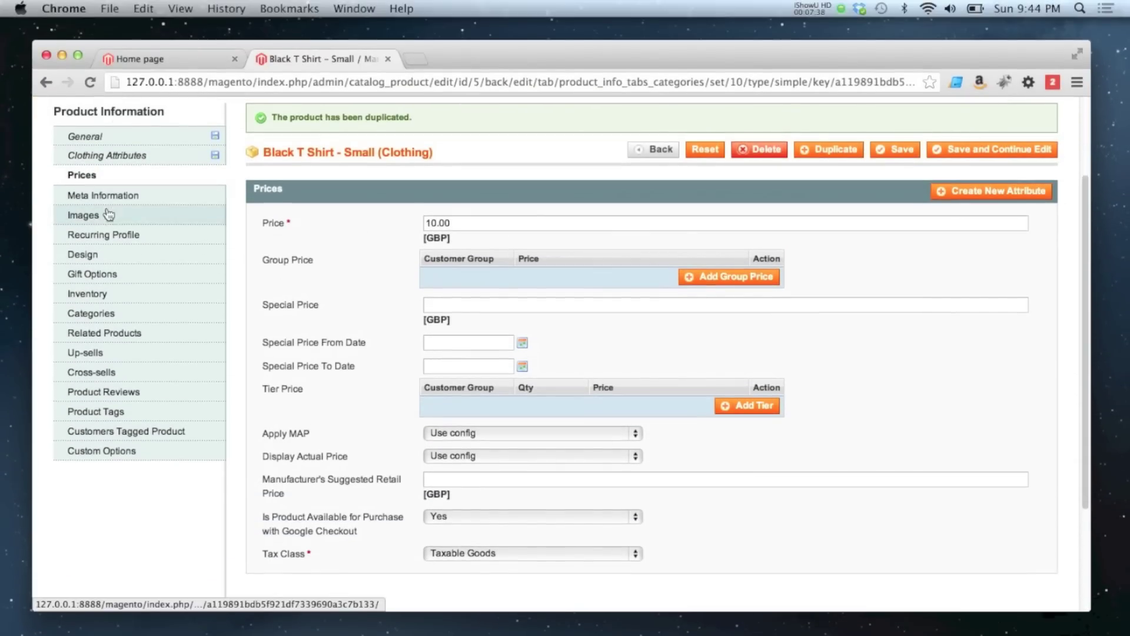
{"action": "left_click", "coordinate": [101, 294]}
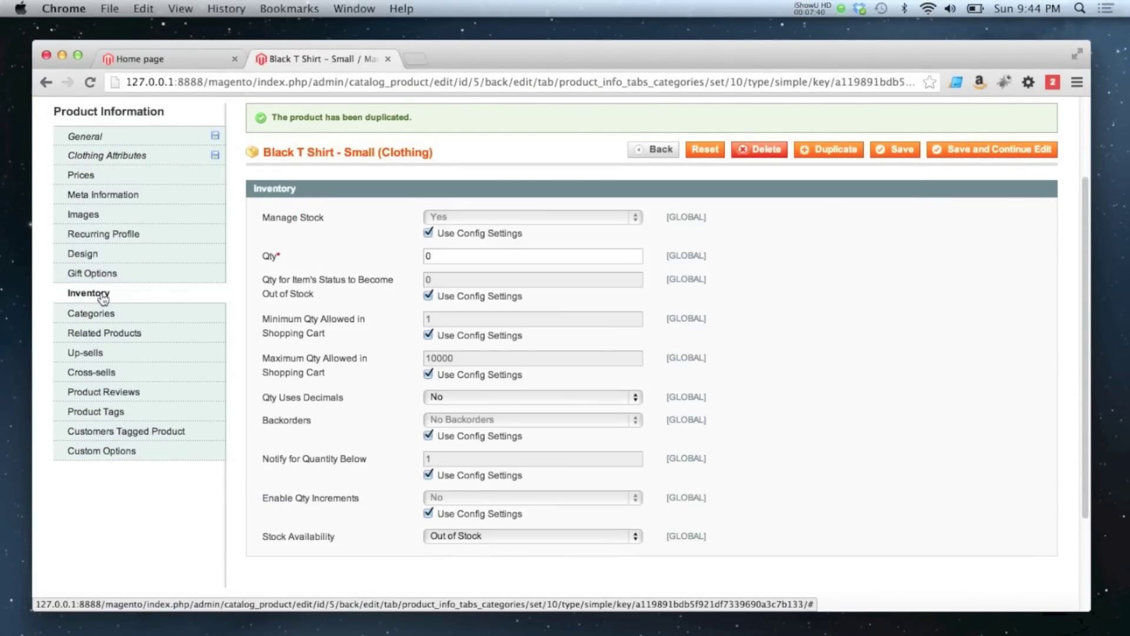
{"action": "scroll", "coordinate": [274, 288], "scroll_direction": "up", "scroll_amount": 1}
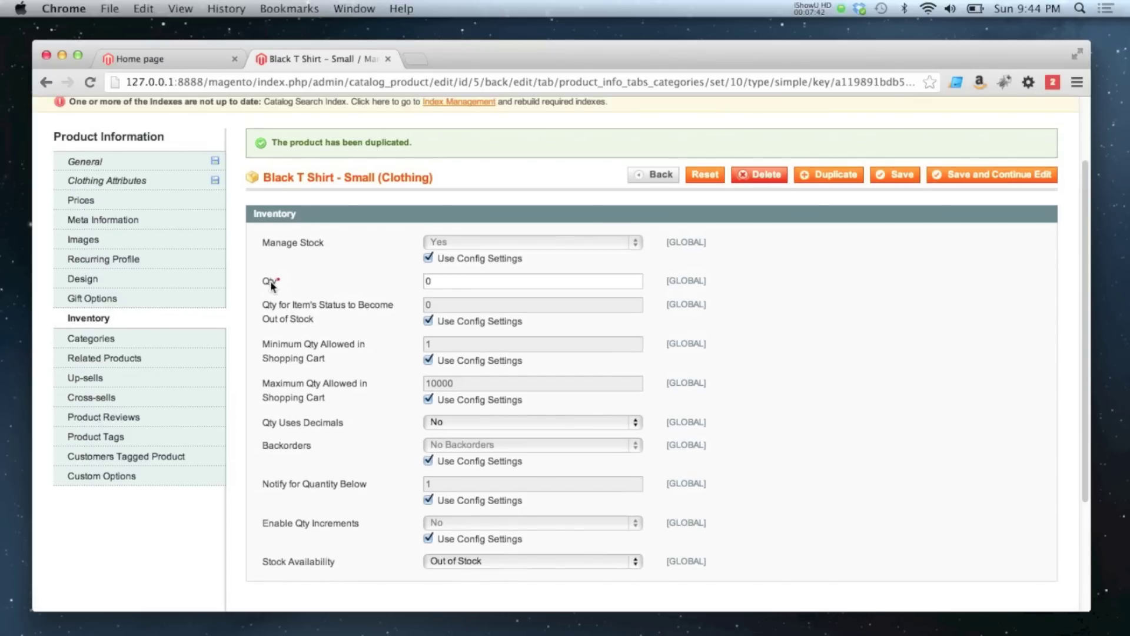
{"action": "double_click", "coordinate": [444, 283]}
{"action": "type", "text": "999"}
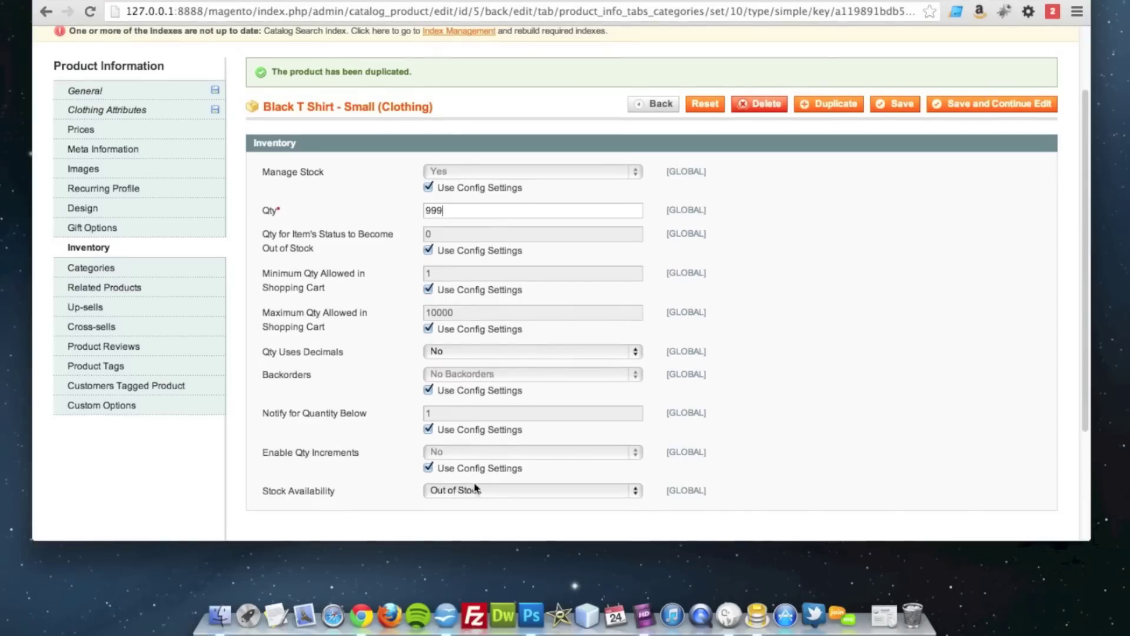
{"action": "left_click", "coordinate": [459, 560]}
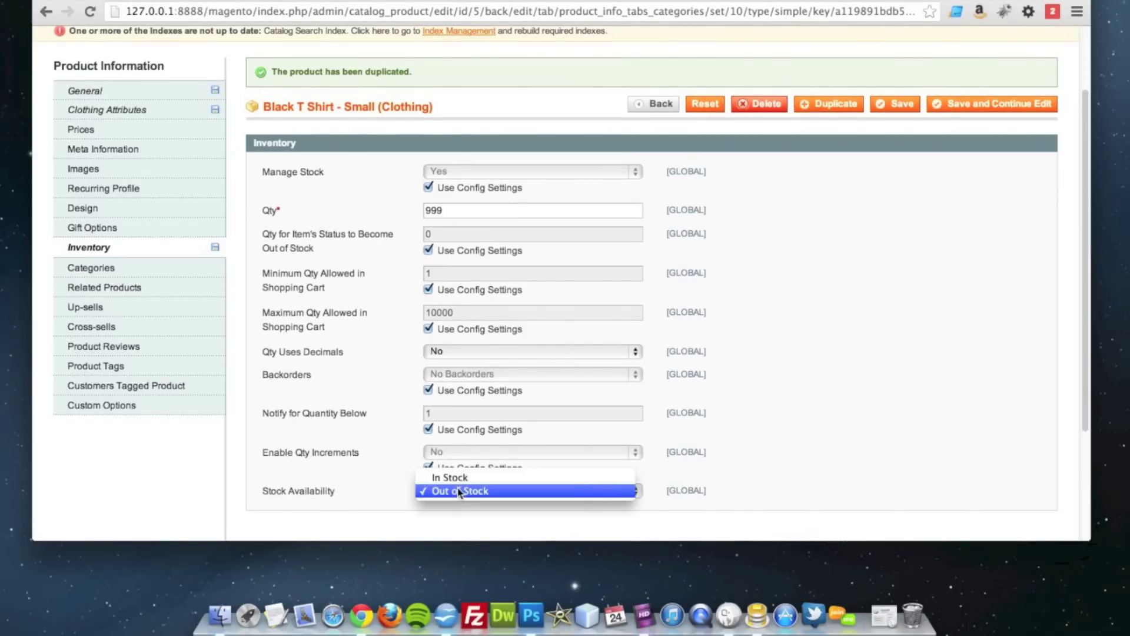
{"action": "left_click", "coordinate": [439, 543]}
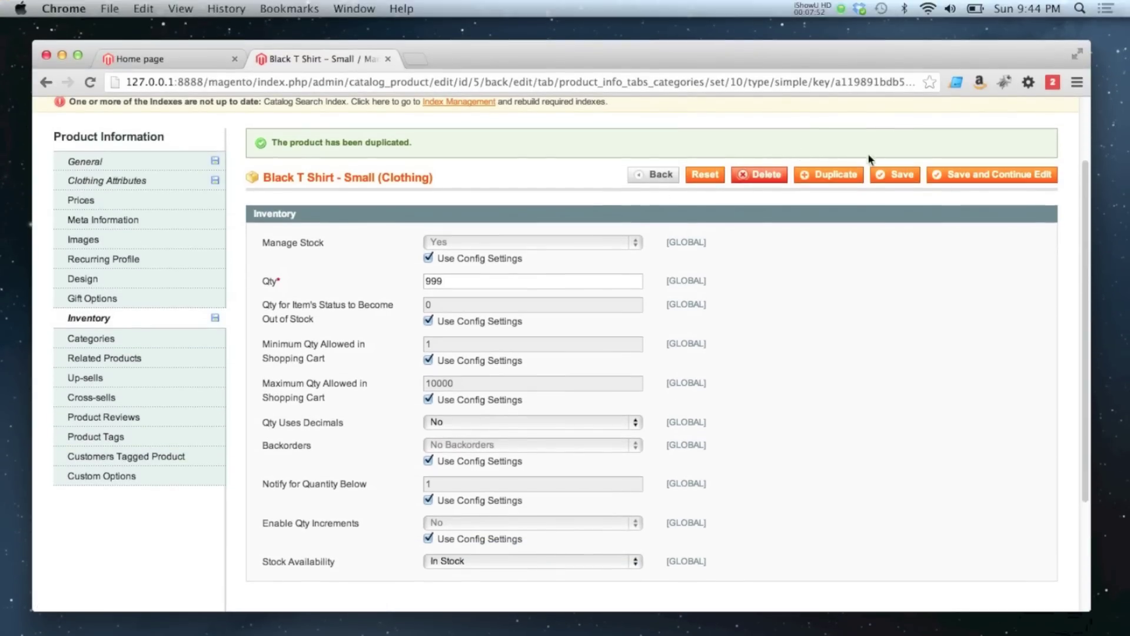
{"action": "left_click", "coordinate": [890, 178]}
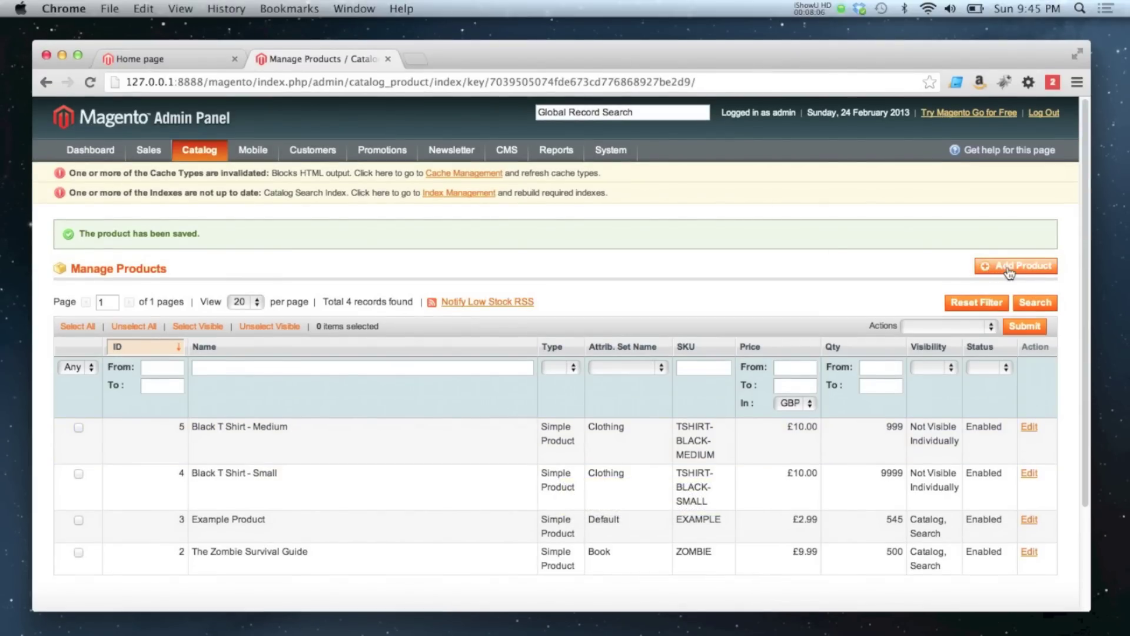
Start a new product using the Clothing attribute set and the Configurable Product type
{"action": "left_click", "coordinate": [1009, 271]}
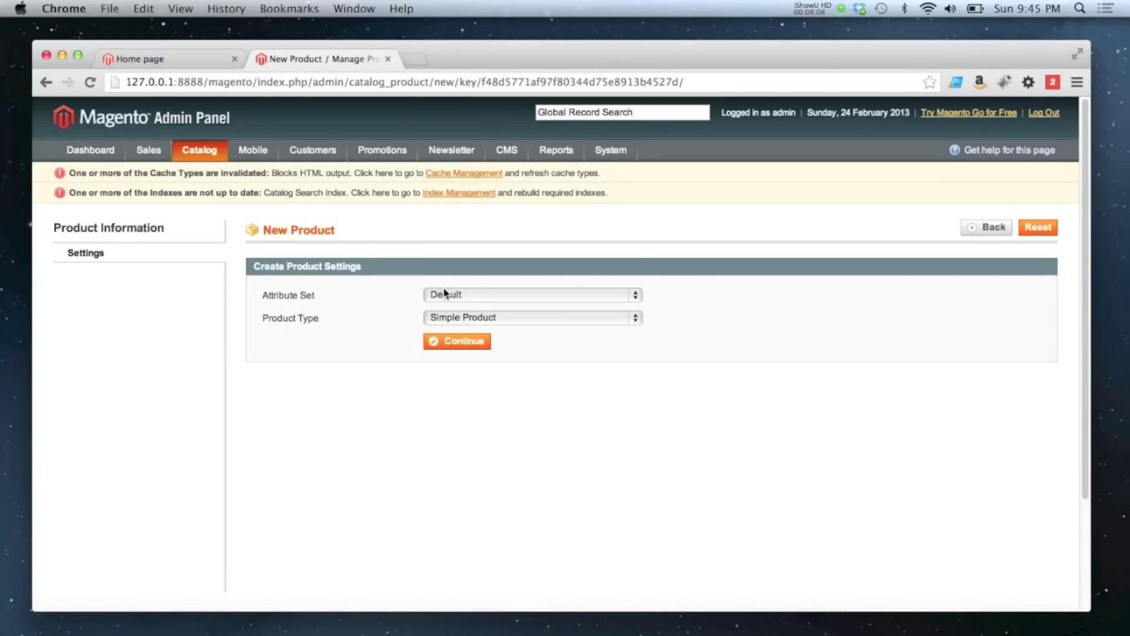
{"action": "left_click", "coordinate": [445, 293]}
{"action": "left_click", "coordinate": [448, 284]}
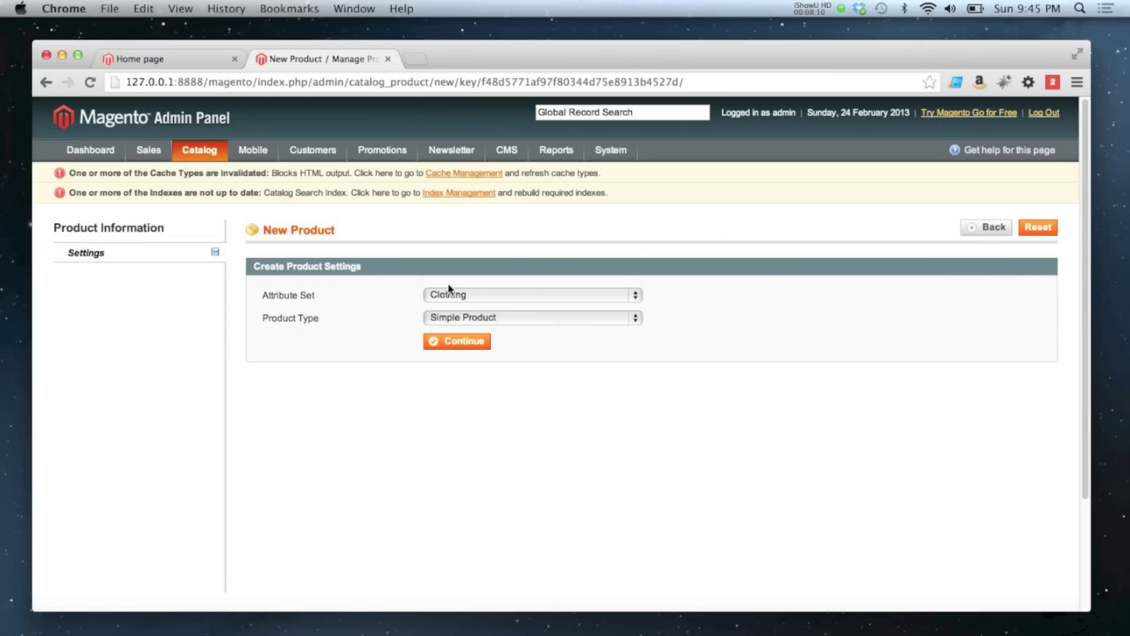
{"action": "left_click", "coordinate": [442, 319]}
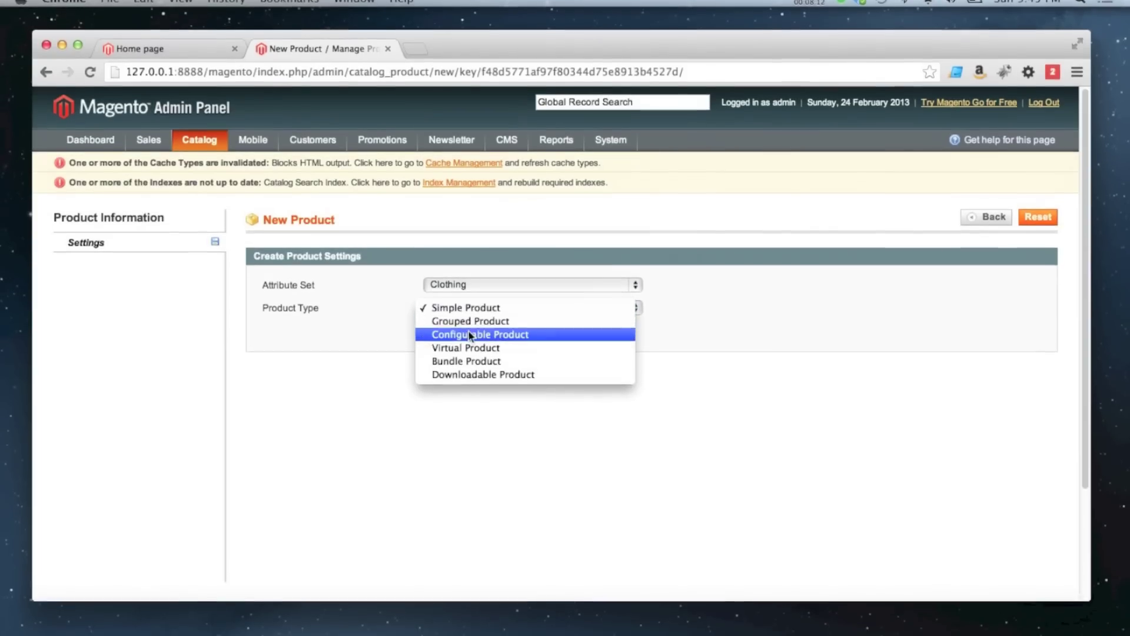
{"action": "left_click", "coordinate": [471, 334]}
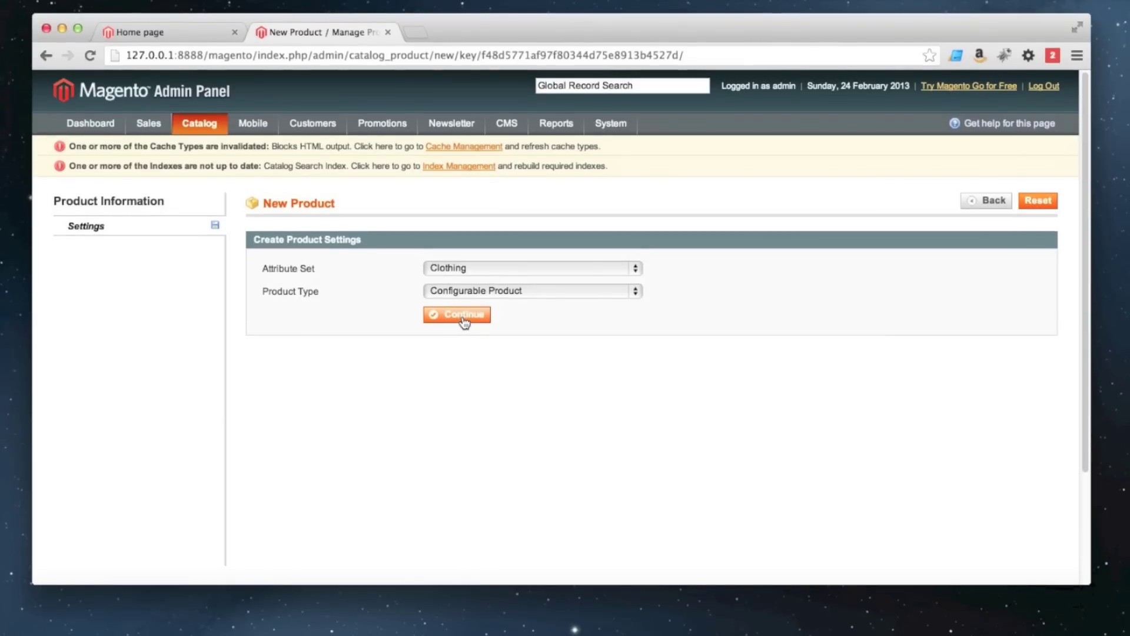
{"action": "left_click", "coordinate": [465, 321]}
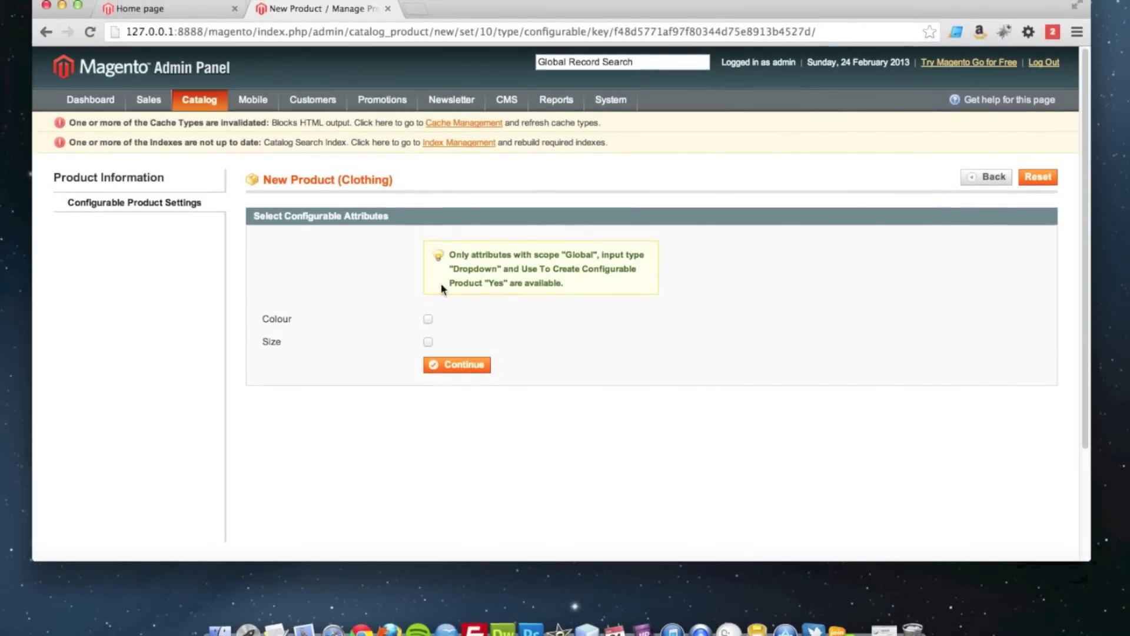
Choose Colour and Size as the configurable attributes of the new product and continue to its details
{"action": "left_click", "coordinate": [427, 314]}
{"action": "left_click", "coordinate": [428, 328]}
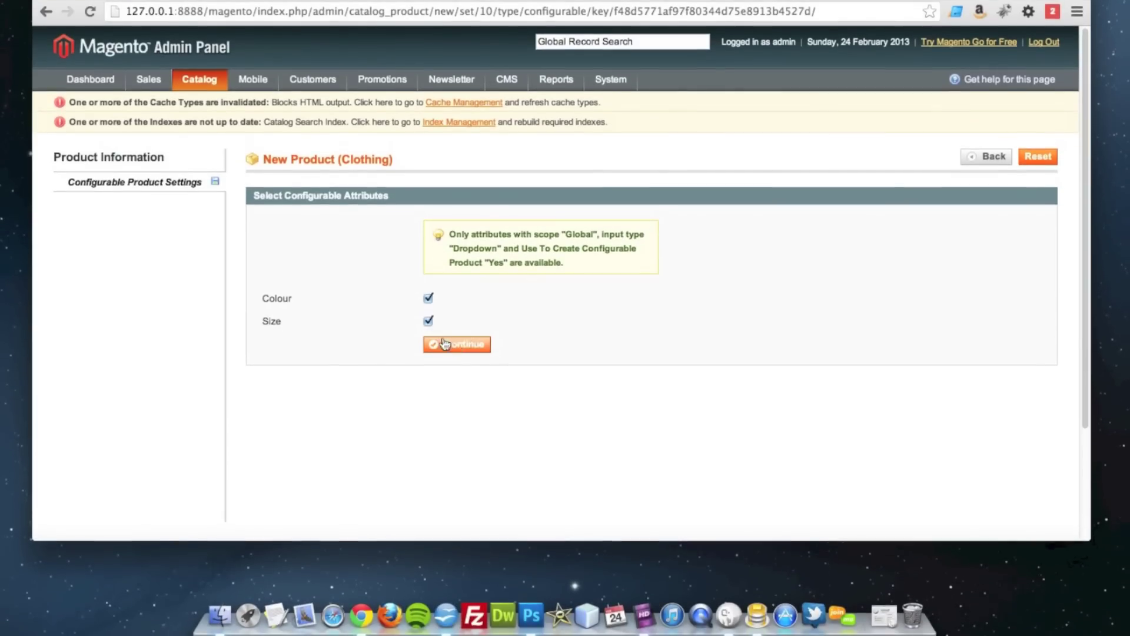
{"action": "left_click", "coordinate": [457, 350]}
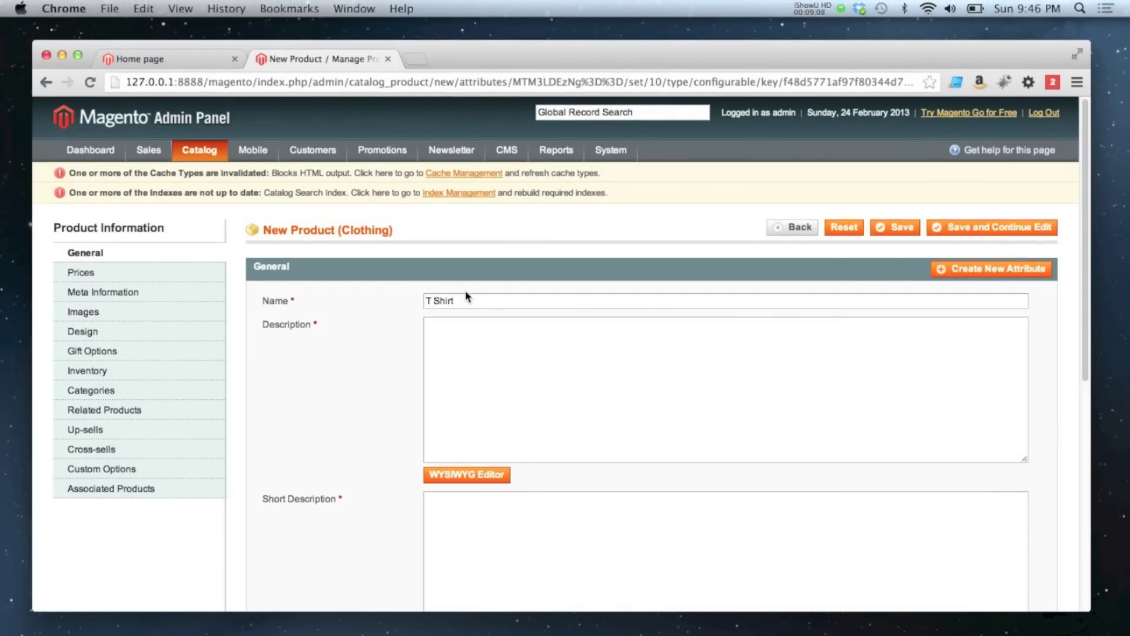
Name the product T Shirt and enter "This is a very nice T Shirt available in 4 colours." as both description and short description
{"action": "left_click", "coordinate": [459, 328]}
{"action": "type", "text": "T"}
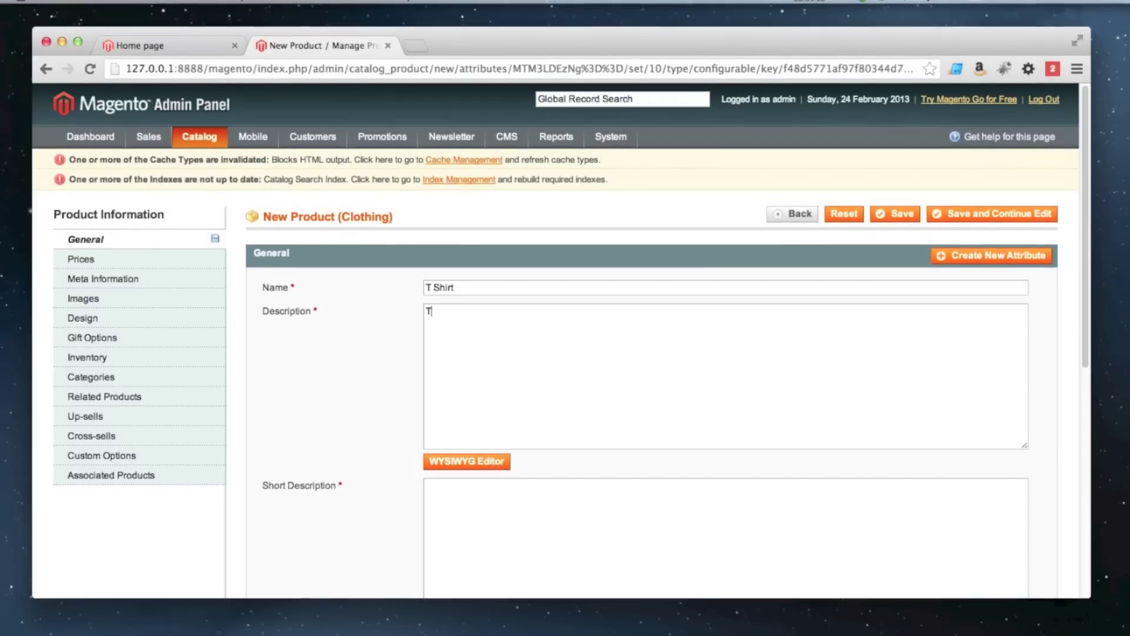
{"action": "type", "text": "his i"}
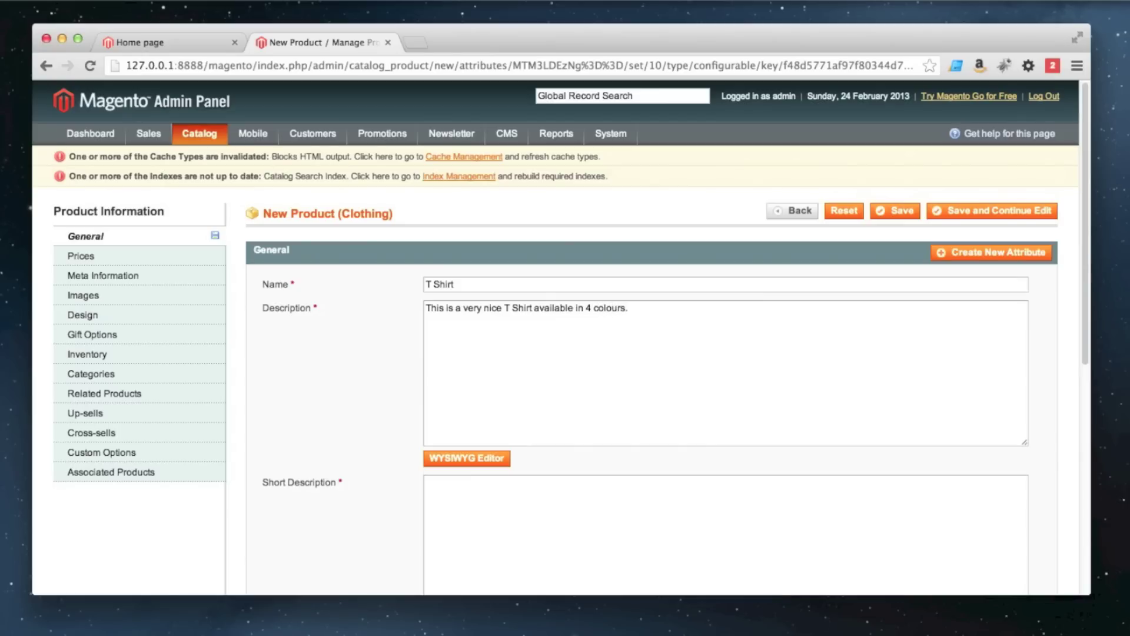
{"action": "key", "text": "super+a"}
{"action": "key", "text": "super+c"}
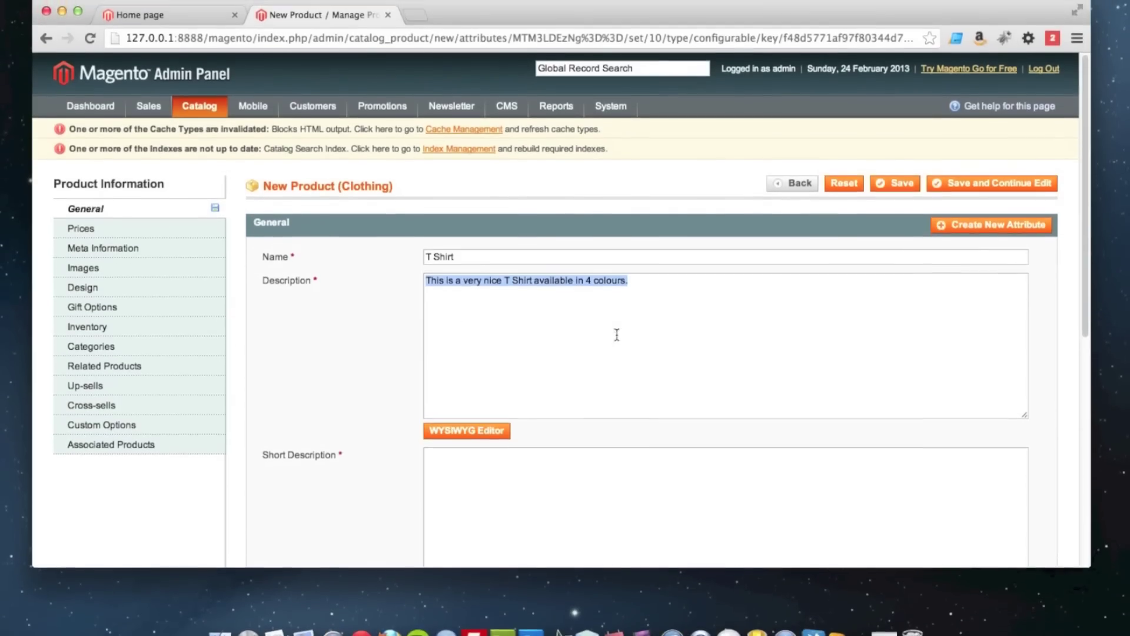
{"action": "scroll", "coordinate": [518, 353], "scroll_direction": "down", "scroll_amount": 2}
{"action": "left_click", "coordinate": [489, 422]}
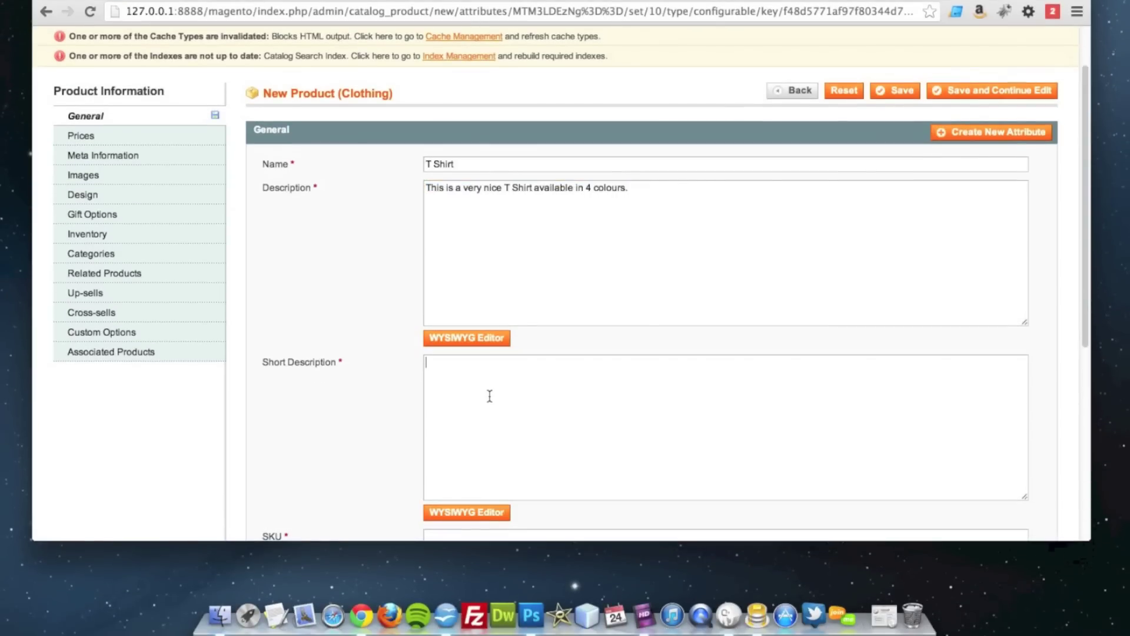
{"action": "key", "text": "super+v"}
Set the configurable product's SKU to TSHIRT and its status to Enabled
{"action": "scroll", "coordinate": [489, 393], "scroll_direction": "down", "scroll_amount": 5}
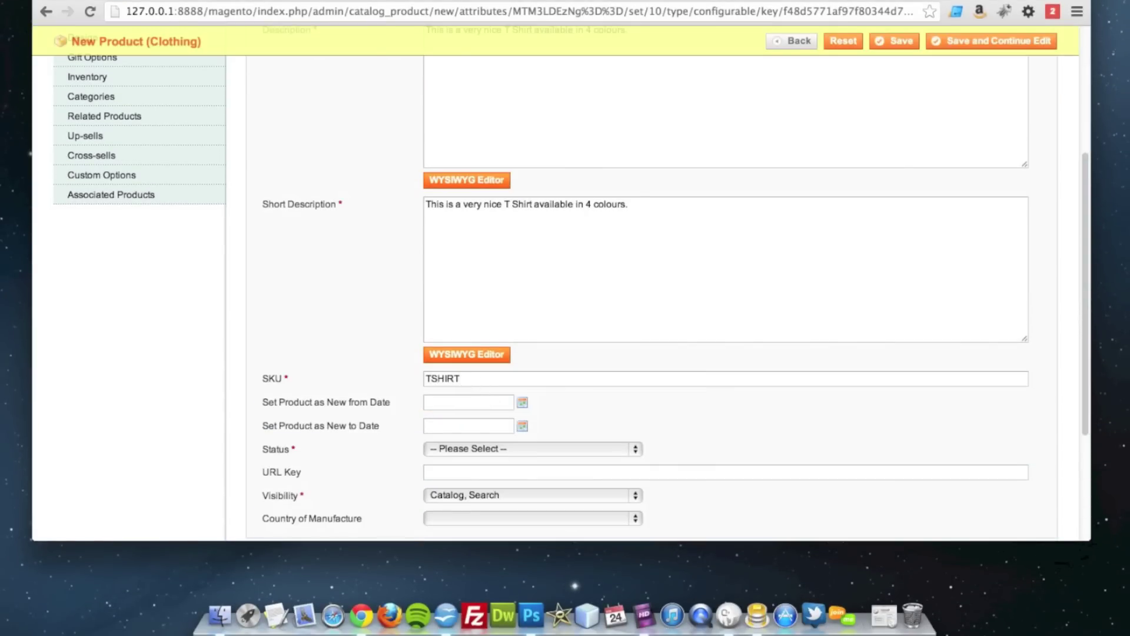
{"action": "scroll", "coordinate": [476, 380], "scroll_direction": "down", "scroll_amount": 3}
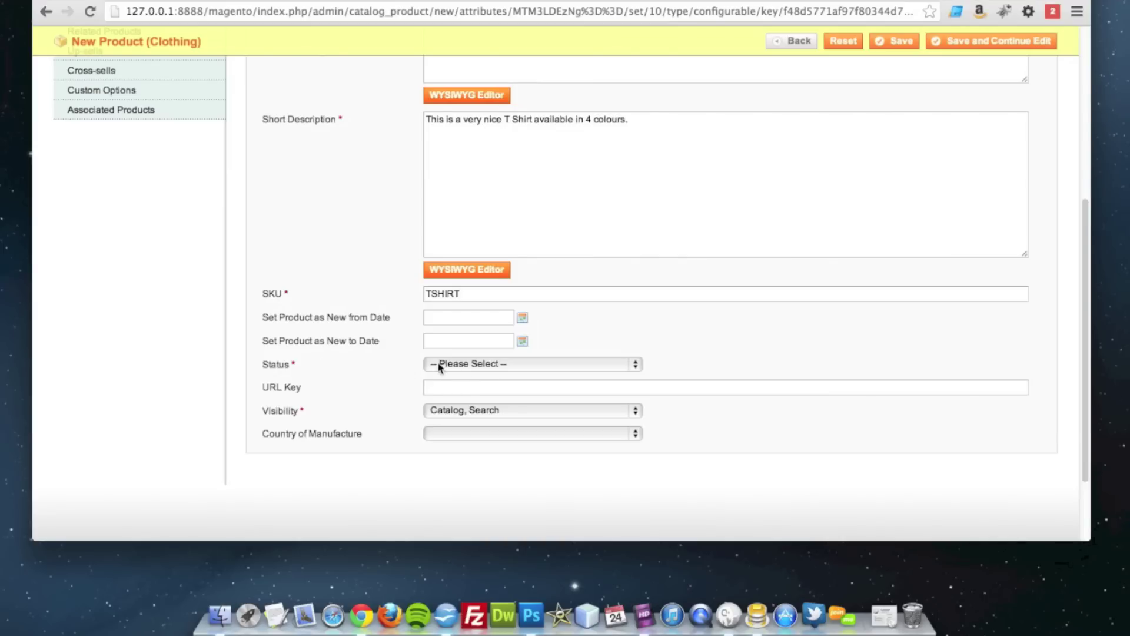
{"action": "left_click", "coordinate": [461, 364]}
{"action": "left_click", "coordinate": [454, 378]}
Set the configurable product's price to 10.00 GBP and its tax class to Taxable Goods
{"action": "scroll", "coordinate": [311, 366], "scroll_direction": "up", "scroll_amount": 10}
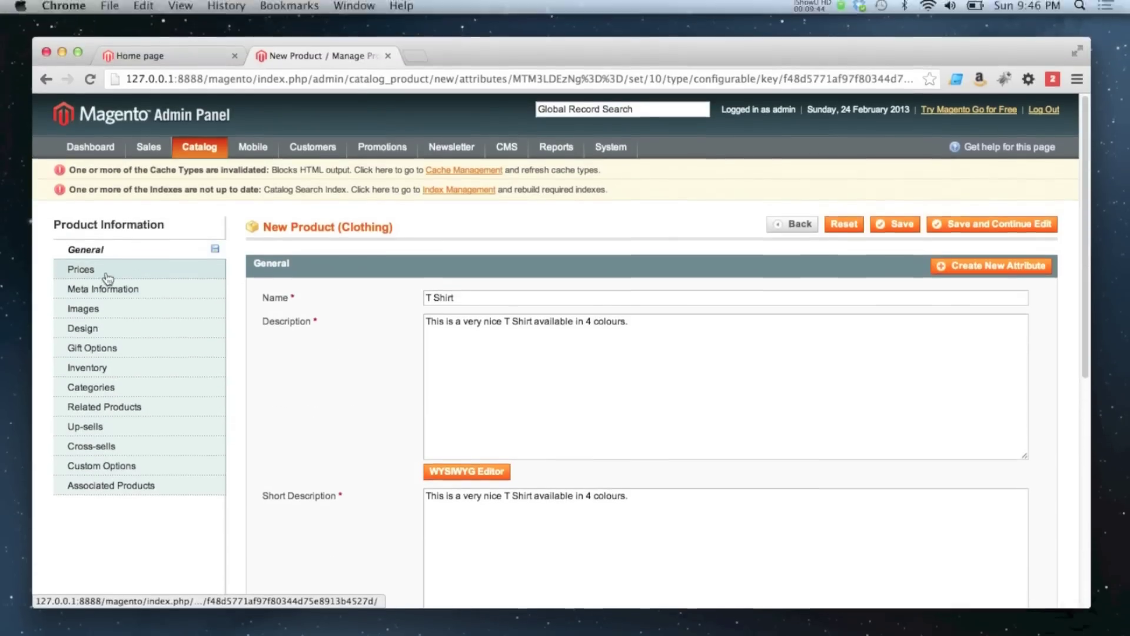
{"action": "left_click", "coordinate": [106, 274]}
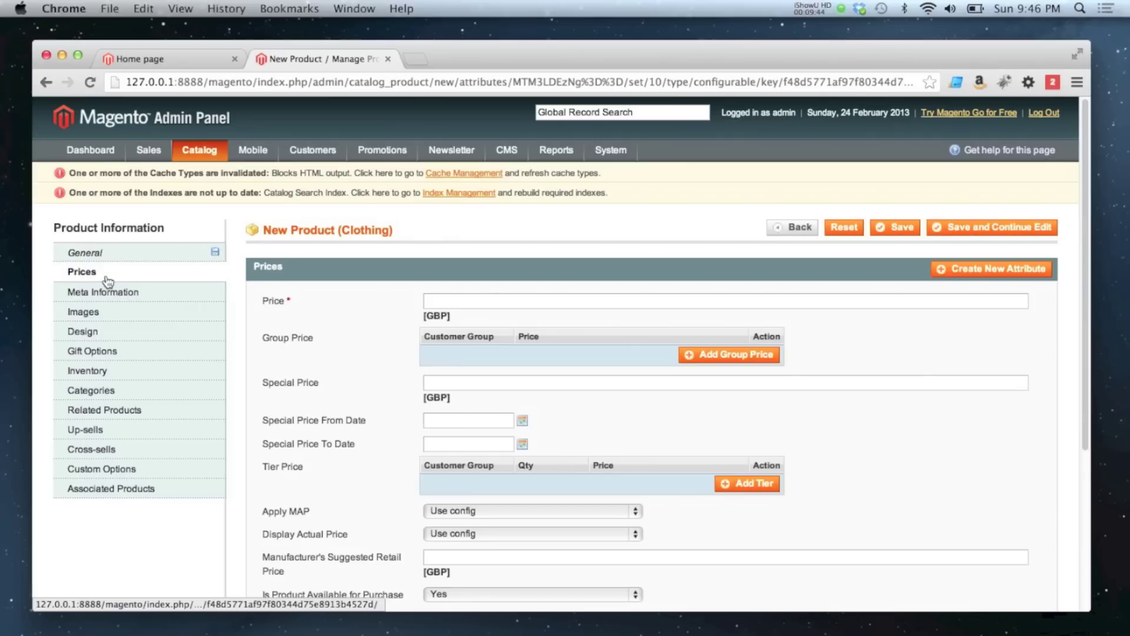
{"action": "left_click", "coordinate": [458, 297]}
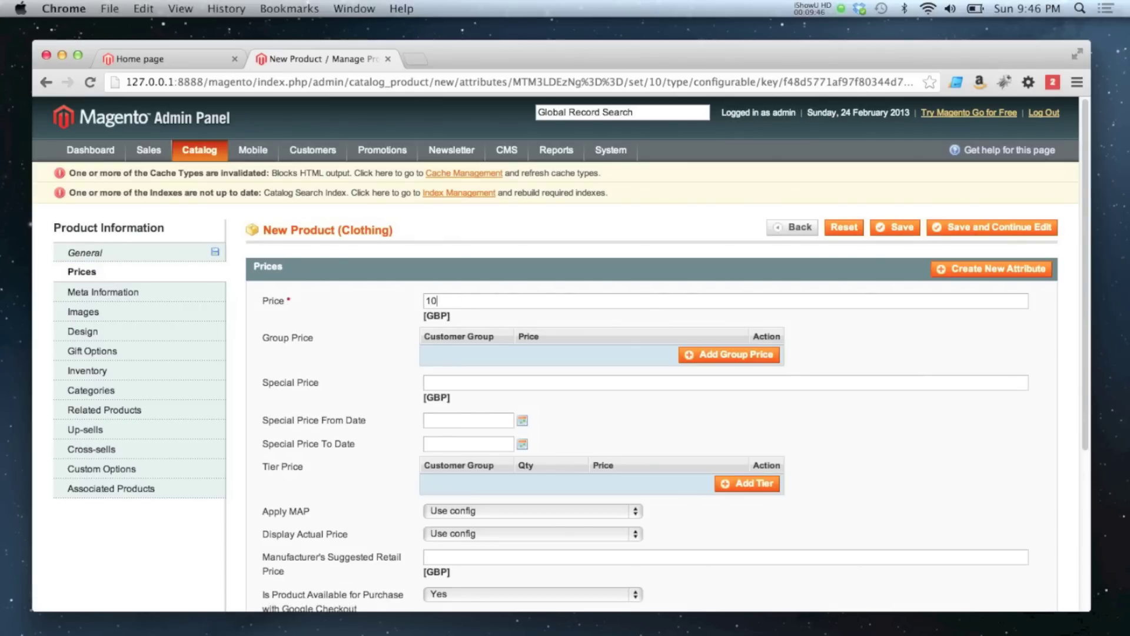
{"action": "scroll", "coordinate": [473, 327], "scroll_direction": "down", "scroll_amount": 3}
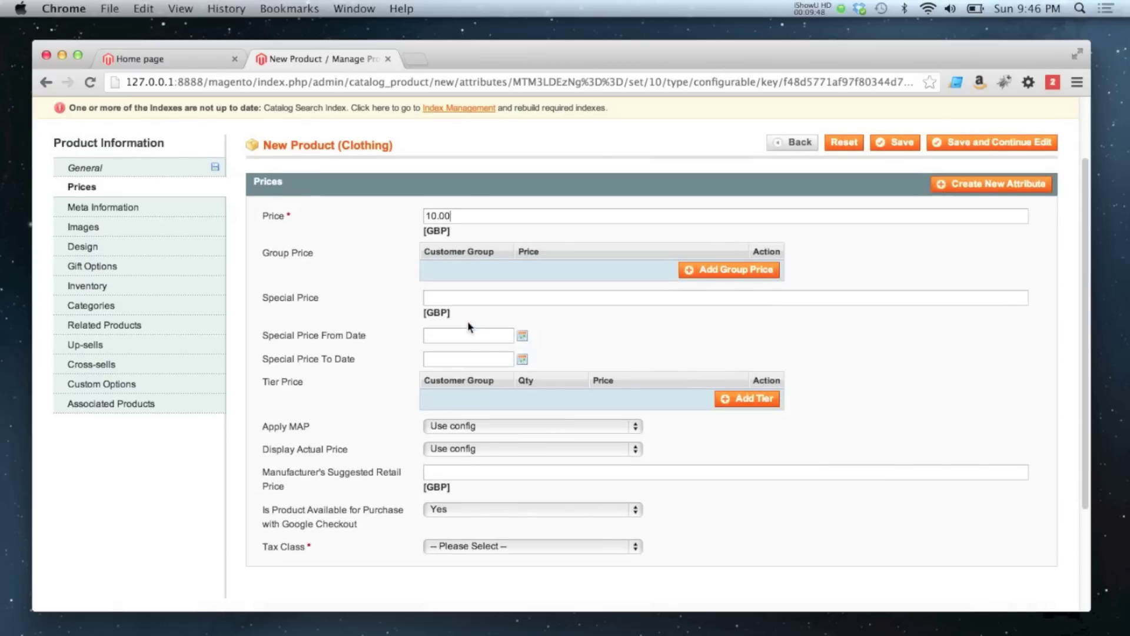
{"action": "left_click", "coordinate": [440, 544]}
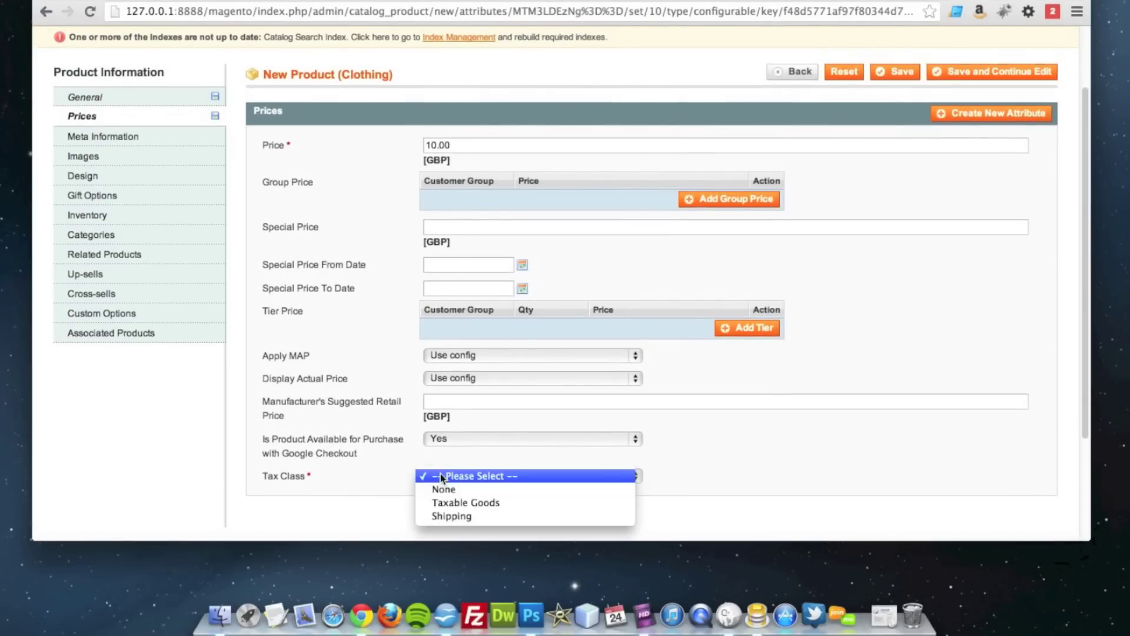
{"action": "left_click", "coordinate": [466, 502]}
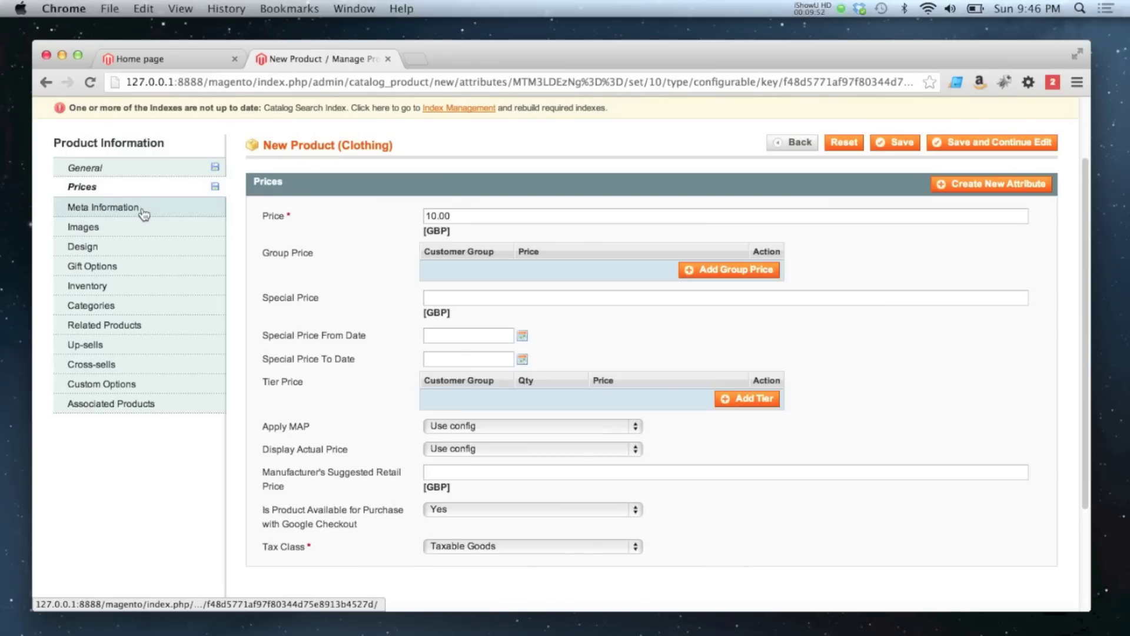
Fill in meta title "T Shirt available in 4 colours!!!", keywords "tshirt, black, red, green, blue", and reuse the product description as meta description
{"action": "left_click", "coordinate": [143, 213]}
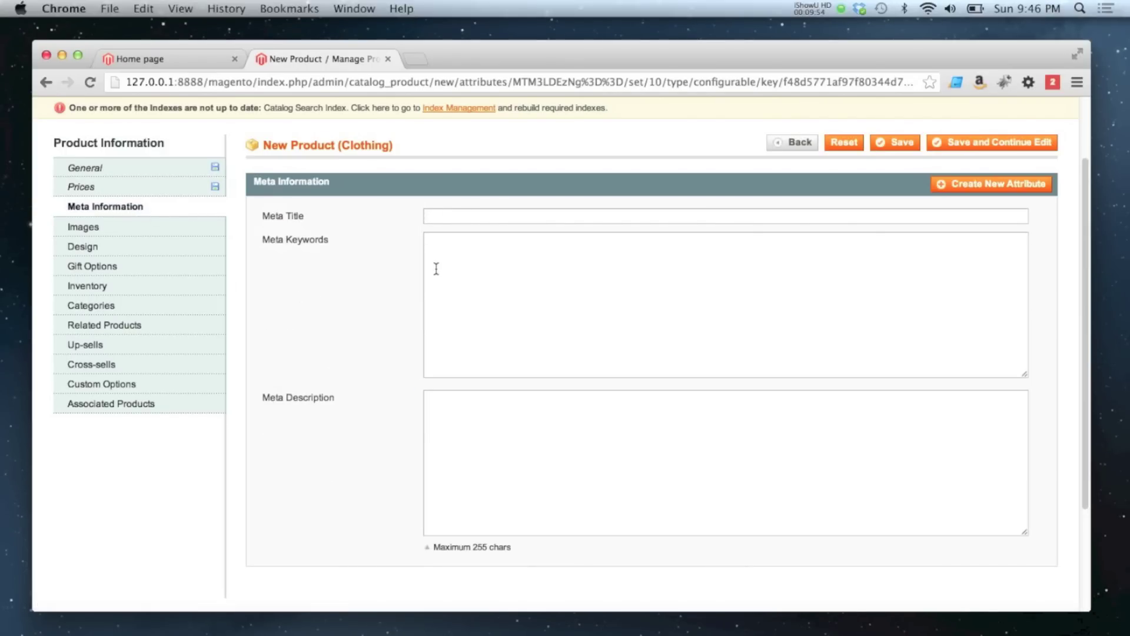
{"action": "left_click", "coordinate": [445, 465]}
{"action": "key", "text": "super+v"}
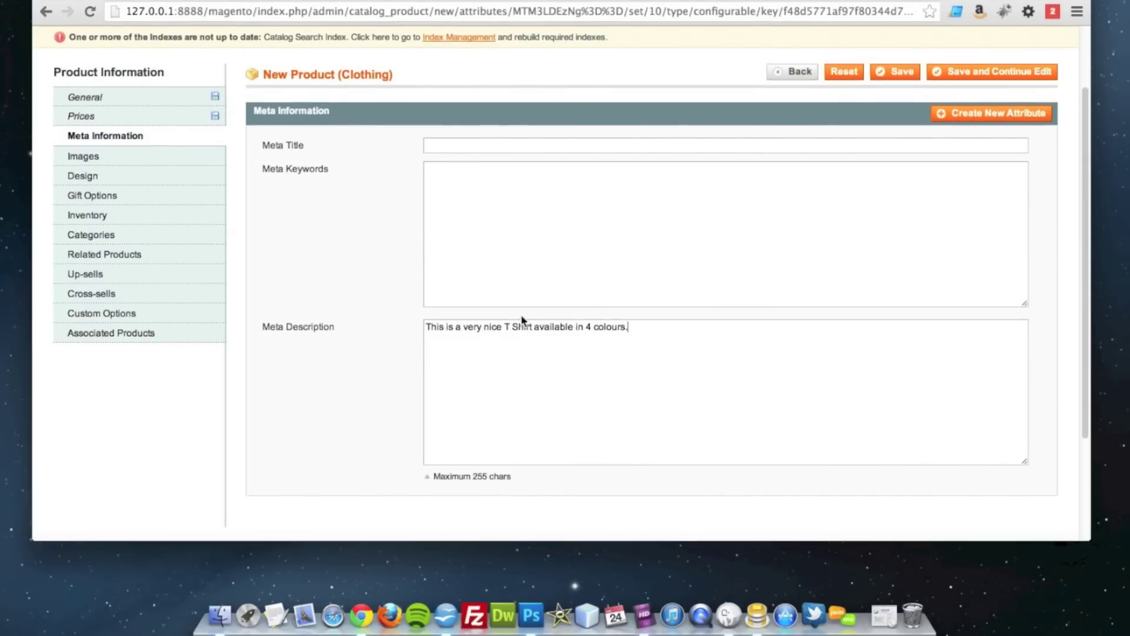
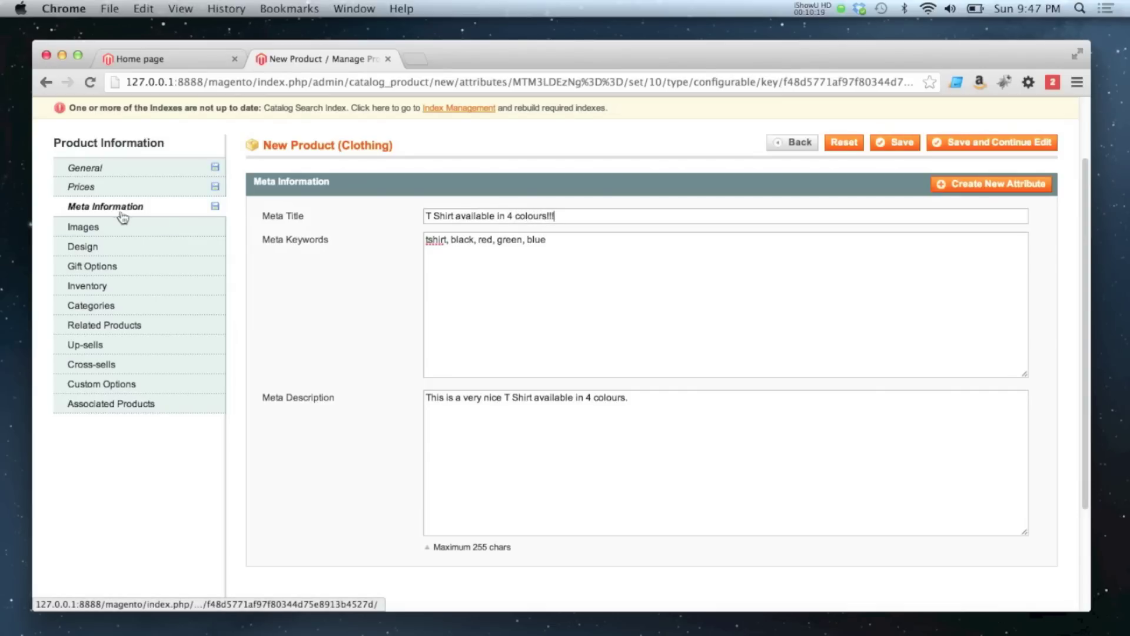
Upload tshirt-black.jpg, tshirt-blue.jpg, tshirt-green.jpg and tshirt-red.jpg from the Desktop as product images
{"action": "left_click", "coordinate": [116, 233]}
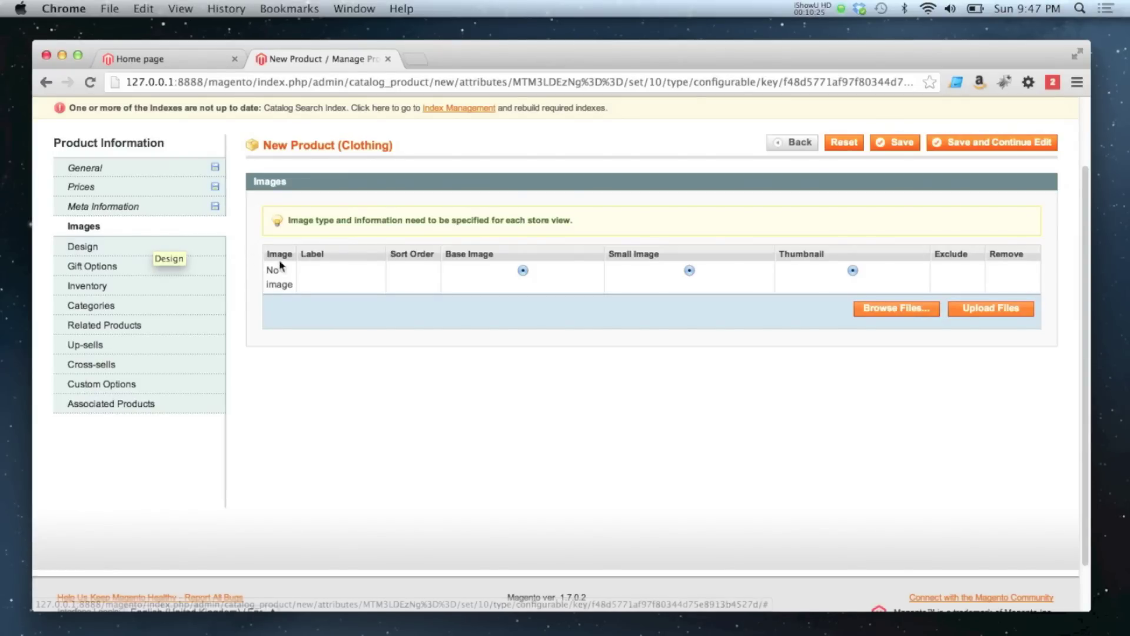
{"action": "left_click", "coordinate": [882, 313]}
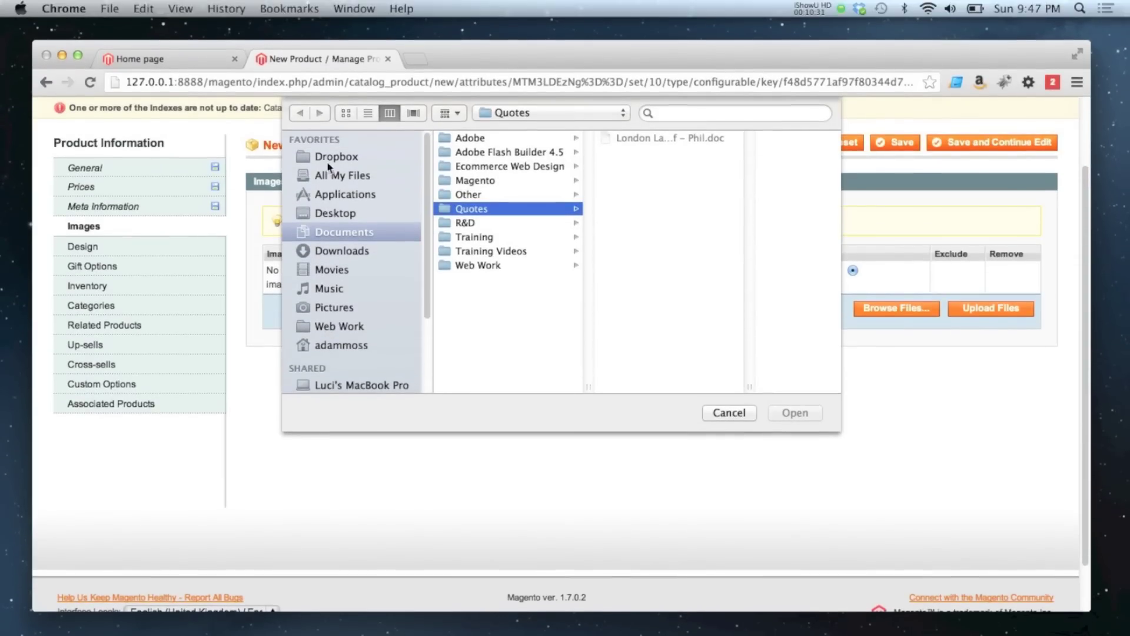
{"action": "left_click", "coordinate": [336, 210]}
{"action": "left_click", "coordinate": [468, 181]}
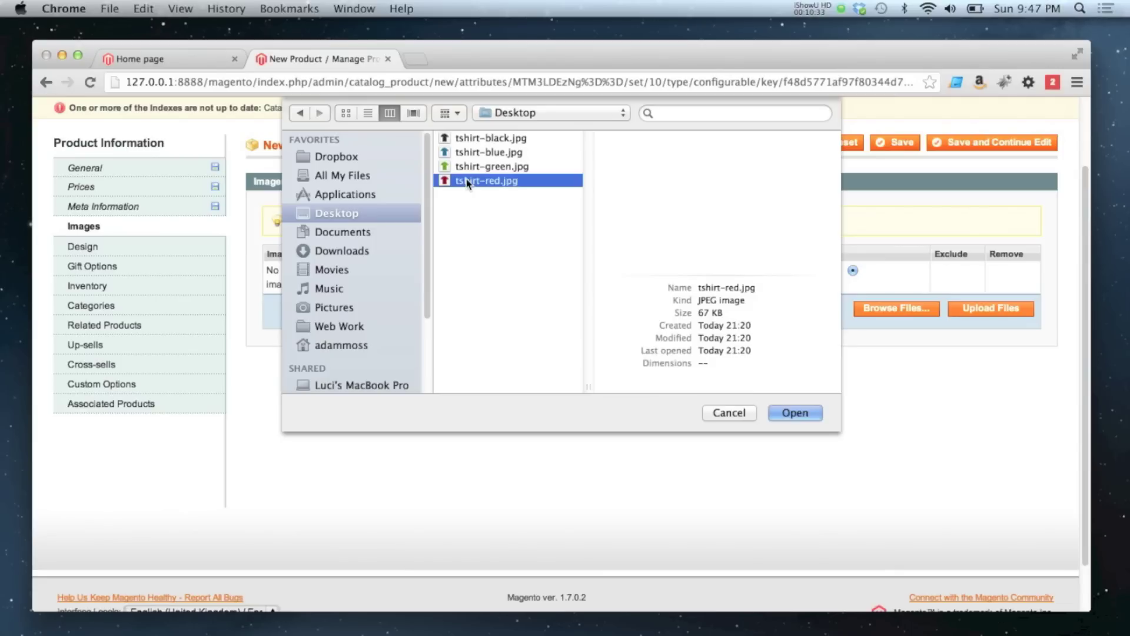
{"action": "left_click", "coordinate": [476, 139], "text": "shift"}
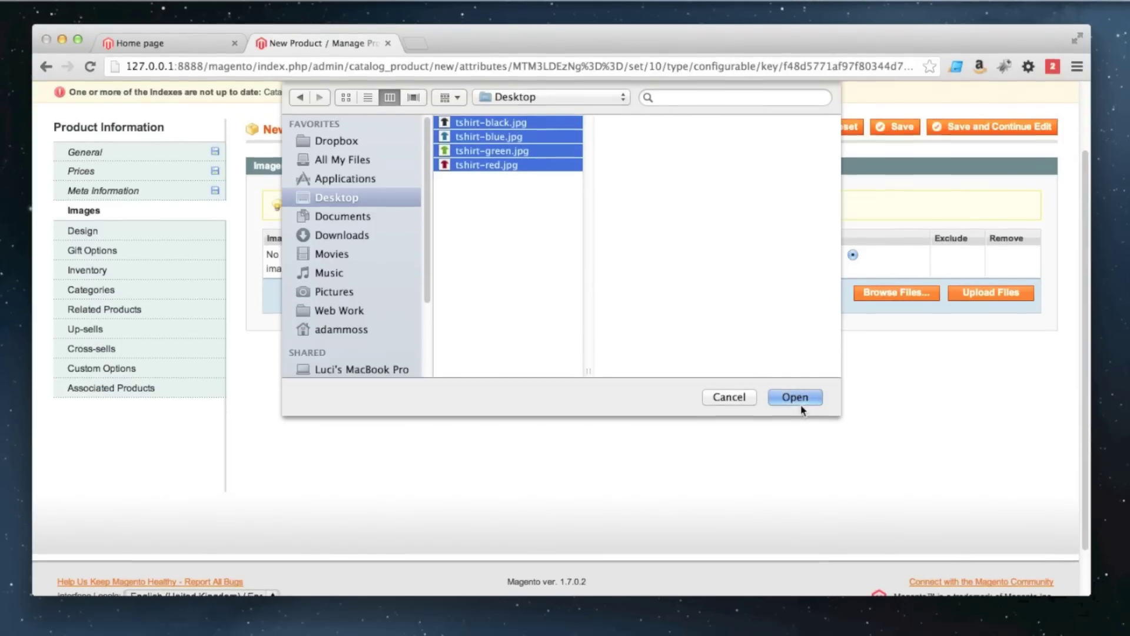
{"action": "left_click", "coordinate": [796, 412]}
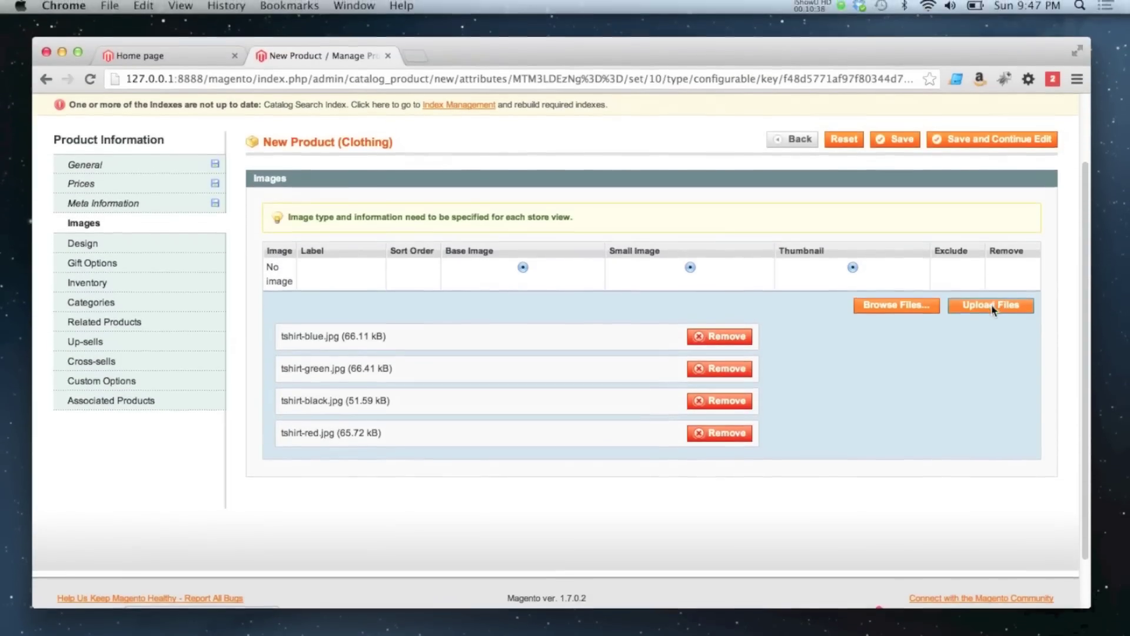
{"action": "left_click", "coordinate": [992, 306]}
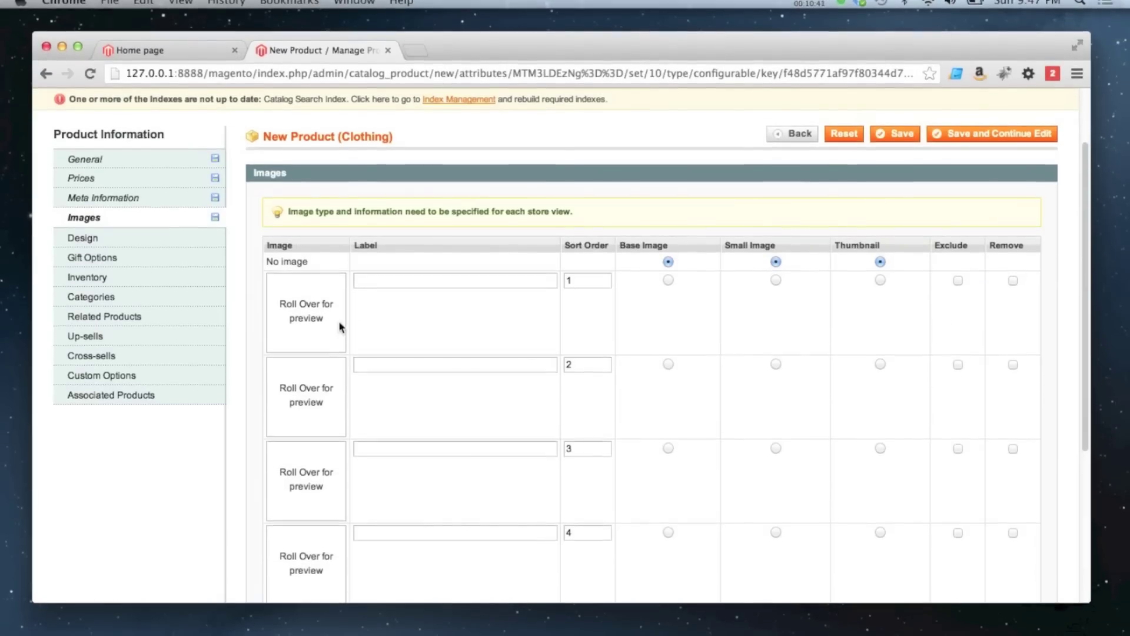
Label the blue shirt image "Blue T Shirt" and the green shirt image "Green T Shirt"
{"action": "scroll", "coordinate": [340, 322], "scroll_direction": "down", "scroll_amount": 1}
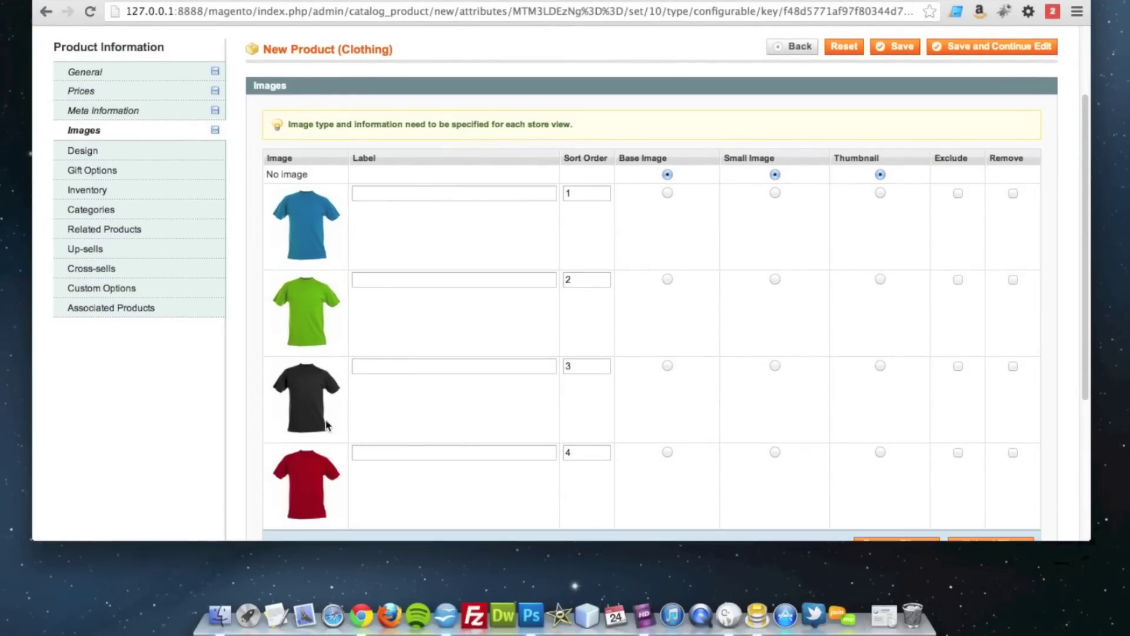
{"action": "scroll", "coordinate": [355, 328], "scroll_direction": "down", "scroll_amount": 3}
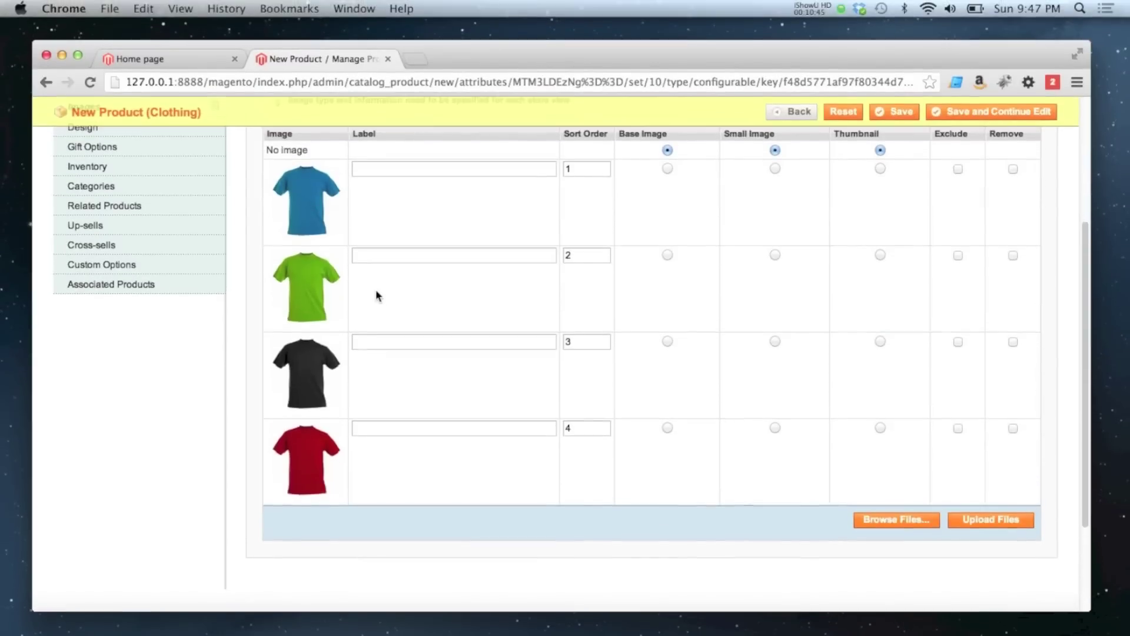
{"action": "scroll", "coordinate": [377, 295], "scroll_direction": "up", "scroll_amount": 2}
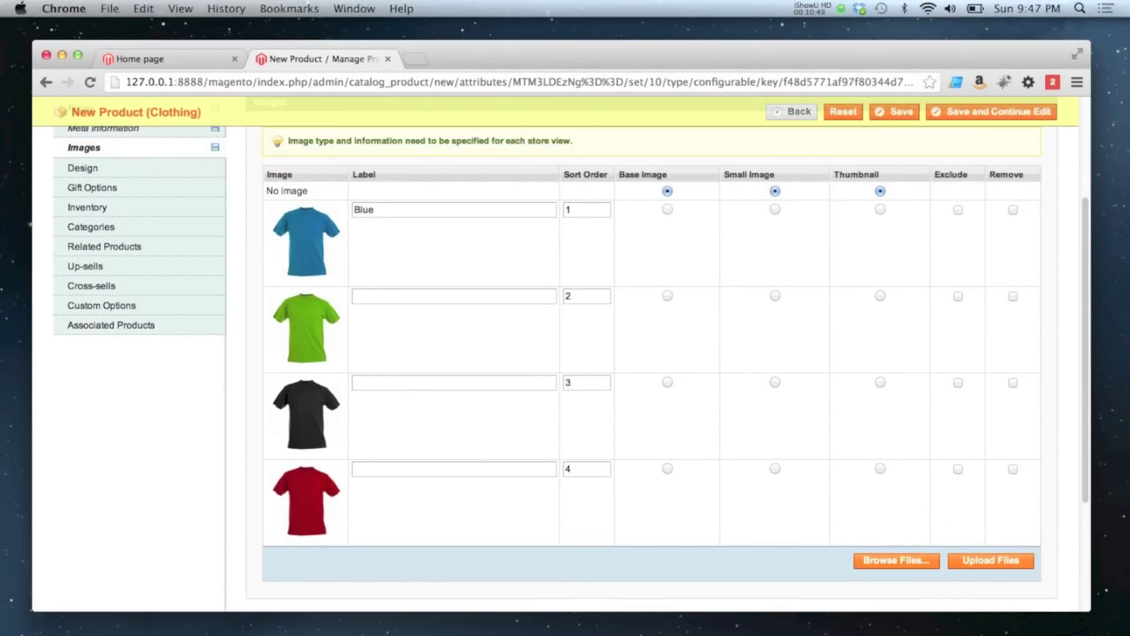
{"action": "key", "text": "super+a"}
{"action": "key", "text": "super+c"}
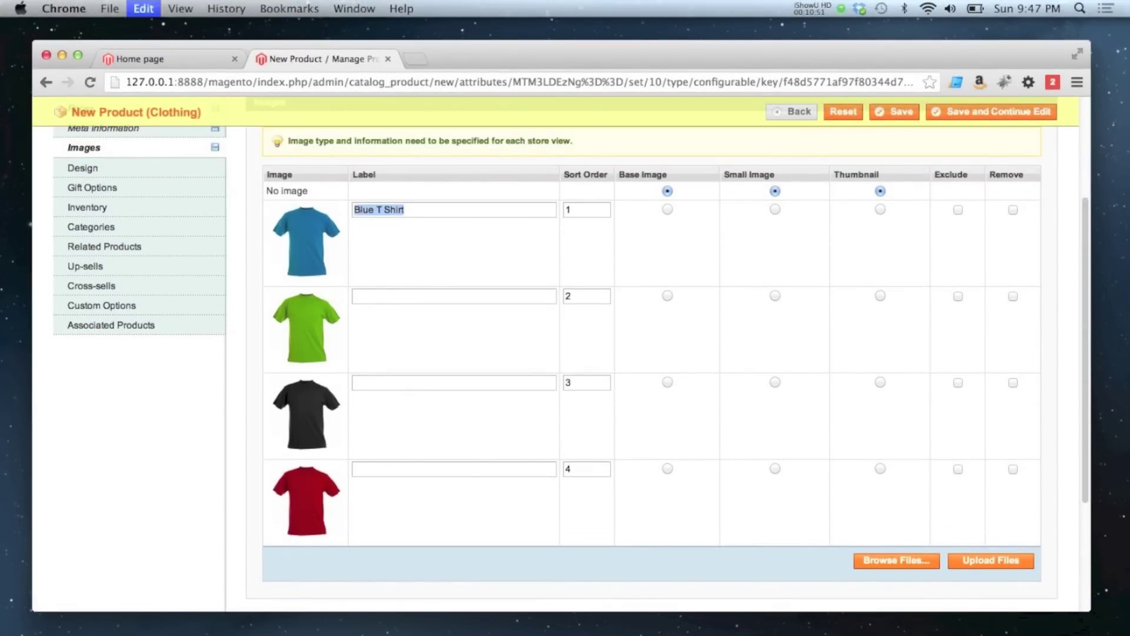
{"action": "left_click", "coordinate": [379, 294]}
{"action": "key", "text": "super+v"}
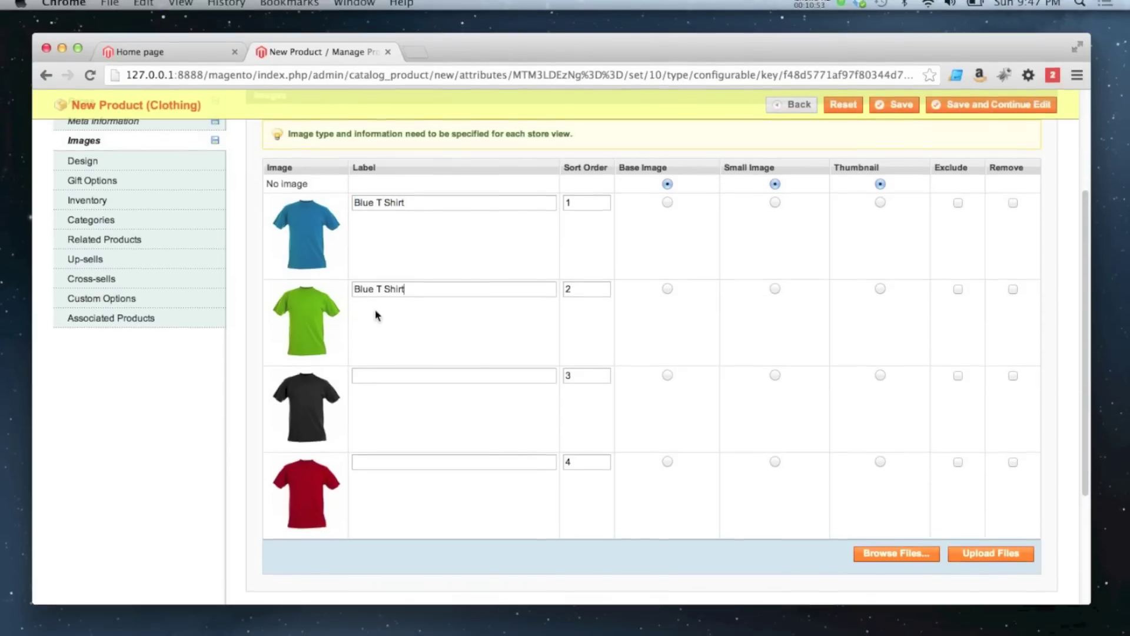
{"action": "double_click", "coordinate": [363, 297]}
{"action": "type", "text": "Green"}
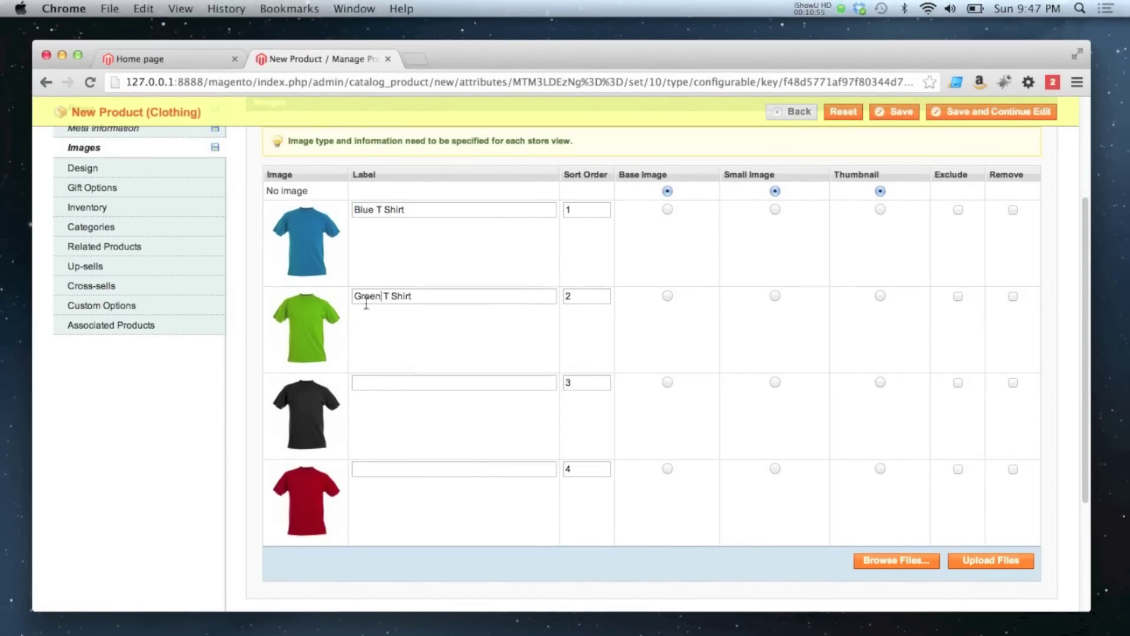
Label the black shirt image "Black T Shirt"
{"action": "left_click", "coordinate": [421, 383]}
{"action": "key", "text": "super+v"}
{"action": "double_click", "coordinate": [364, 320]}
{"action": "type", "text": "Black"}
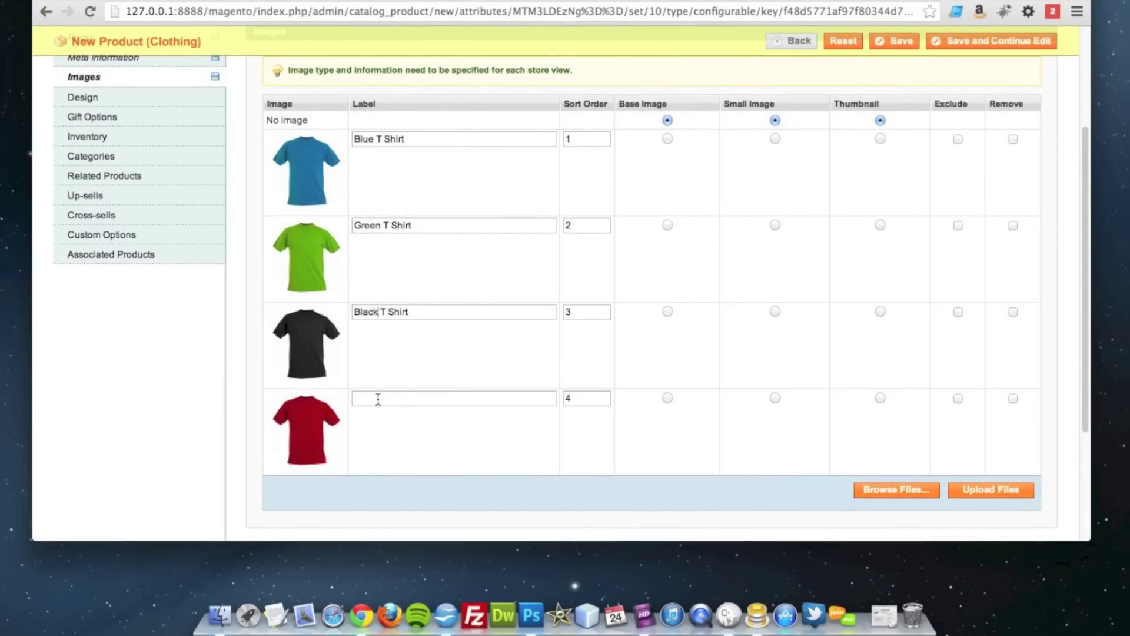
Label the red shirt image "Red T Shirt"
{"action": "left_click", "coordinate": [378, 398]}
{"action": "key", "text": "super+v"}
{"action": "type", "text": "Red"}
Make the black shirt image the base image, small image and thumbnail
{"action": "left_click", "coordinate": [668, 313]}
{"action": "left_click", "coordinate": [773, 317]}
{"action": "left_click", "coordinate": [880, 318]}
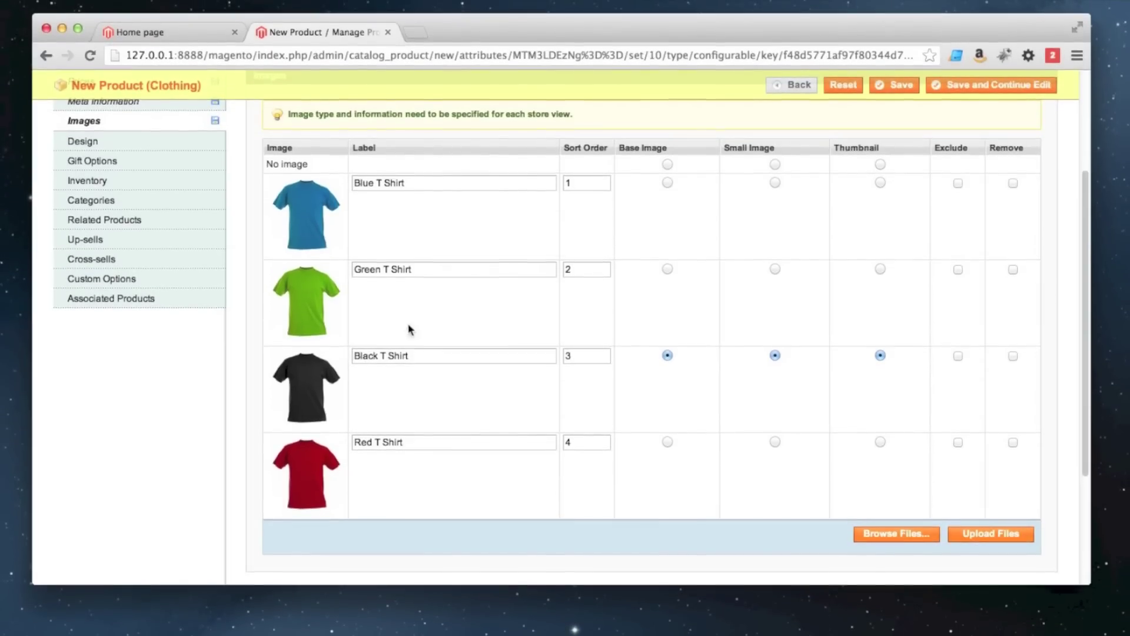
Assign the product to the T-Shirts subcategory of Clothing
{"action": "scroll", "coordinate": [295, 324], "scroll_direction": "up", "scroll_amount": 2}
{"action": "scroll", "coordinate": [217, 320], "scroll_direction": "up", "scroll_amount": 3}
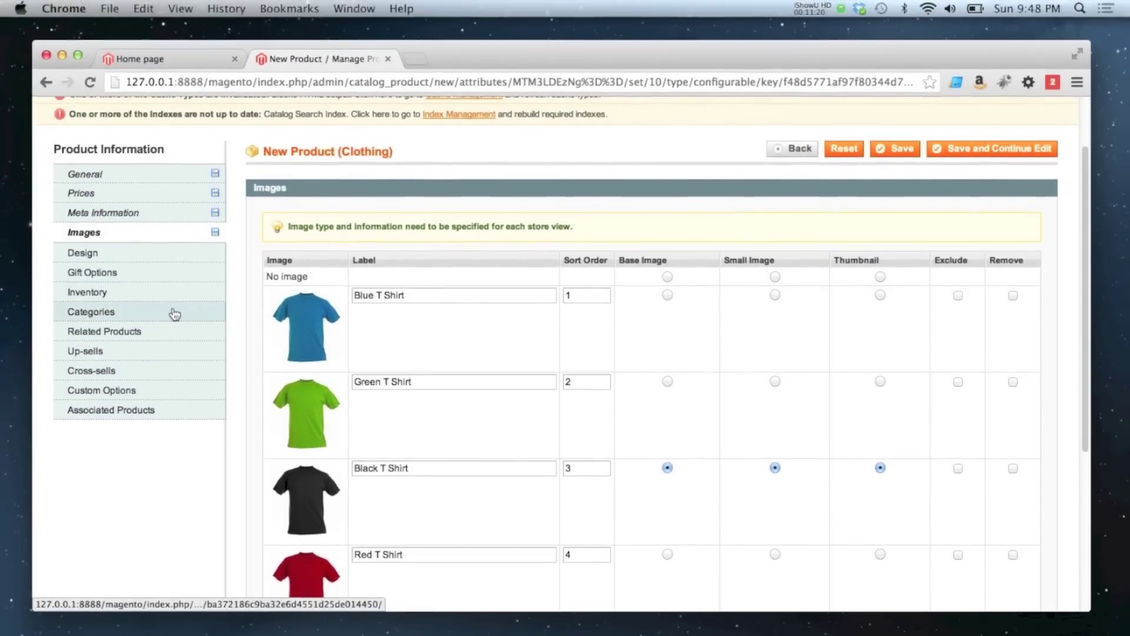
{"action": "left_click", "coordinate": [169, 315]}
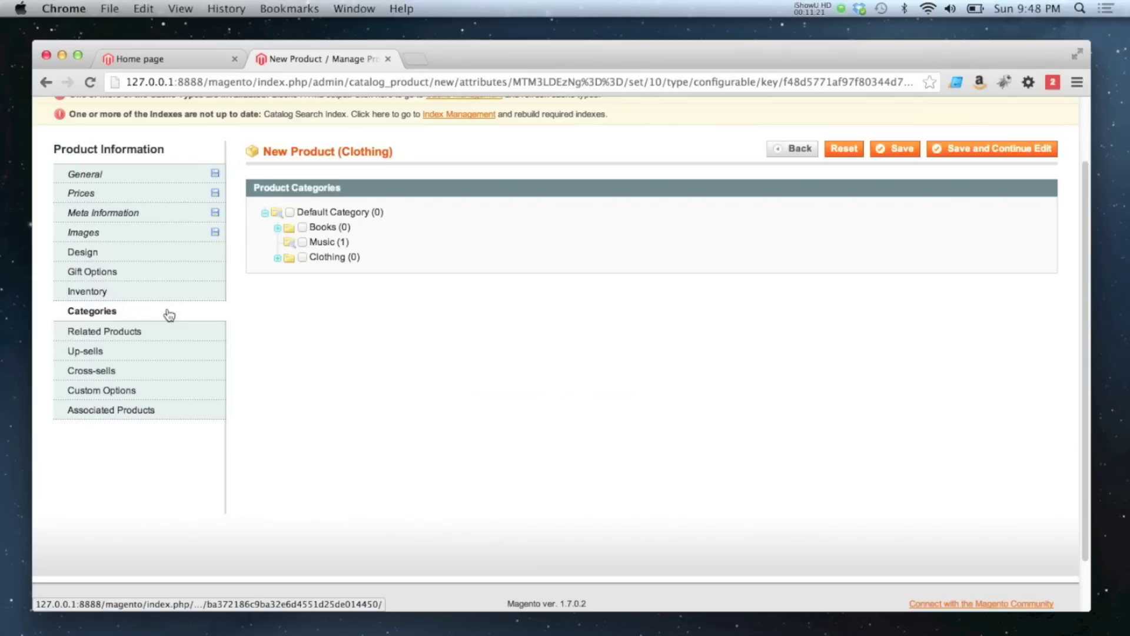
{"action": "left_click", "coordinate": [278, 258]}
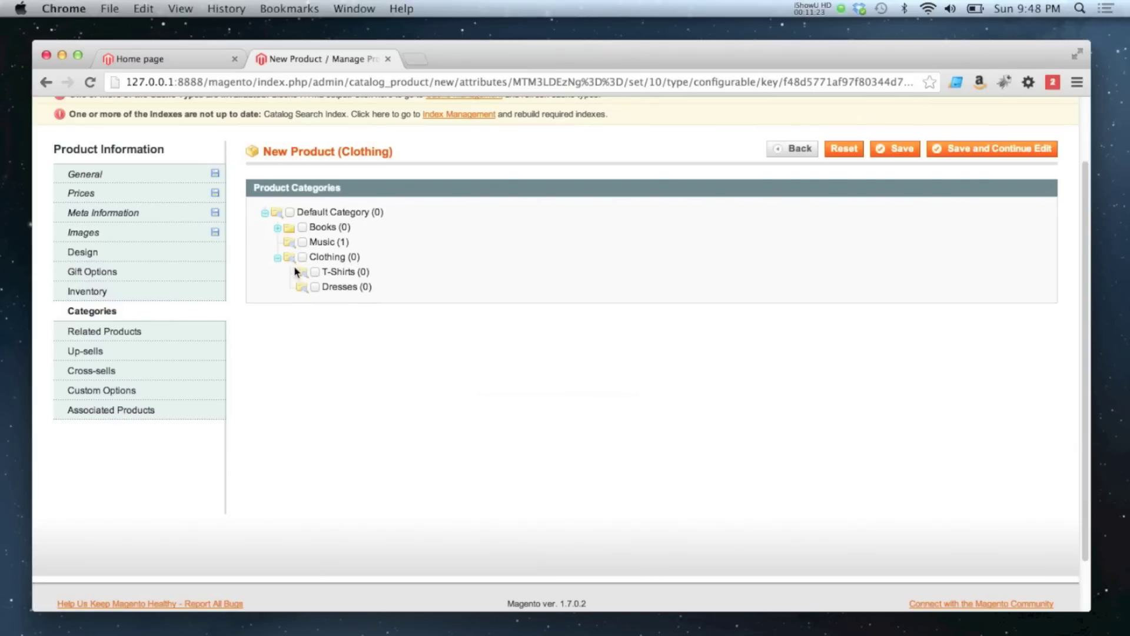
{"action": "left_click", "coordinate": [315, 271]}
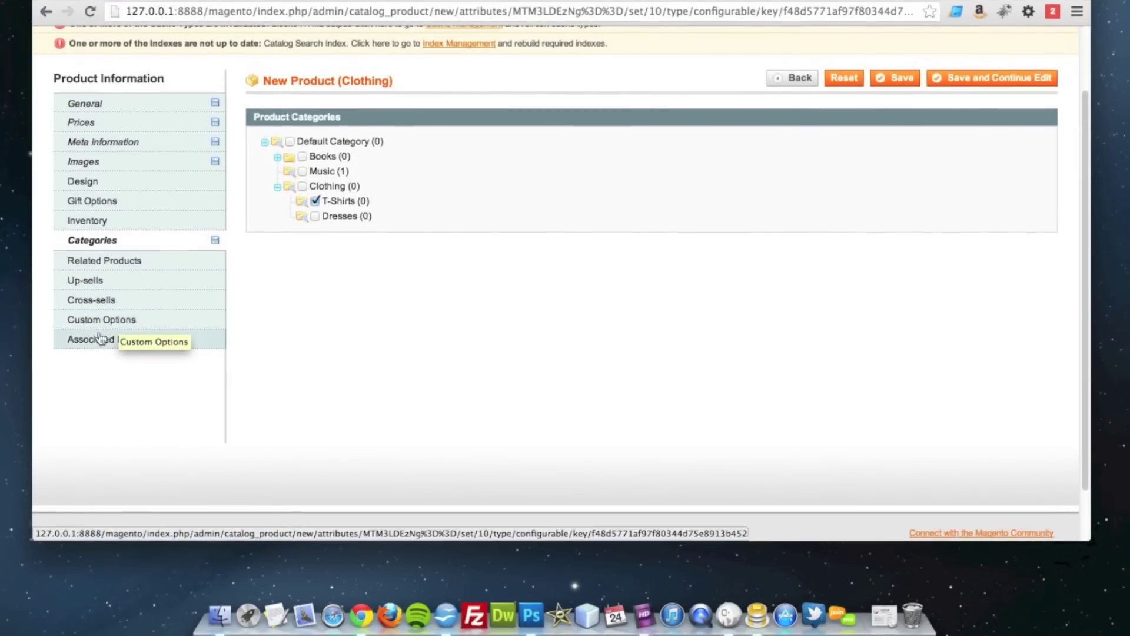
Associate Black T Shirt - Small and Black T Shirt - Medium with the configurable product and save it, keeping it open for editing
{"action": "left_click", "coordinate": [101, 340]}
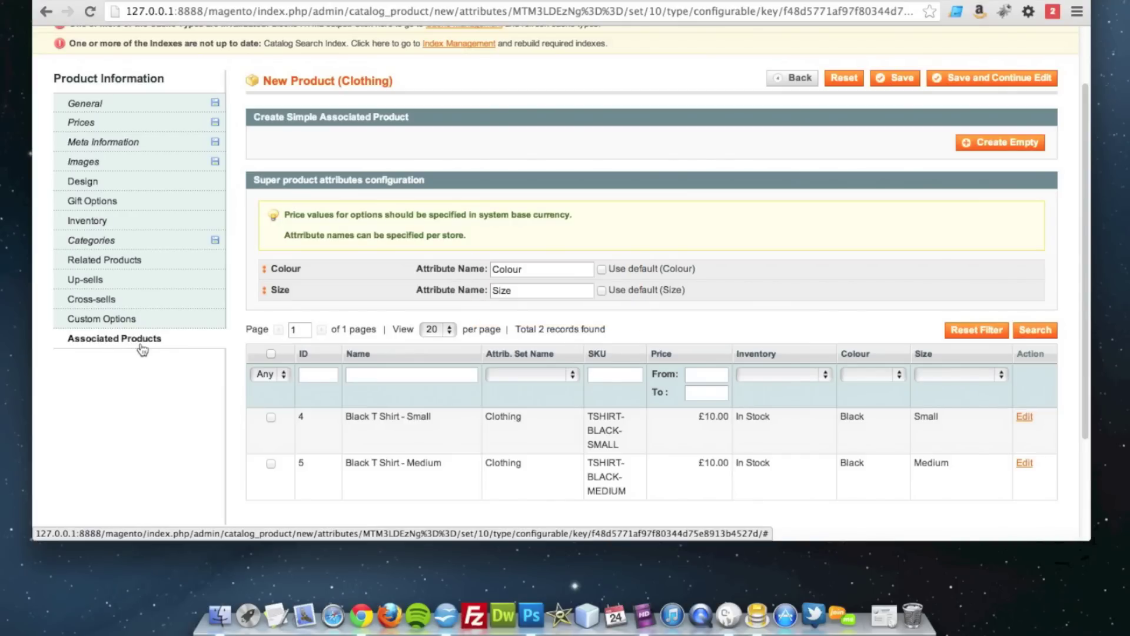
{"action": "scroll", "coordinate": [151, 347], "scroll_direction": "down", "scroll_amount": 2}
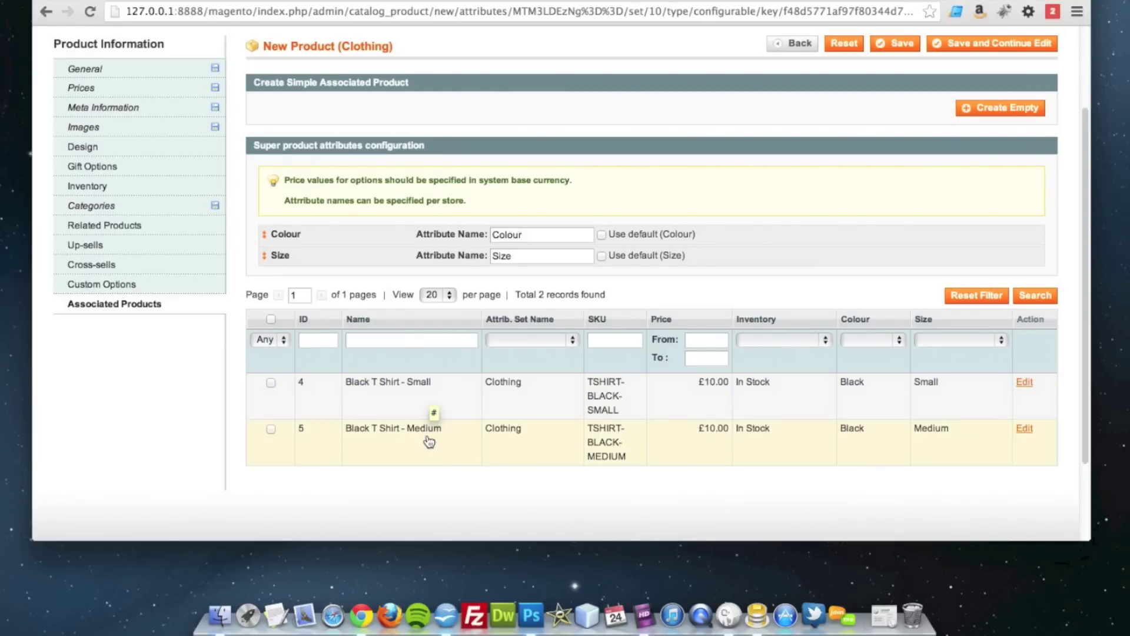
{"action": "scroll", "coordinate": [244, 271], "scroll_direction": "up", "scroll_amount": 5}
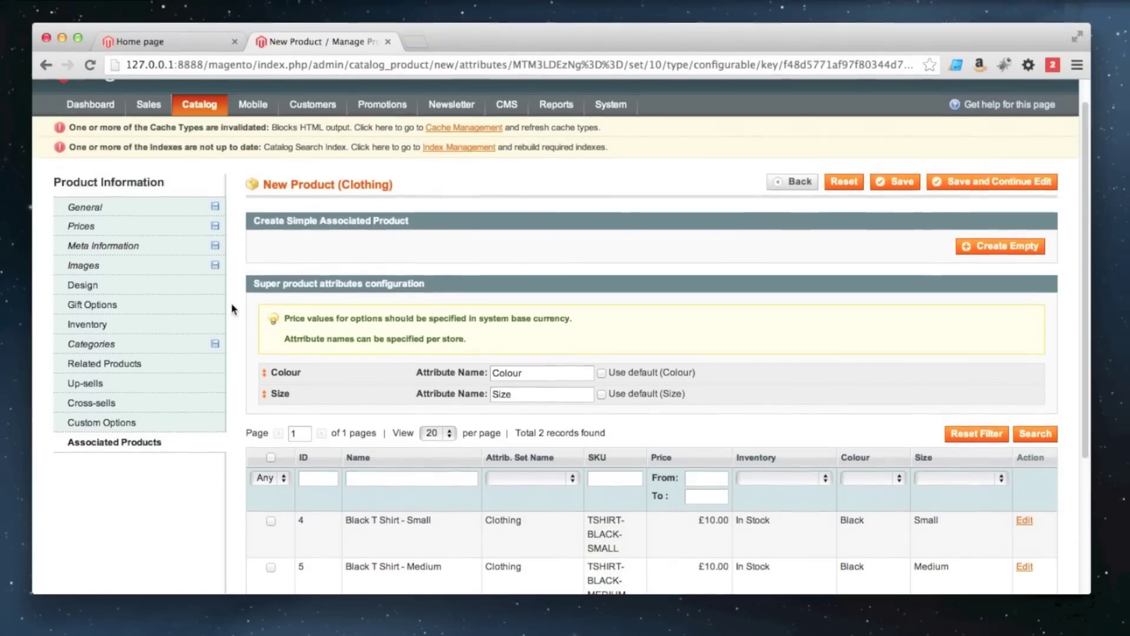
{"action": "scroll", "coordinate": [517, 355], "scroll_direction": "down", "scroll_amount": 2}
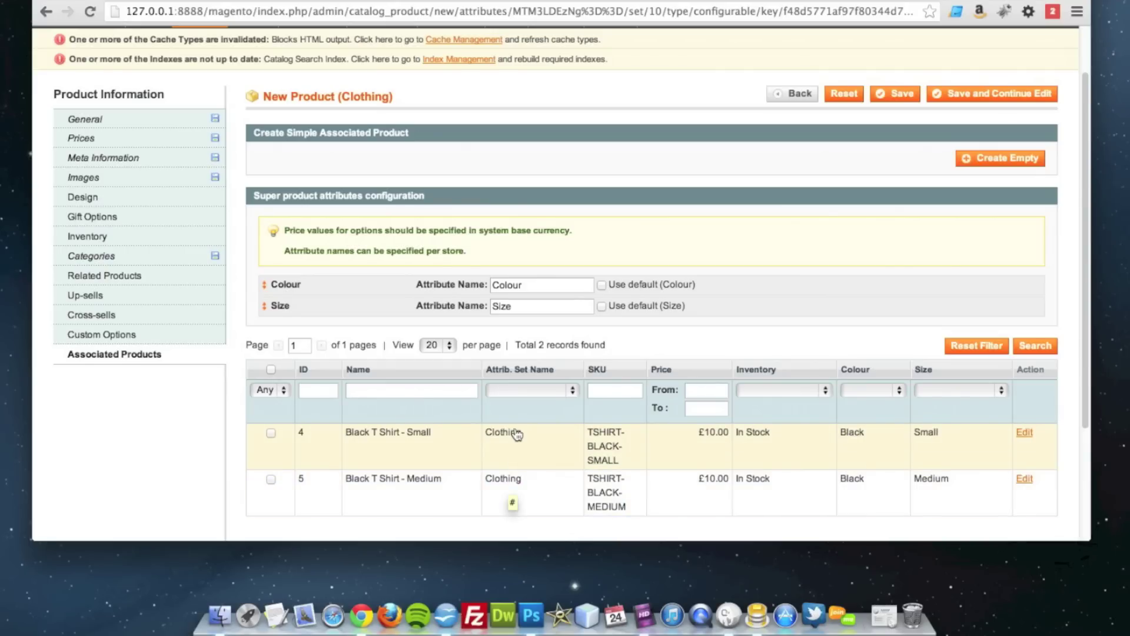
{"action": "left_click", "coordinate": [270, 433]}
{"action": "scroll", "coordinate": [272, 471], "scroll_direction": "down", "scroll_amount": 1}
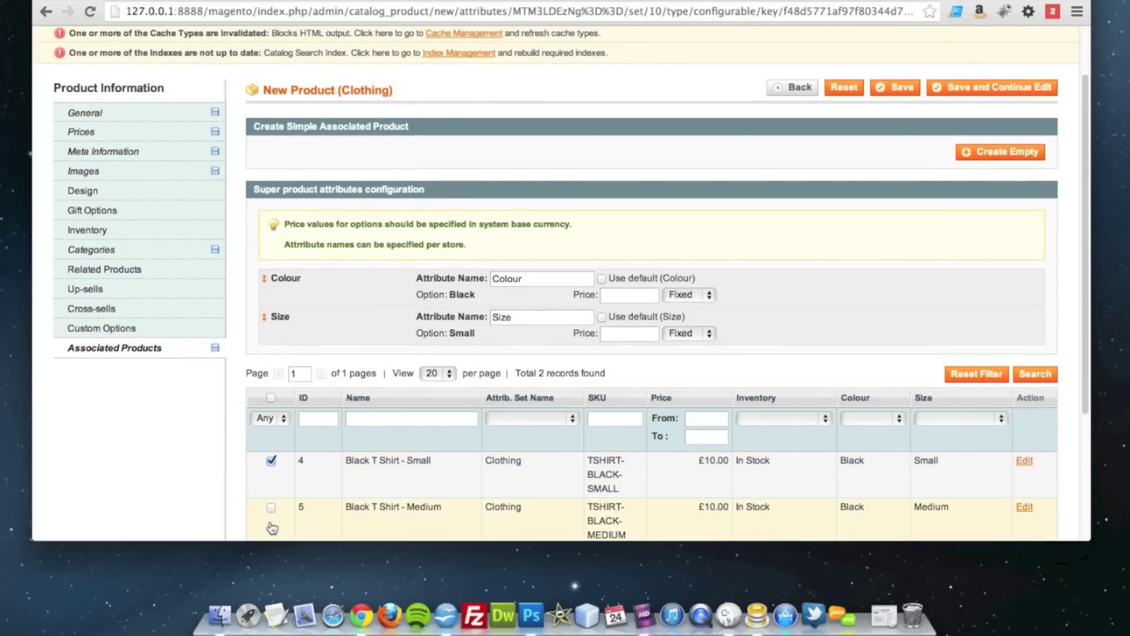
{"action": "left_click", "coordinate": [271, 509]}
{"action": "scroll", "coordinate": [281, 481], "scroll_direction": "down", "scroll_amount": 1}
{"action": "scroll", "coordinate": [281, 482], "scroll_direction": "up", "scroll_amount": 1}
{"action": "scroll", "coordinate": [284, 490], "scroll_direction": "up", "scroll_amount": 1}
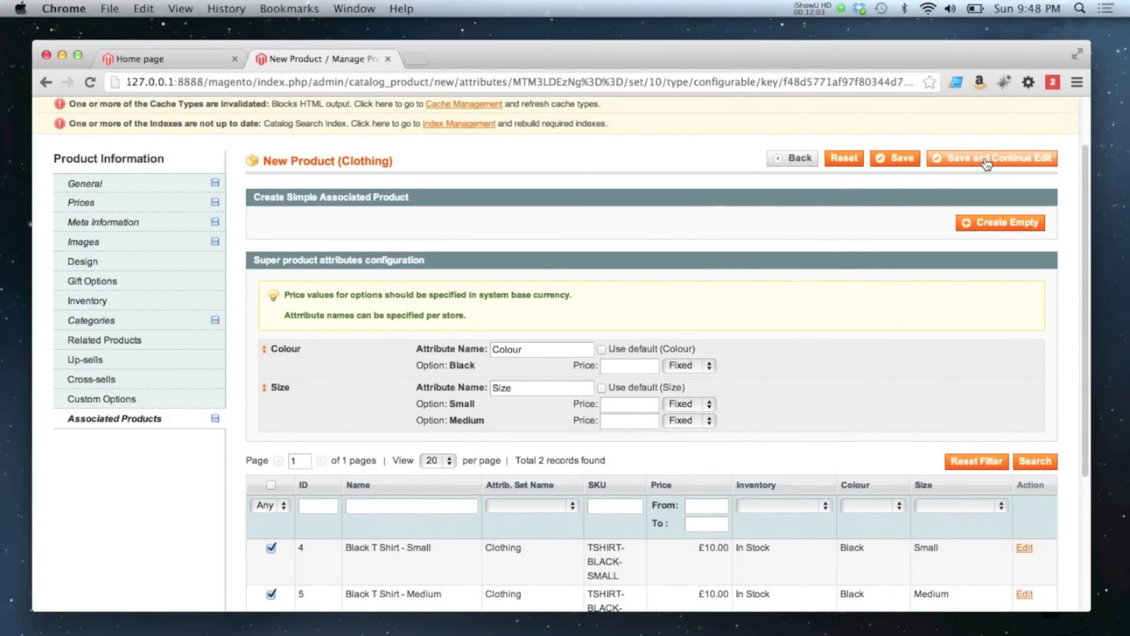
{"action": "left_click", "coordinate": [991, 163]}
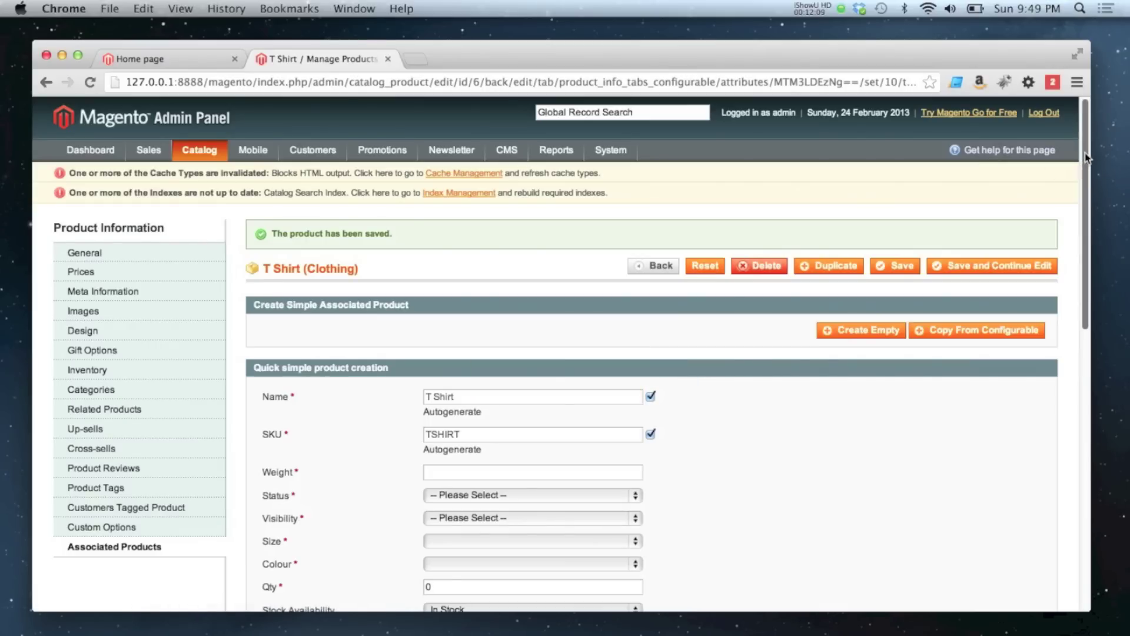
Review the saved associated products, then reload the storefront and check its T-Shirts category for the product
{"action": "left_click_drag", "start_coordinate": [1087, 155], "coordinate": [1079, 370]}
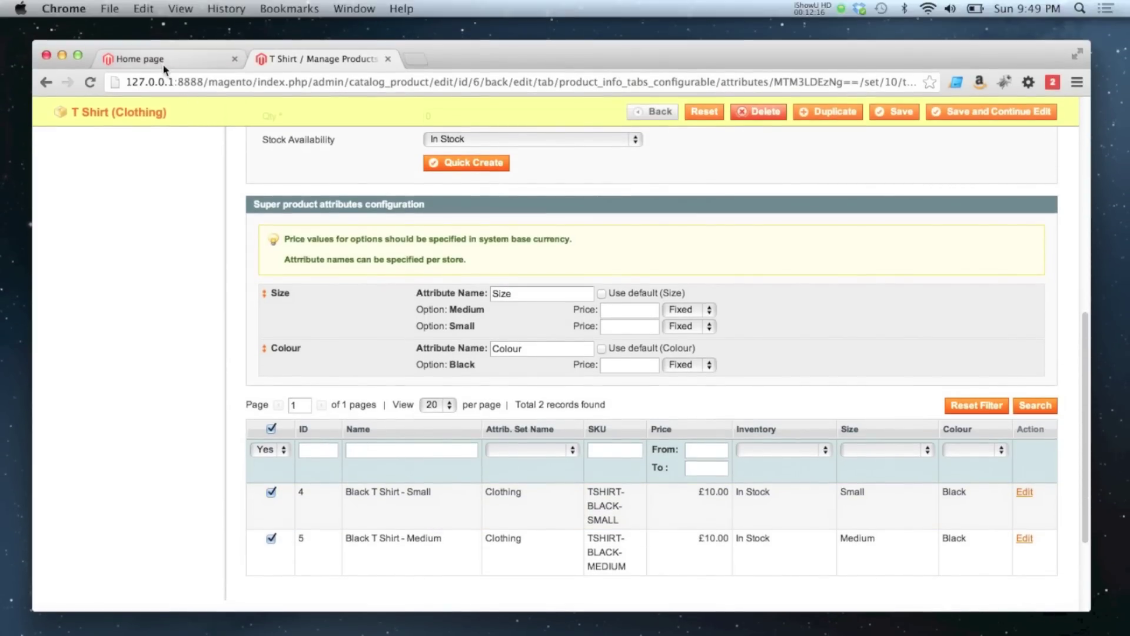
{"action": "left_click", "coordinate": [163, 62]}
{"action": "key", "text": "super+r"}
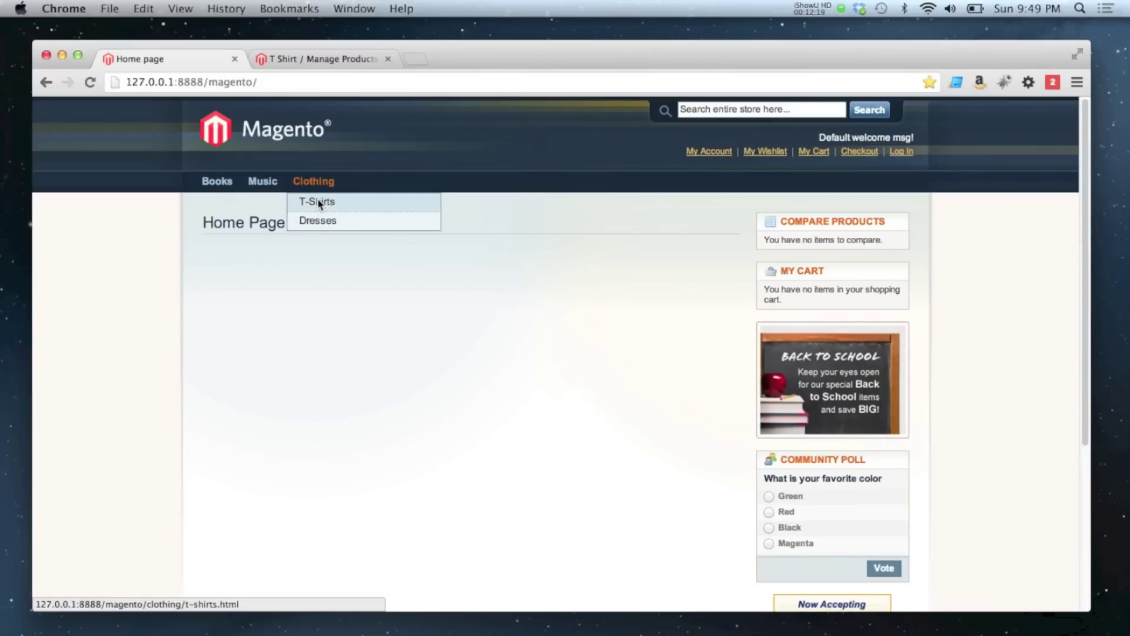
{"action": "left_click", "coordinate": [314, 202]}
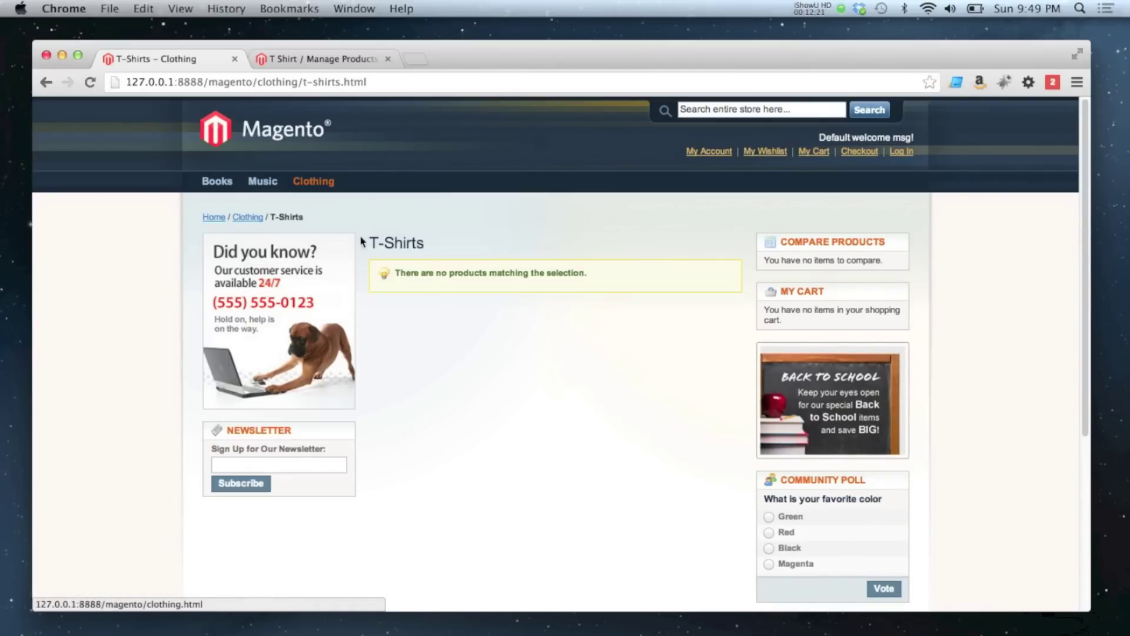
Set the T Shirt product's stock availability to In Stock in the admin and save it, keeping it open for editing
{"action": "left_click", "coordinate": [330, 58]}
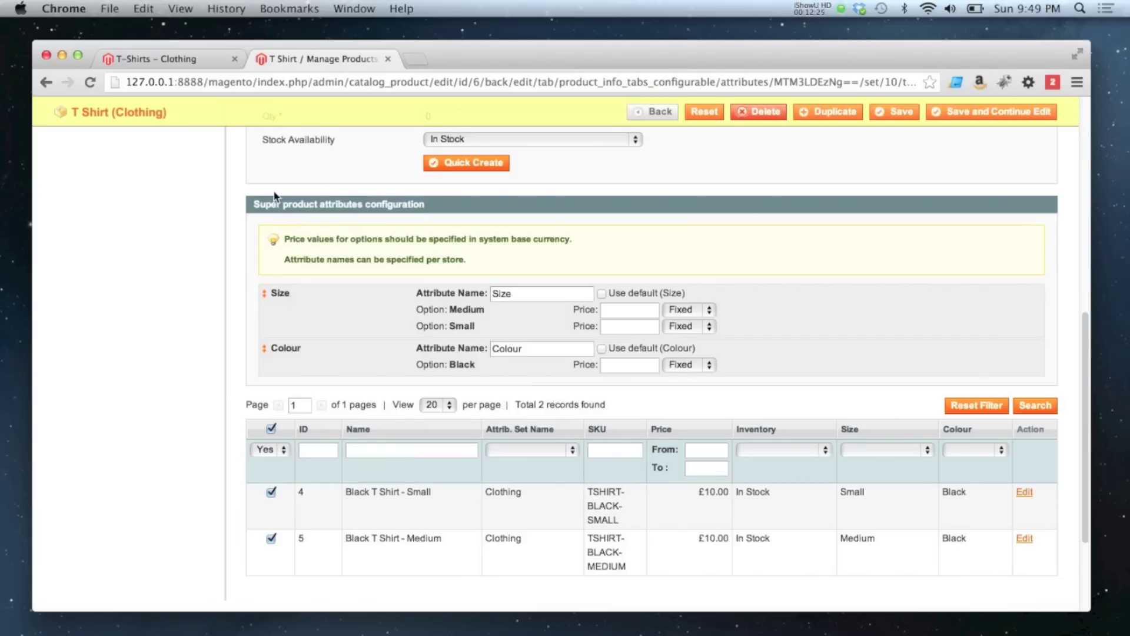
{"action": "scroll", "coordinate": [275, 196], "scroll_direction": "up", "scroll_amount": 10}
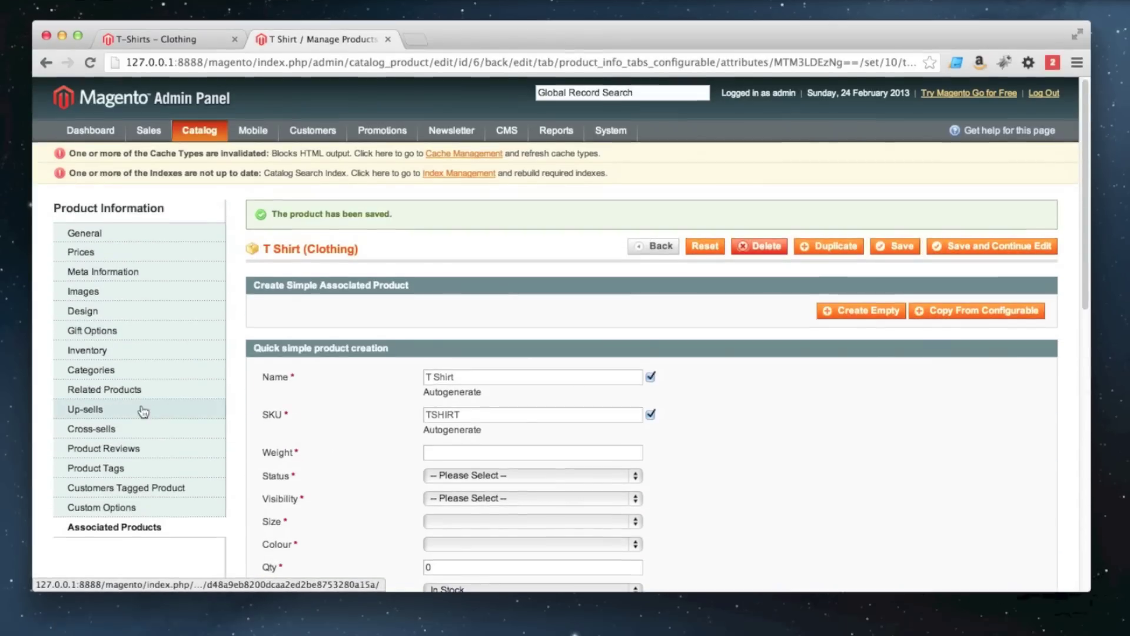
{"action": "left_click", "coordinate": [139, 352]}
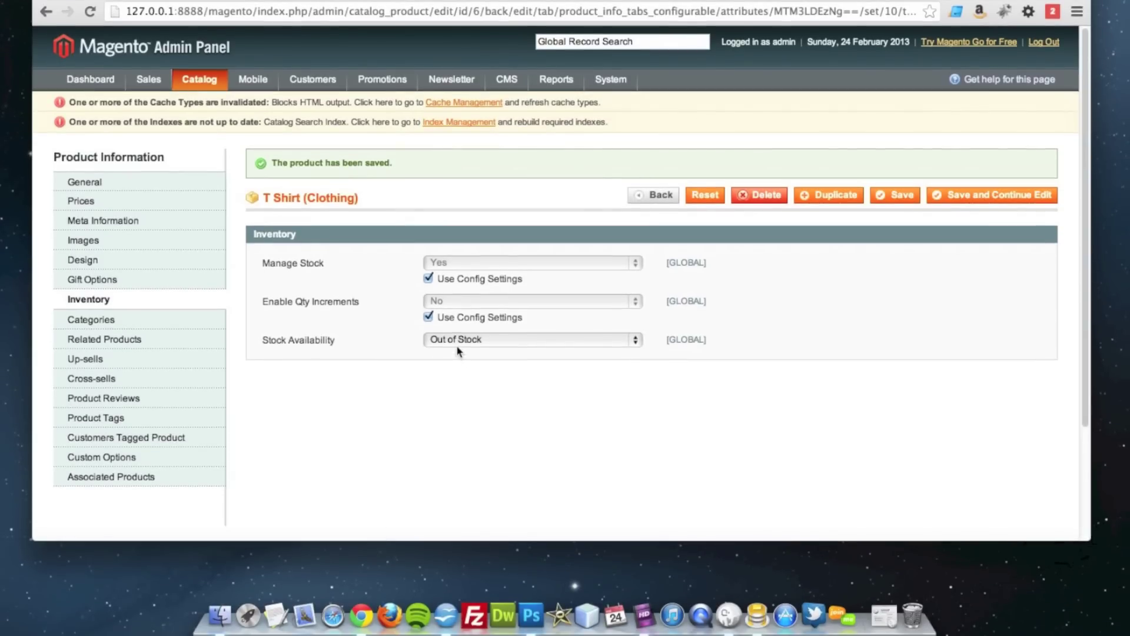
{"action": "left_click", "coordinate": [457, 342]}
{"action": "left_click", "coordinate": [457, 323]}
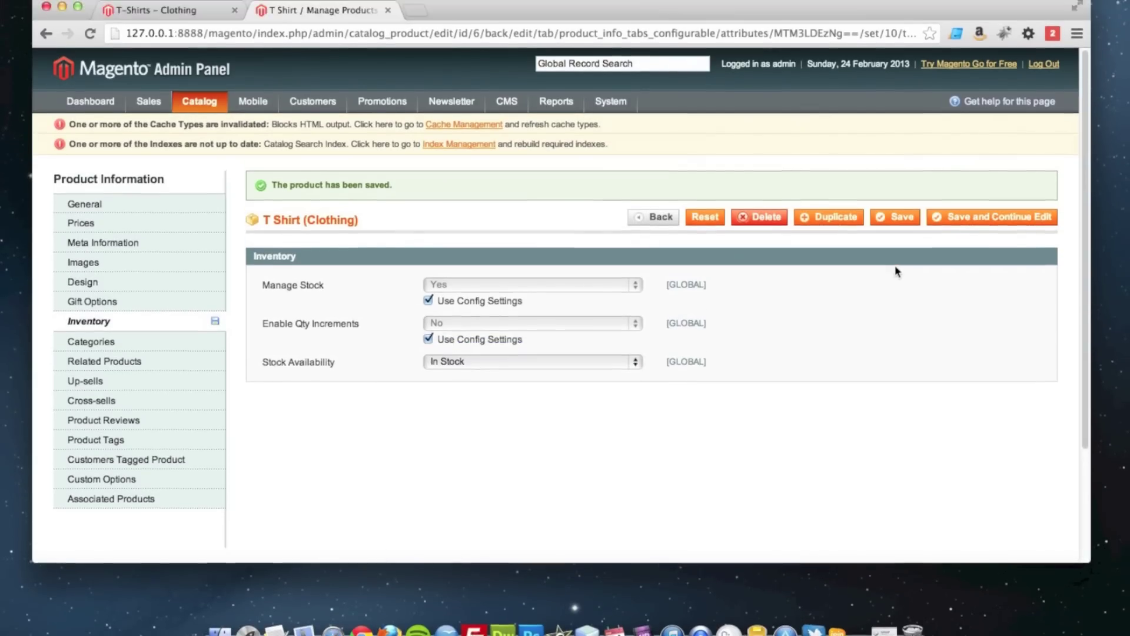
{"action": "left_click", "coordinate": [959, 217]}
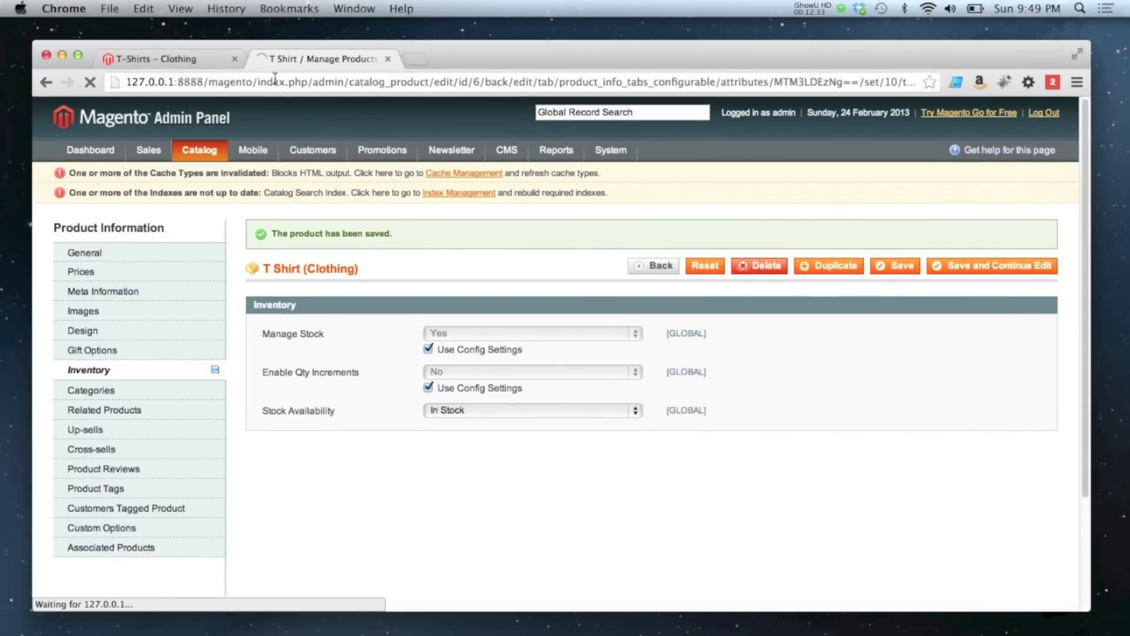
Reload the storefront's T-Shirts category and open the T Shirt product page
{"action": "left_click", "coordinate": [183, 58]}
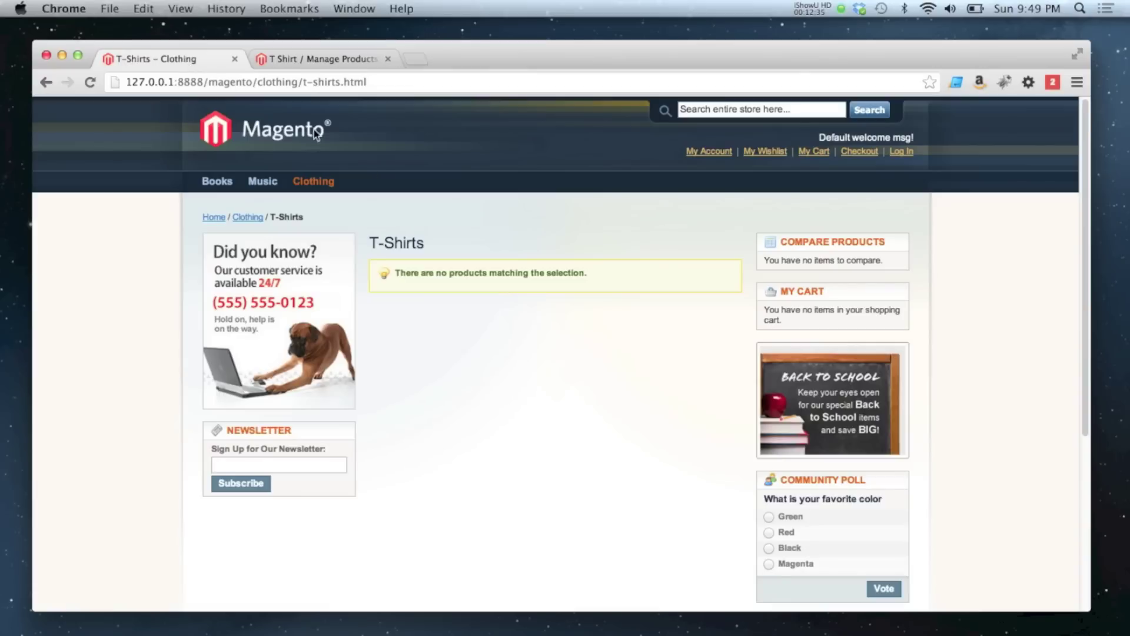
{"action": "key", "text": "super+r"}
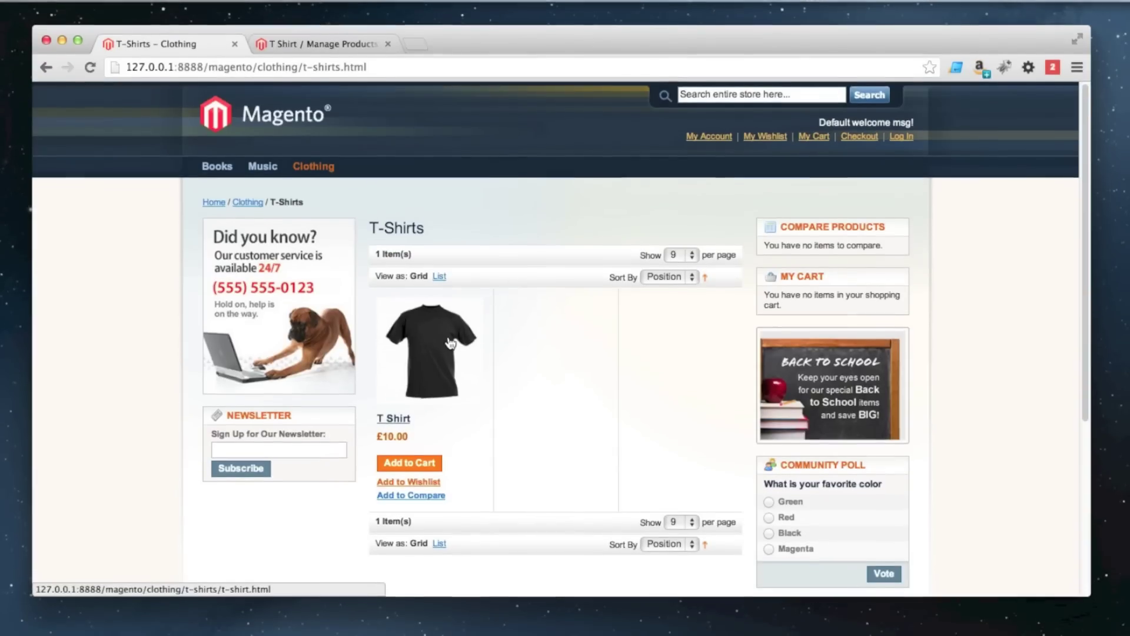
{"action": "left_click", "coordinate": [451, 343]}
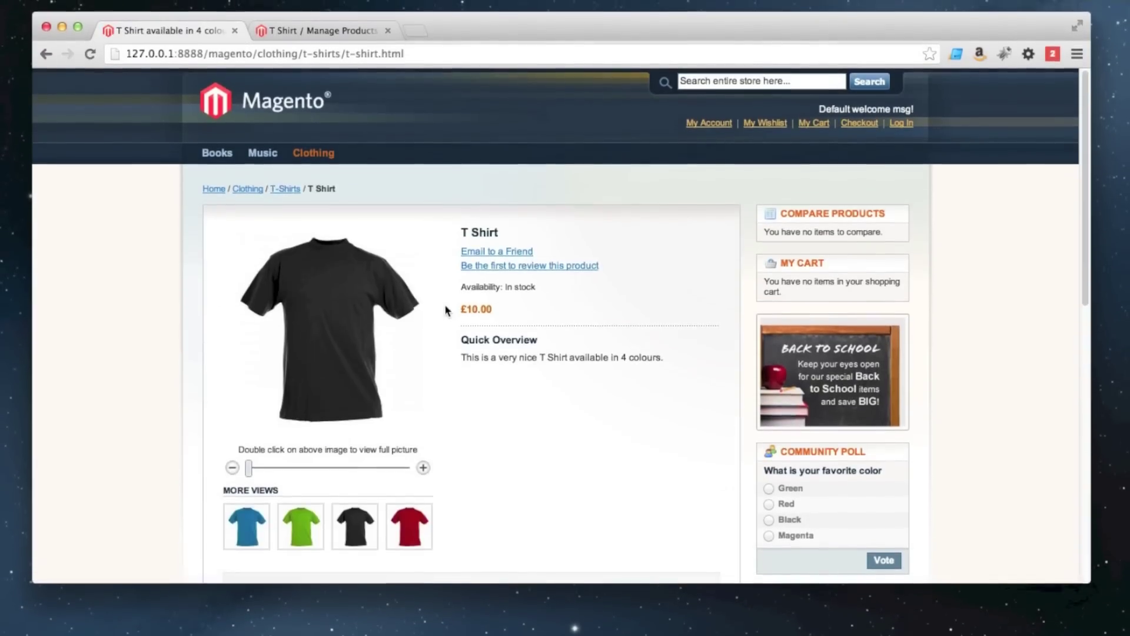
Choose size Medium on the storefront product page and check which colour options it offers
{"action": "scroll", "coordinate": [446, 310], "scroll_direction": "down", "scroll_amount": 5}
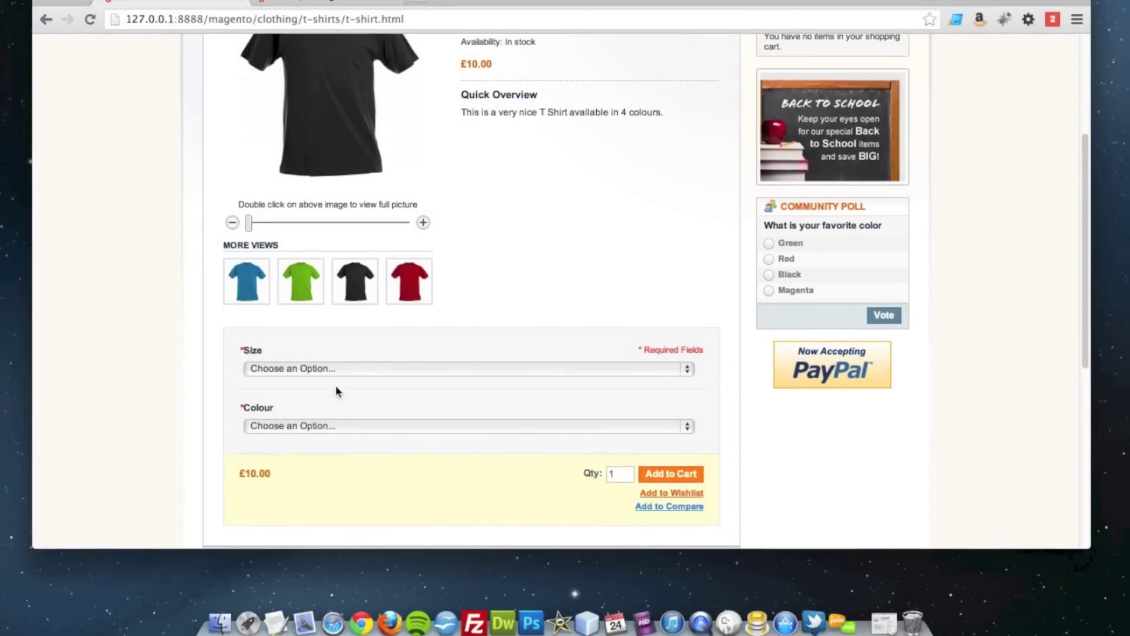
{"action": "left_click", "coordinate": [330, 424]}
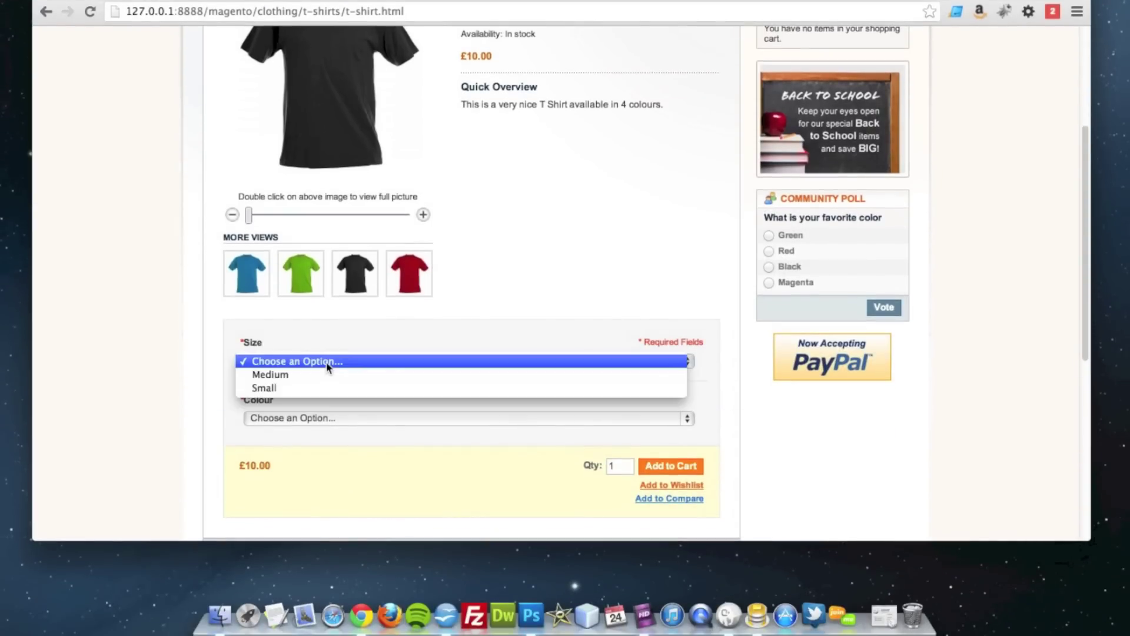
{"action": "left_click", "coordinate": [298, 378]}
{"action": "left_click", "coordinate": [298, 419]}
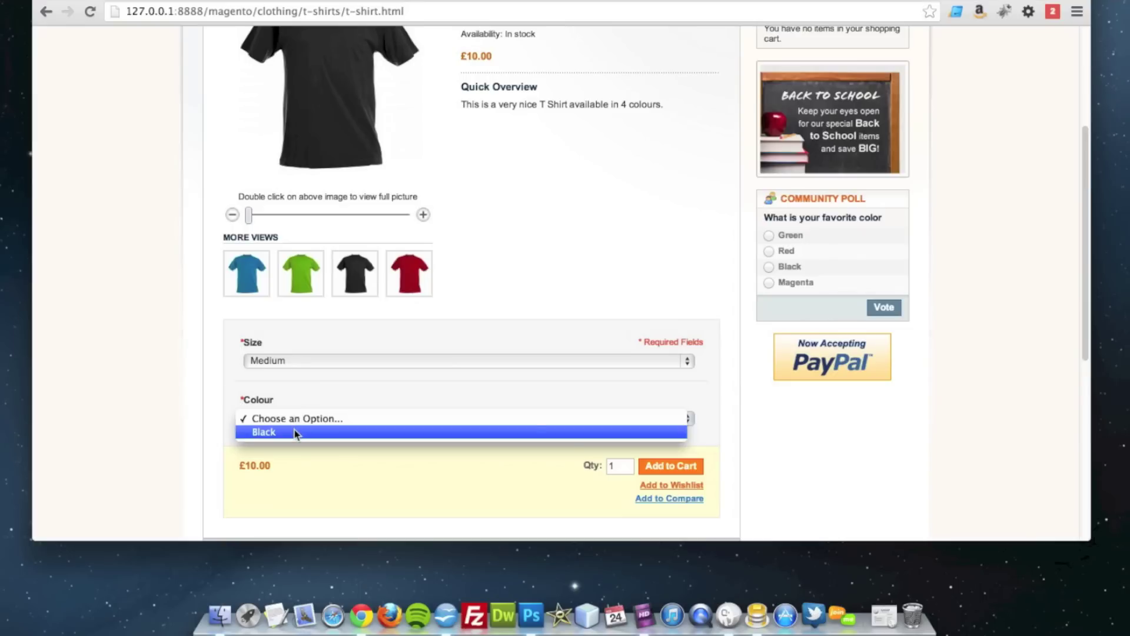
{"action": "left_click", "coordinate": [305, 406]}
{"action": "scroll", "coordinate": [341, 416], "scroll_direction": "up", "scroll_amount": 5}
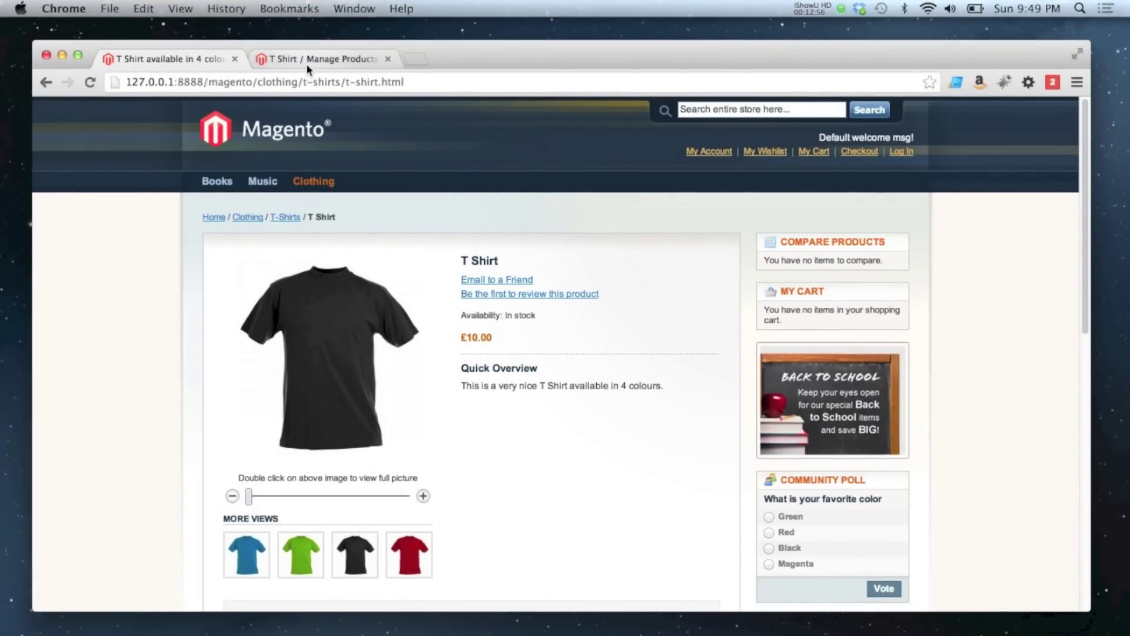
Turn off automatic name and SKU generation for quick simple product creation in the T Shirt's associated products in the admin
{"action": "left_click", "coordinate": [306, 61]}
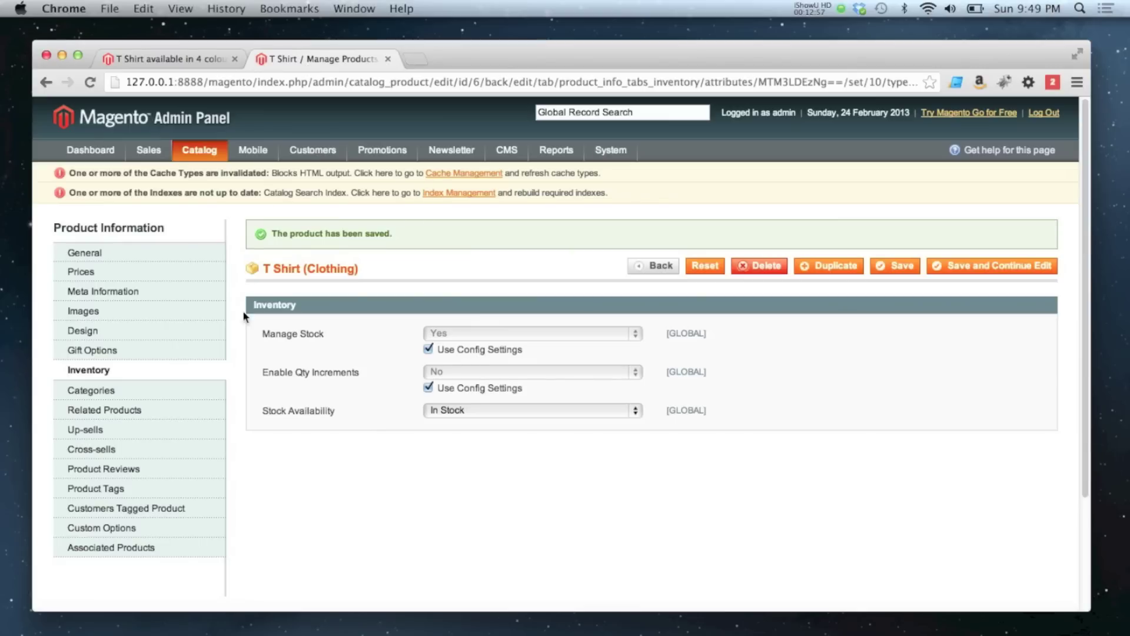
{"action": "left_click", "coordinate": [150, 547]}
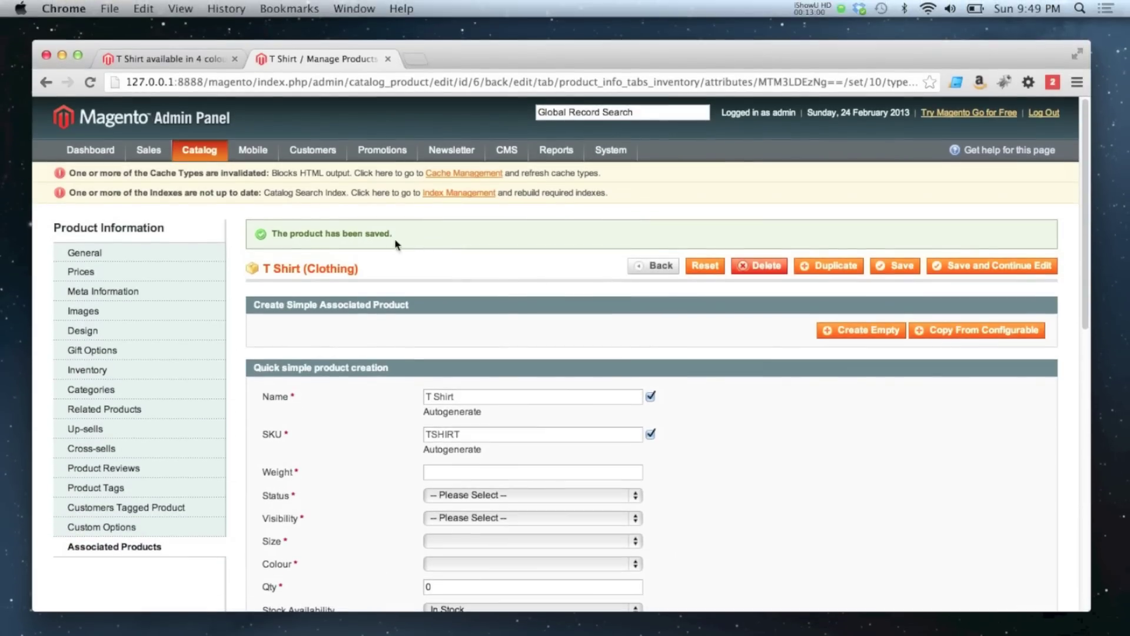
{"action": "scroll", "coordinate": [453, 306], "scroll_direction": "down", "scroll_amount": 1}
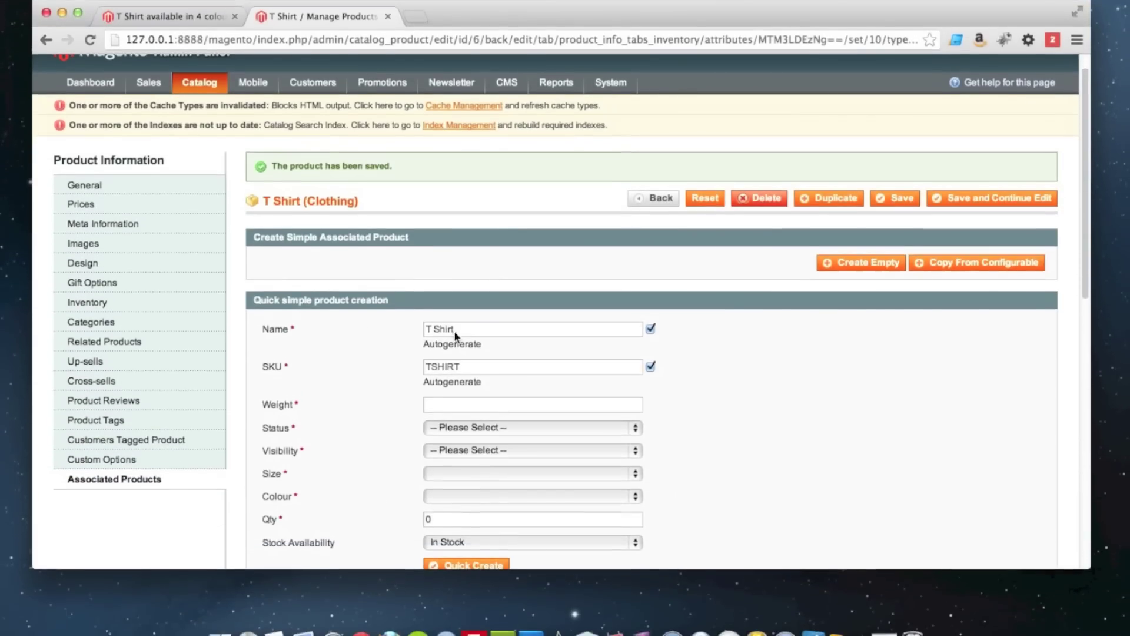
{"action": "scroll", "coordinate": [727, 336], "scroll_direction": "down", "scroll_amount": 1}
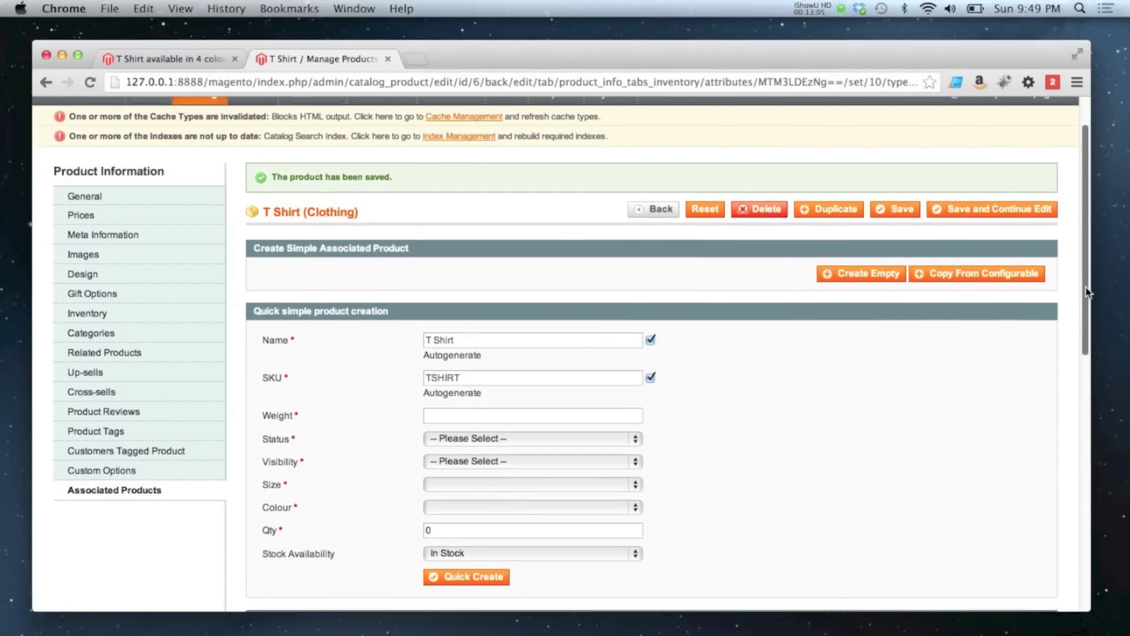
{"action": "scroll", "coordinate": [1088, 293], "scroll_direction": "down", "scroll_amount": 3}
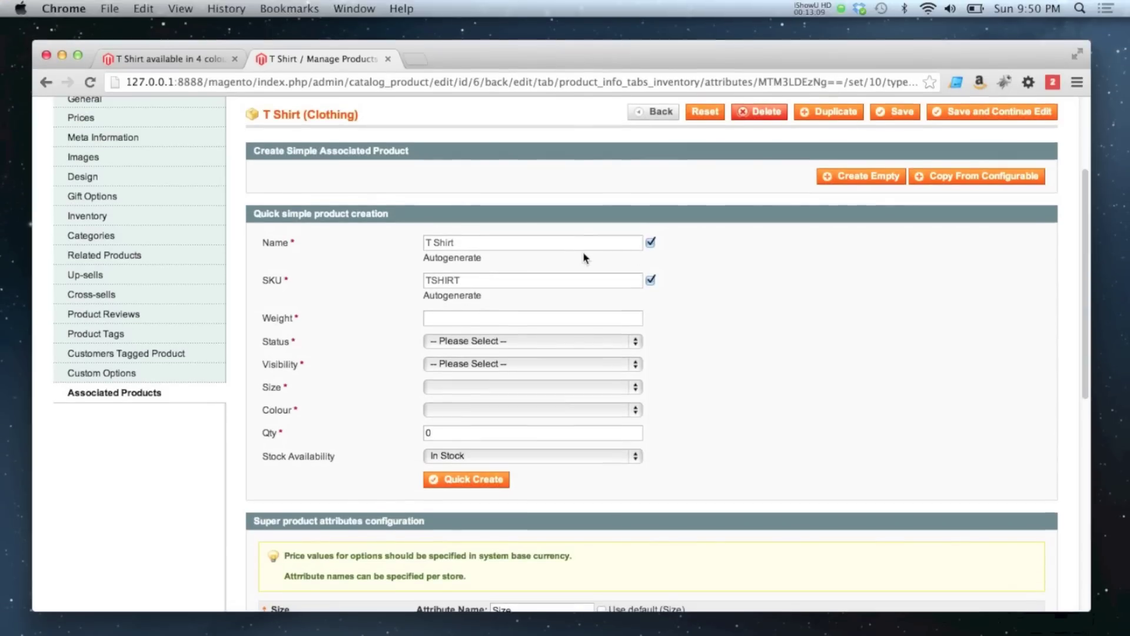
{"action": "scroll", "coordinate": [586, 183], "scroll_direction": "down", "scroll_amount": 1}
{"action": "left_click", "coordinate": [650, 217]}
{"action": "left_click", "coordinate": [651, 255]}
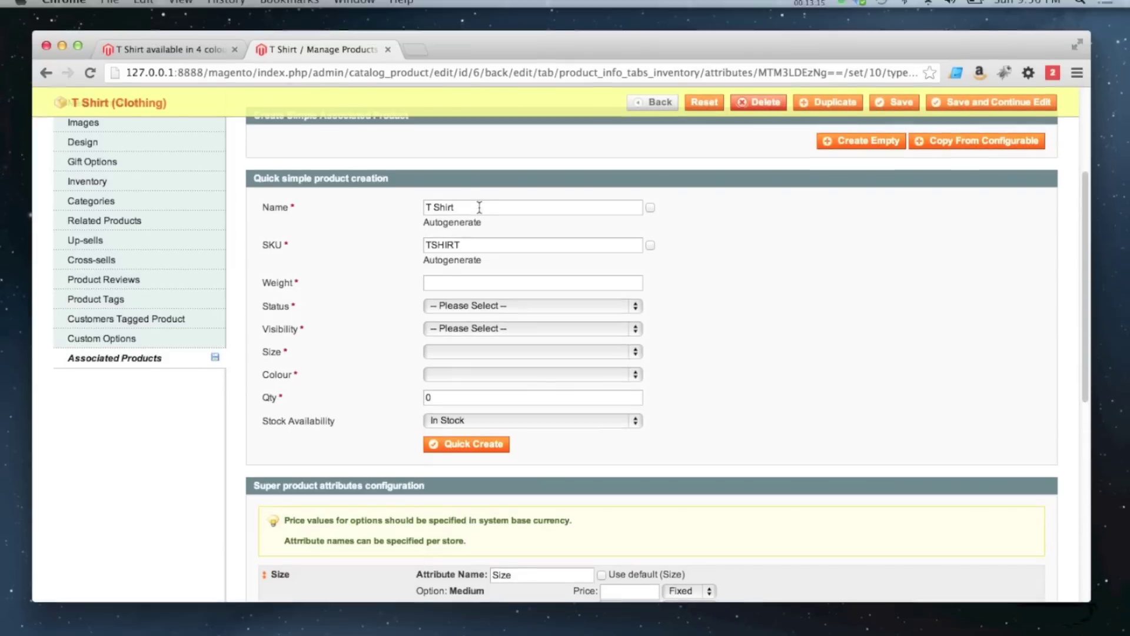
Fill in the quick simple product as Red T Shirt - Small, SKU TSHIRT-RED-SMALL, weight 0, status Enabled, visibility Not Visible Individually
{"action": "left_click", "coordinate": [479, 208]}
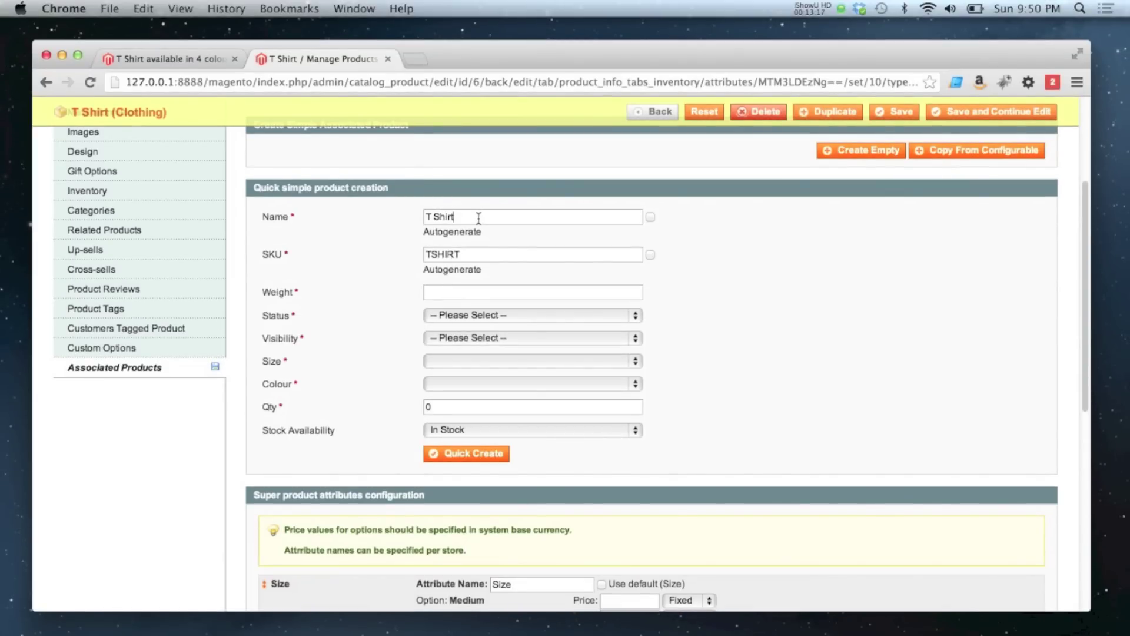
{"action": "type", "text": "ed"}
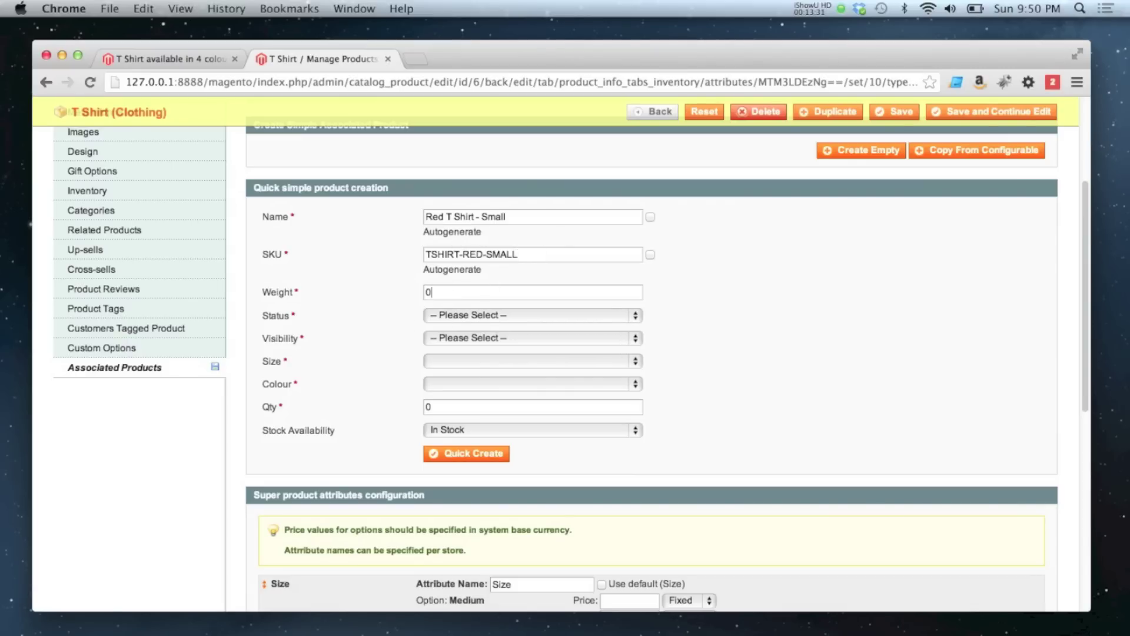
{"action": "left_click", "coordinate": [453, 316]}
{"action": "left_click", "coordinate": [442, 326]}
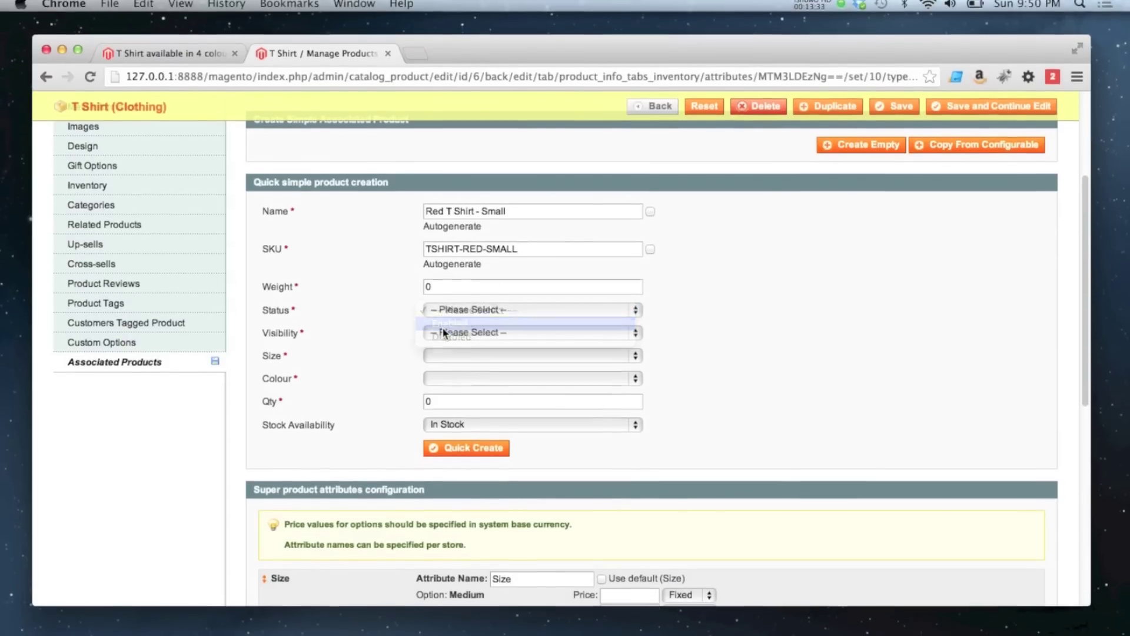
{"action": "left_click", "coordinate": [445, 338]}
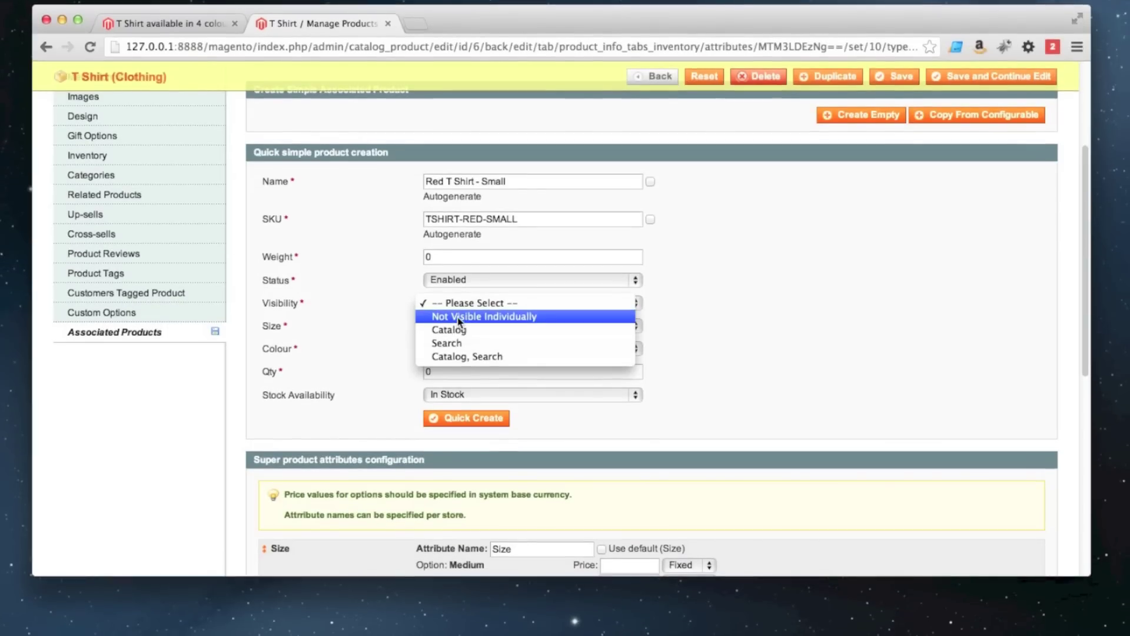
{"action": "left_click", "coordinate": [444, 318]}
Set the quick simple product's size to Small, colour to Red and quantity to 9999, and quick-create it
{"action": "left_click", "coordinate": [438, 324]}
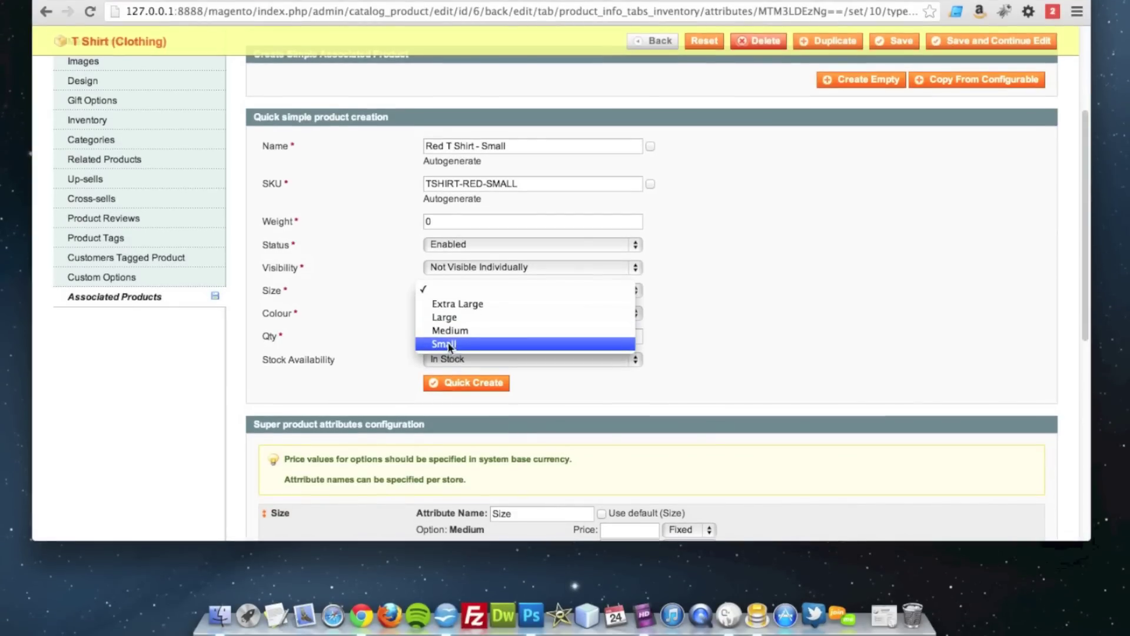
{"action": "left_click", "coordinate": [449, 344]}
{"action": "left_click", "coordinate": [440, 315]}
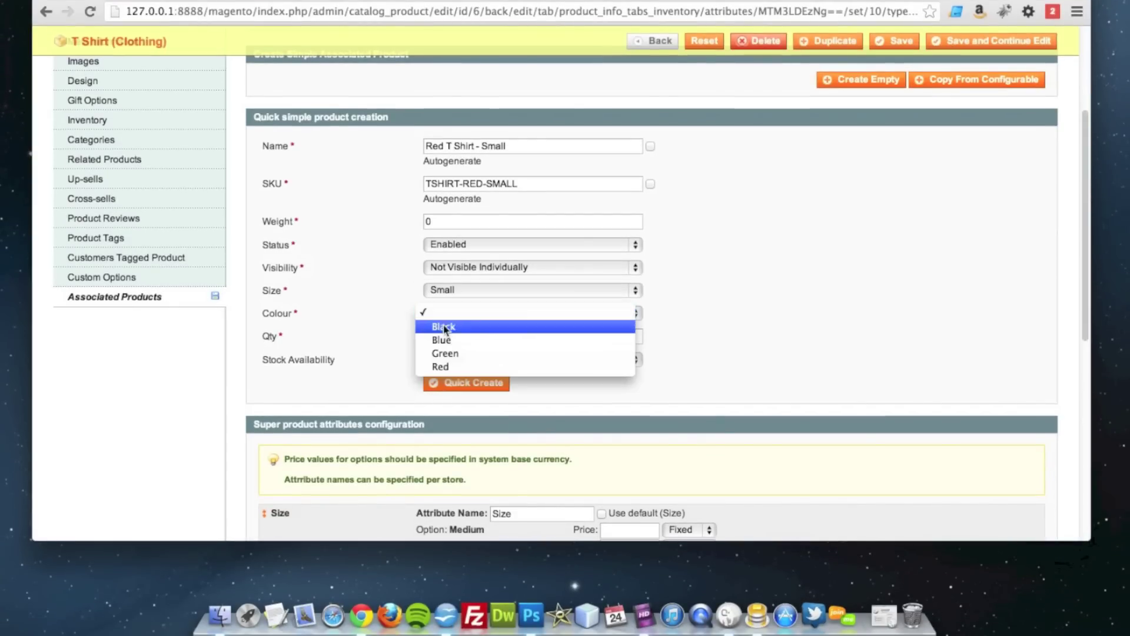
{"action": "left_click", "coordinate": [451, 365]}
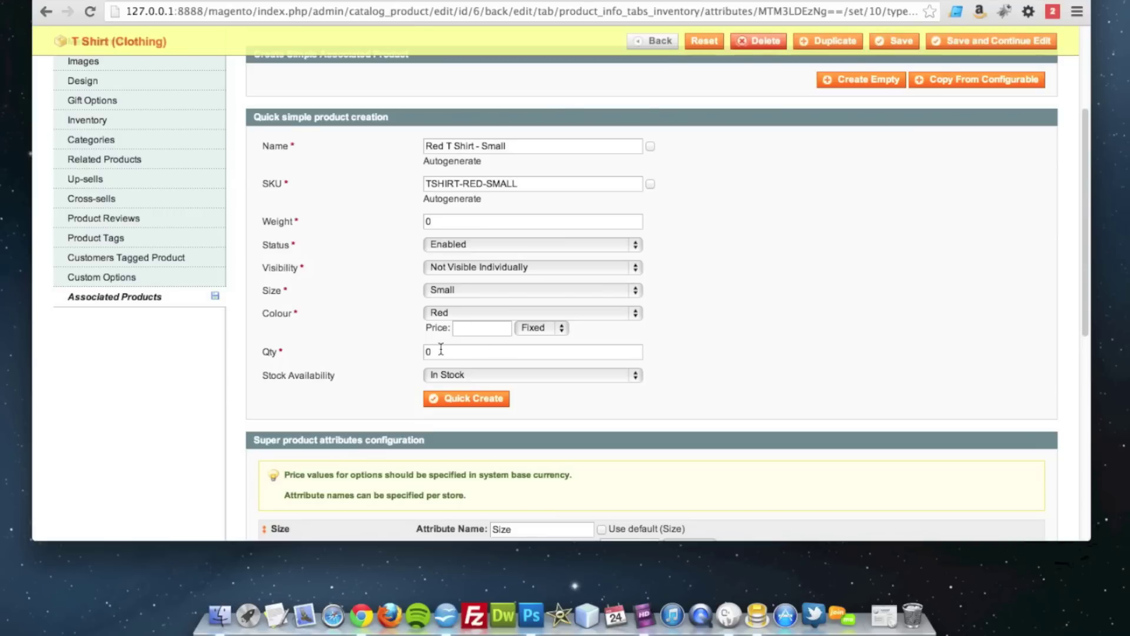
{"action": "left_click", "coordinate": [577, 347]}
{"action": "key", "text": "BackSpace"}
{"action": "type", "text": "999"}
{"action": "left_click", "coordinate": [499, 399]}
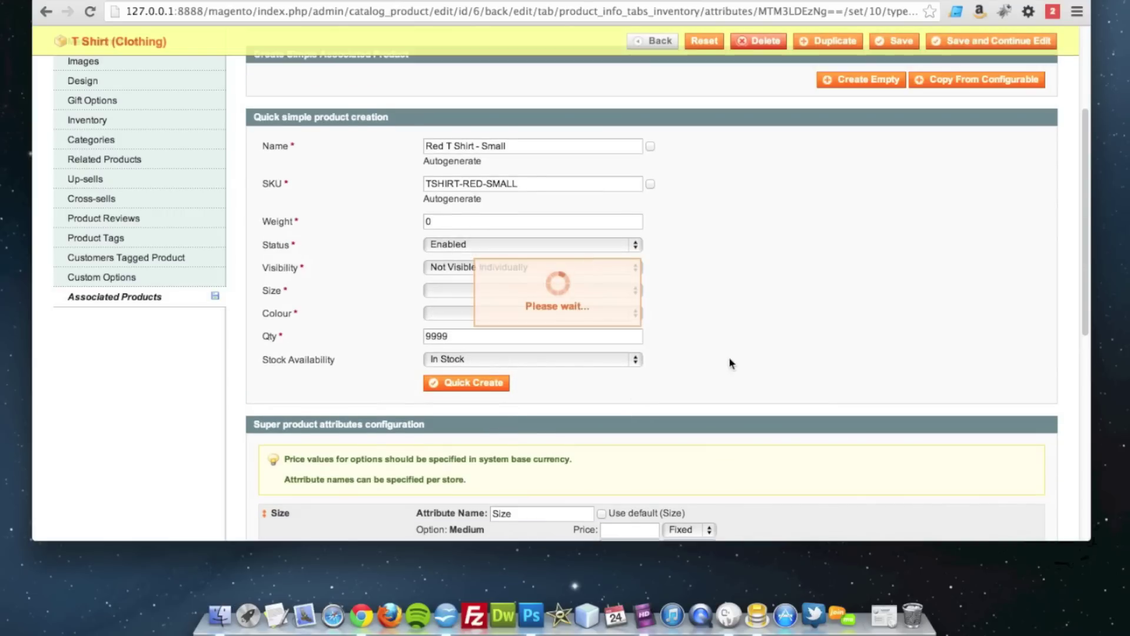
{"action": "scroll", "coordinate": [730, 354], "scroll_direction": "down", "scroll_amount": 6}
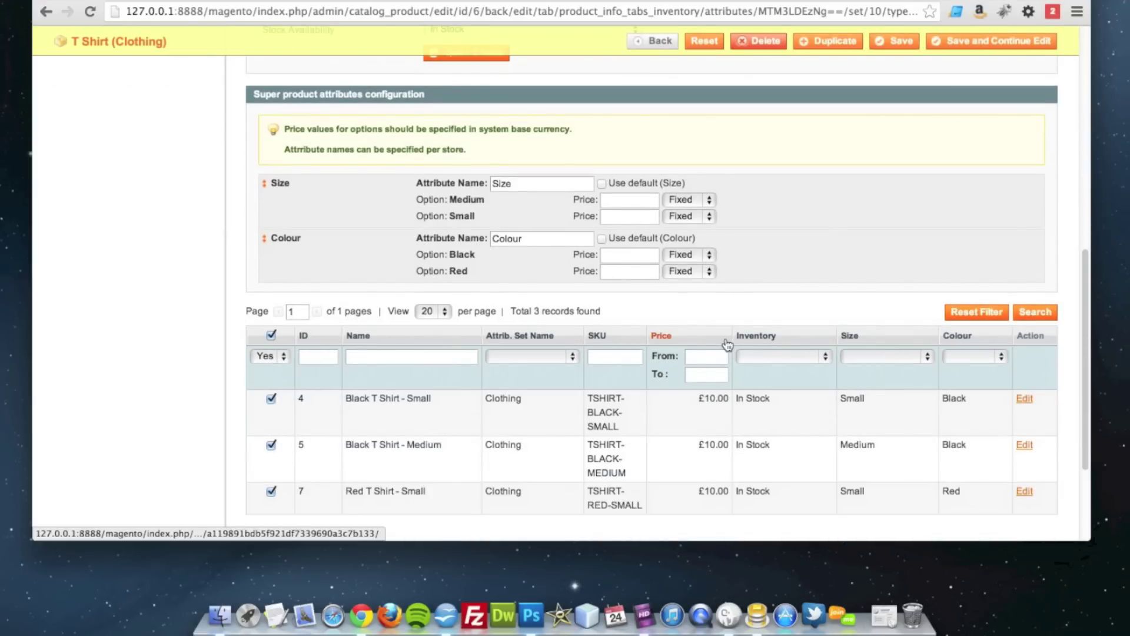
{"action": "scroll", "coordinate": [730, 349], "scroll_direction": "up", "scroll_amount": 5}
{"action": "scroll", "coordinate": [704, 304], "scroll_direction": "up", "scroll_amount": 1}
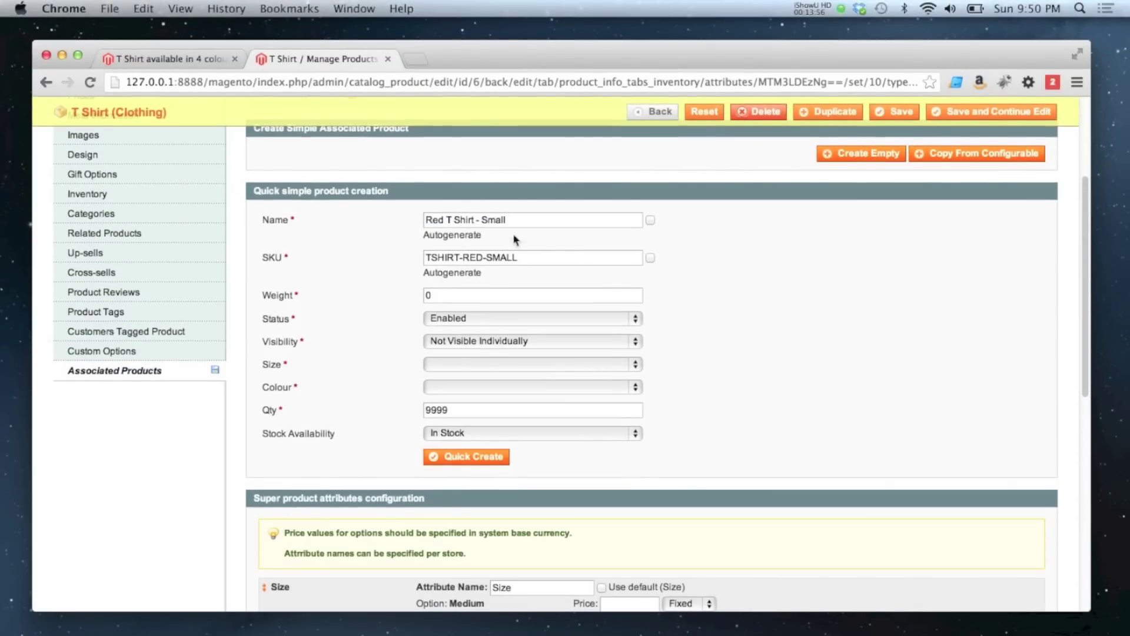
Quick-create a Red T Shirt - Medium variant with SKU TSHIRT-RED-MEDIUM, size Medium and colour Red
{"action": "scroll", "coordinate": [589, 334], "scroll_direction": "down", "scroll_amount": 7}
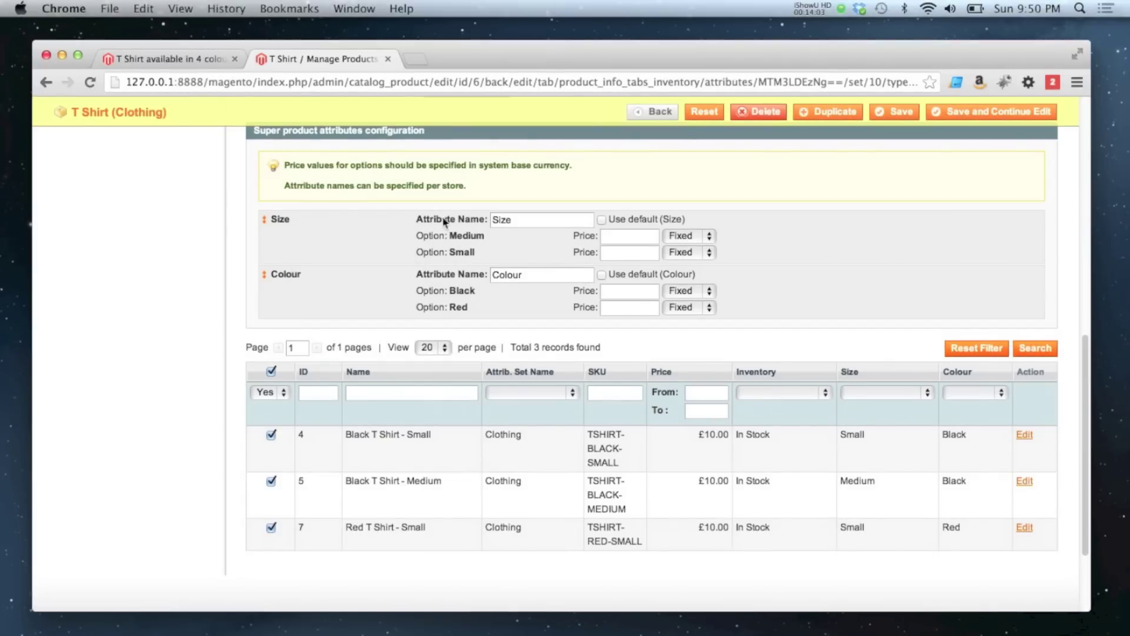
{"action": "scroll", "coordinate": [500, 309], "scroll_direction": "up", "scroll_amount": 10}
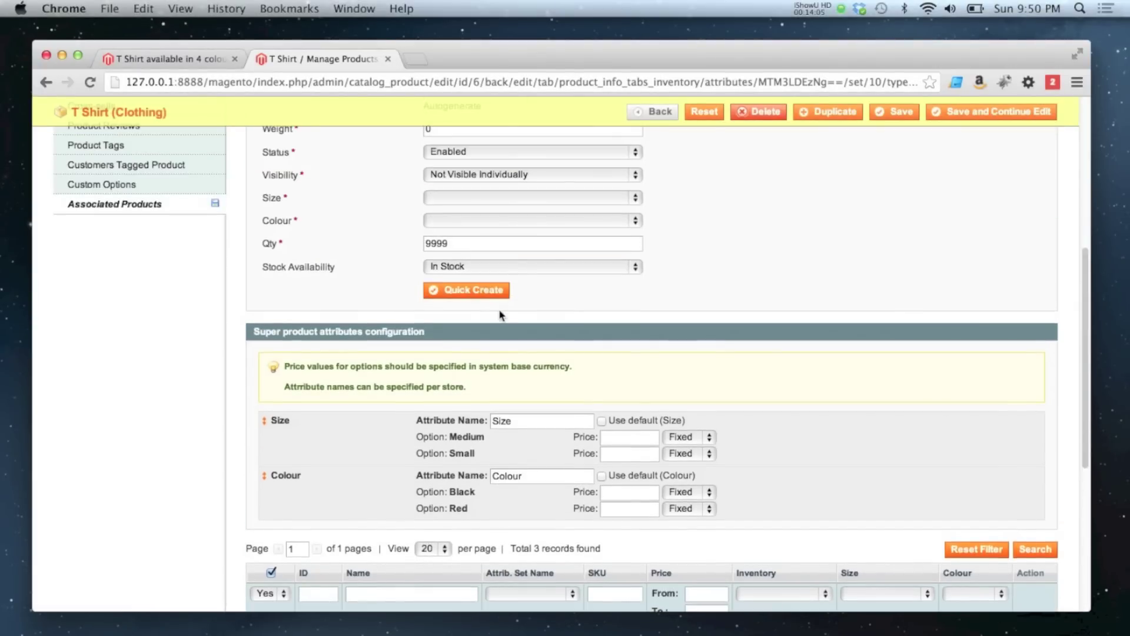
{"action": "scroll", "coordinate": [469, 338], "scroll_direction": "up", "scroll_amount": 1}
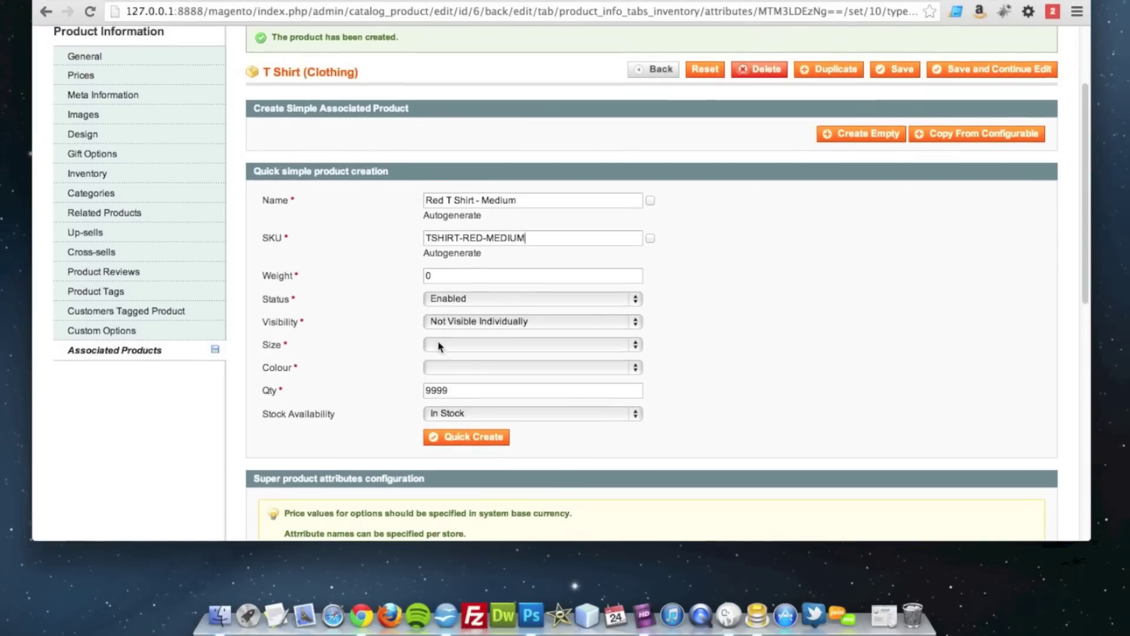
{"action": "left_click", "coordinate": [446, 415]}
{"action": "left_click", "coordinate": [449, 385]}
{"action": "left_click", "coordinate": [442, 367]}
{"action": "left_click", "coordinate": [455, 417]}
{"action": "left_click", "coordinate": [463, 441]}
{"action": "scroll", "coordinate": [450, 414], "scroll_direction": "down", "scroll_amount": 10}
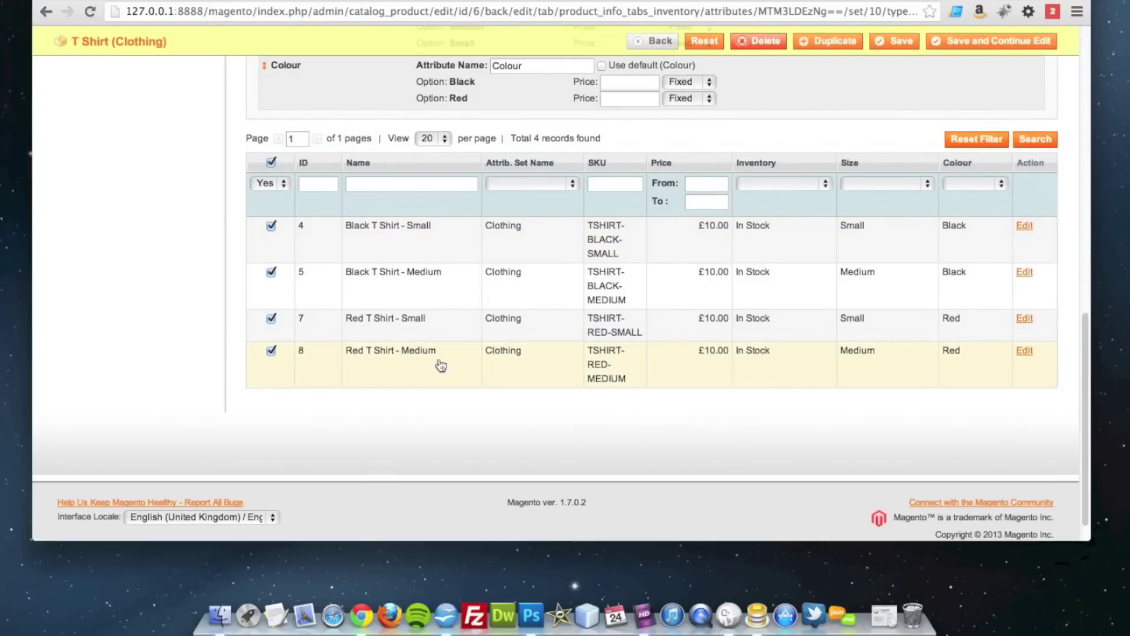
Change the quick simple product's name to Red T Shirt - Large and its SKU to TSHIRT-RED-LARGE
{"action": "scroll", "coordinate": [441, 365], "scroll_direction": "up", "scroll_amount": 10}
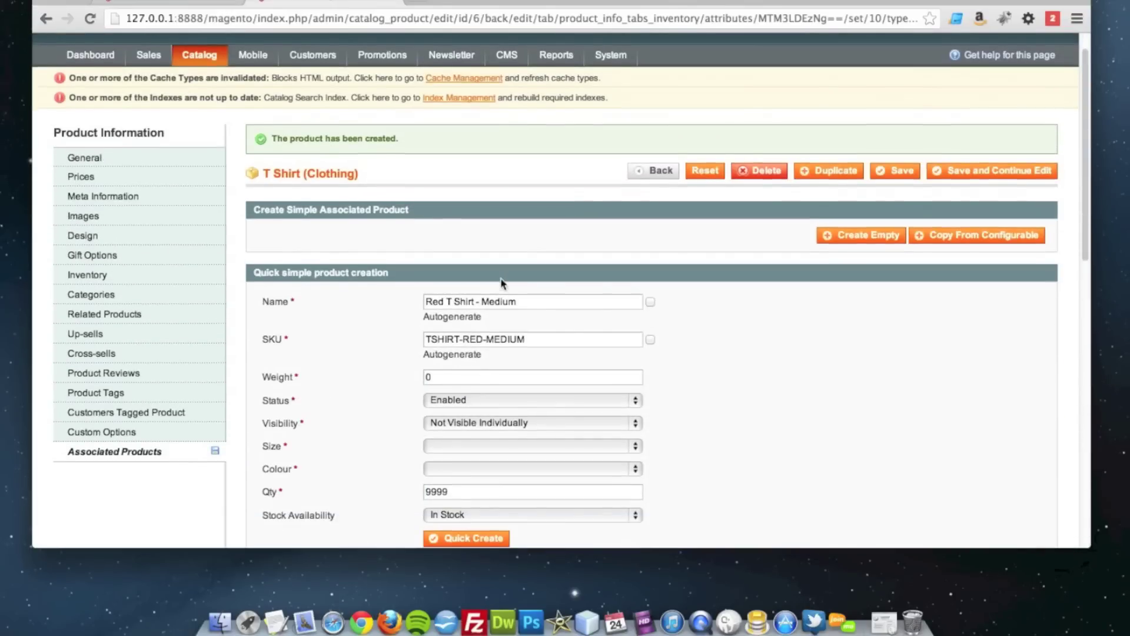
{"action": "double_click", "coordinate": [499, 301]}
{"action": "type", "text": "L"}
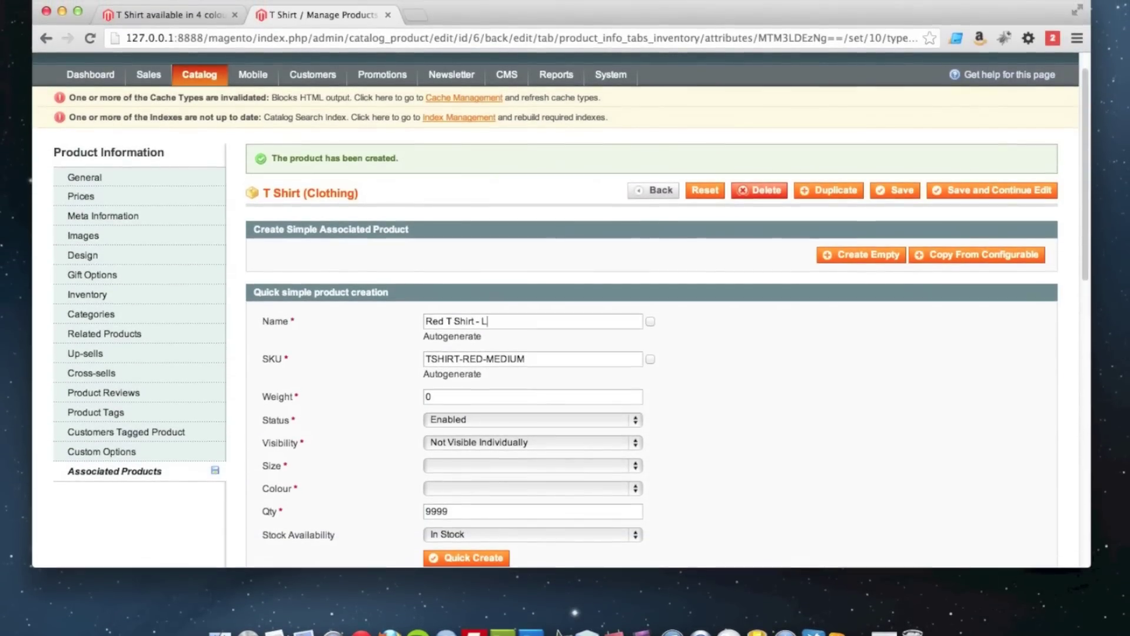
{"action": "scroll", "coordinate": [512, 356], "scroll_direction": "down", "scroll_amount": 2}
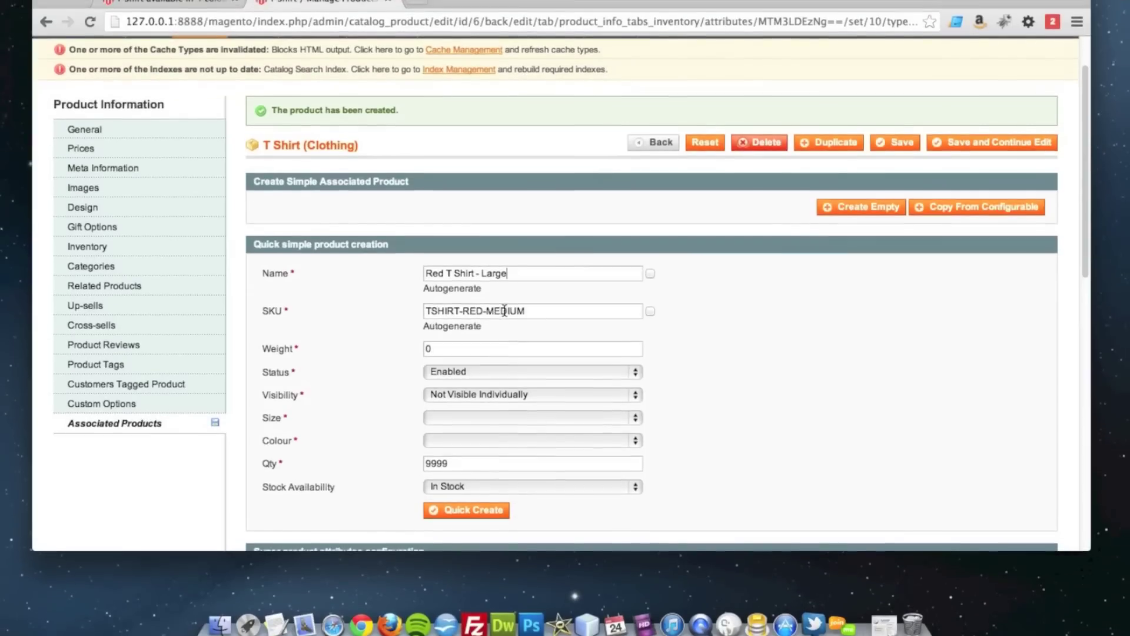
{"action": "double_click", "coordinate": [507, 327]}
{"action": "type", "text": "LARGE"}
{"action": "scroll", "coordinate": [471, 328], "scroll_direction": "down", "scroll_amount": 2}
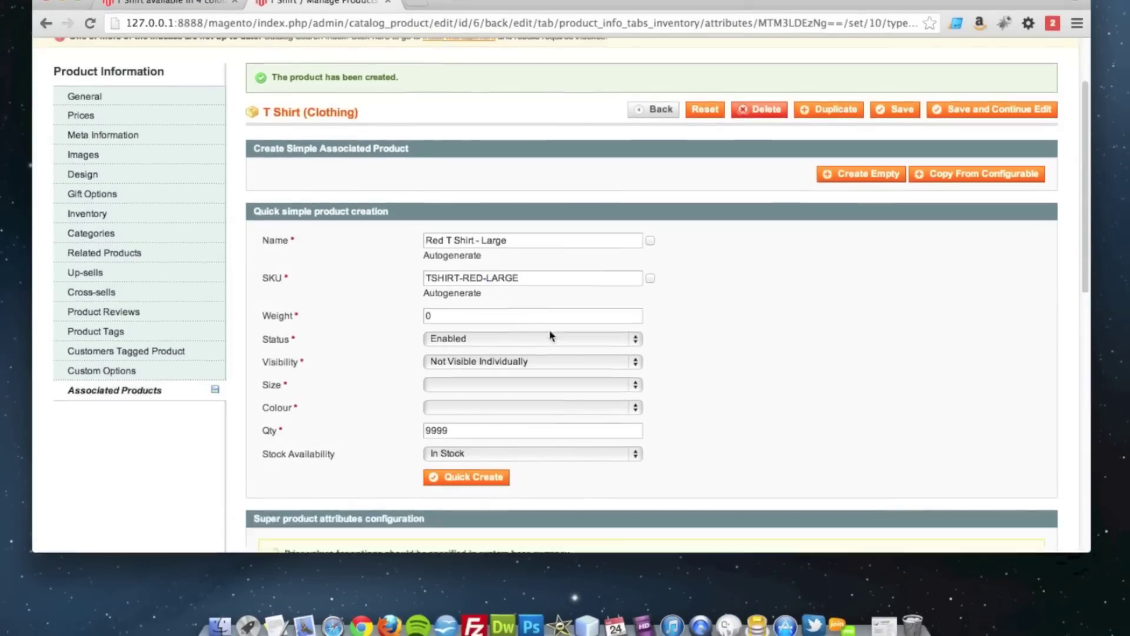
{"action": "scroll", "coordinate": [452, 342], "scroll_direction": "down", "scroll_amount": 5}
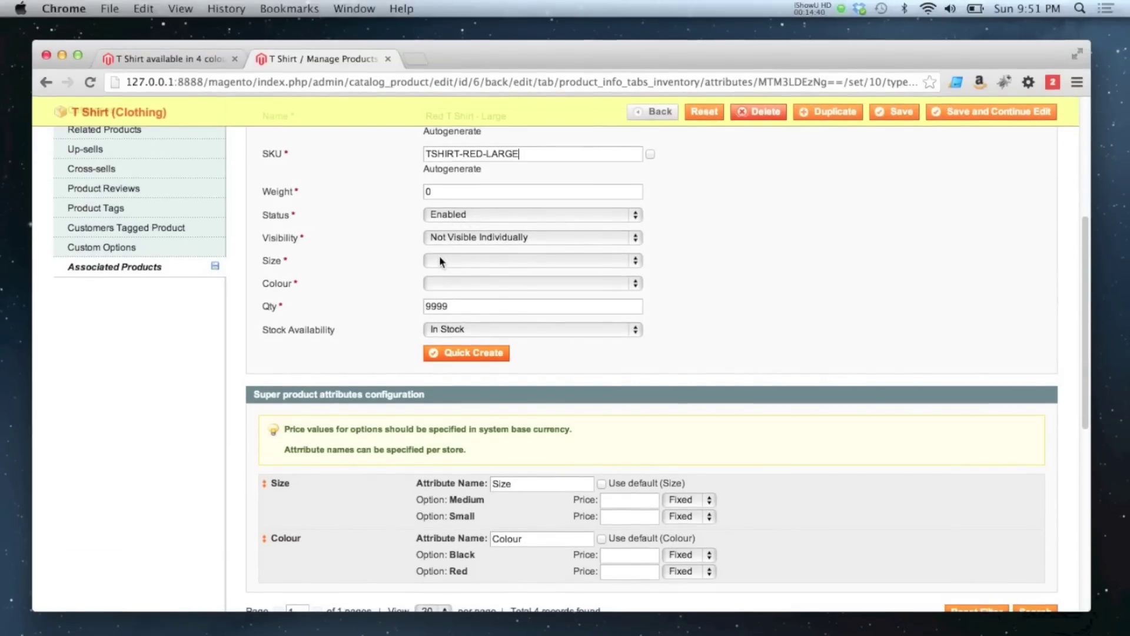
Set the Red T Shirt - Large variant's size to Large and colour to Red, and quick-create it
{"action": "left_click", "coordinate": [440, 261]}
{"action": "left_click", "coordinate": [456, 287]}
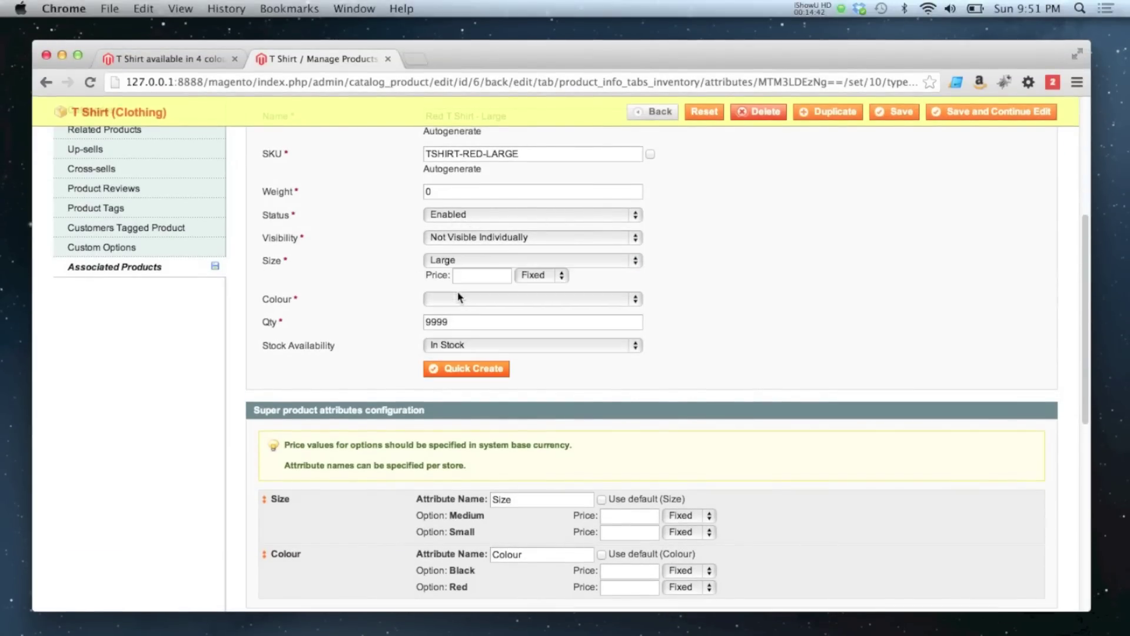
{"action": "left_click", "coordinate": [449, 297]}
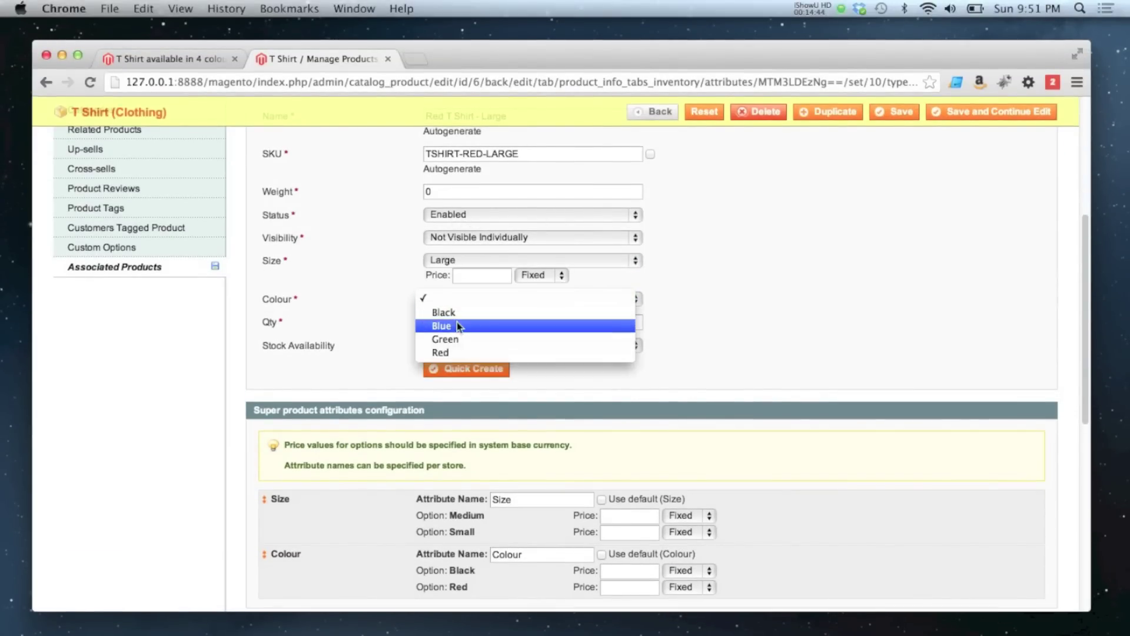
{"action": "left_click", "coordinate": [447, 352]}
{"action": "left_click", "coordinate": [466, 368]}
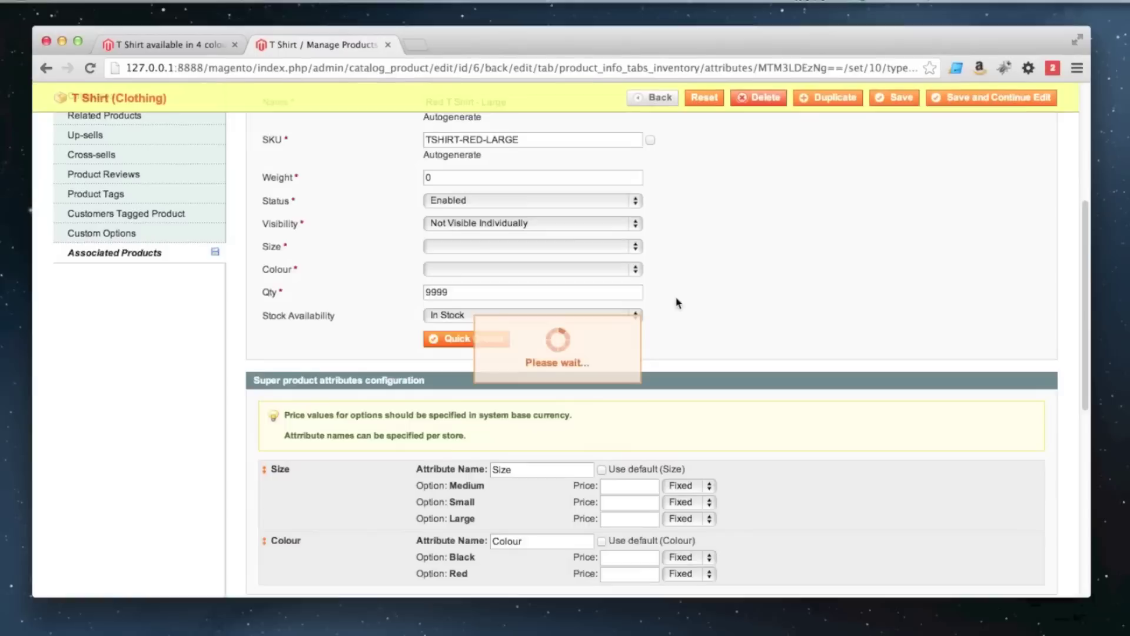
Quick-create a Green T Shirt - Large variant with SKU TSHIRT-GREEN-LARGE, size Large and colour Green
{"action": "scroll", "coordinate": [674, 268], "scroll_direction": "up", "scroll_amount": 5}
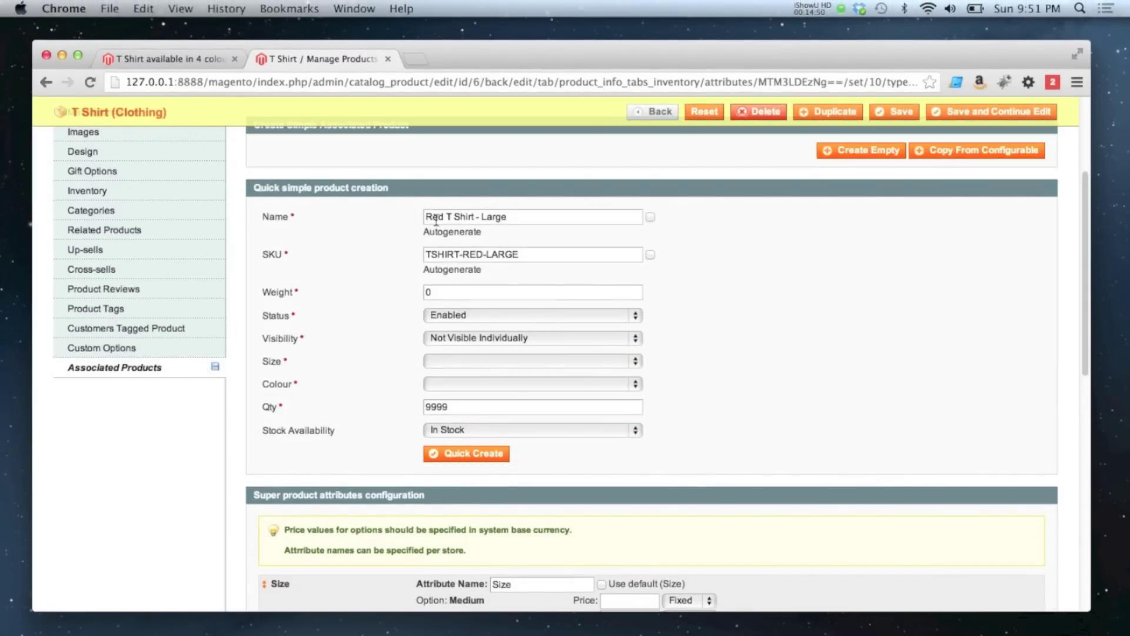
{"action": "type", "text": "GreeG"}
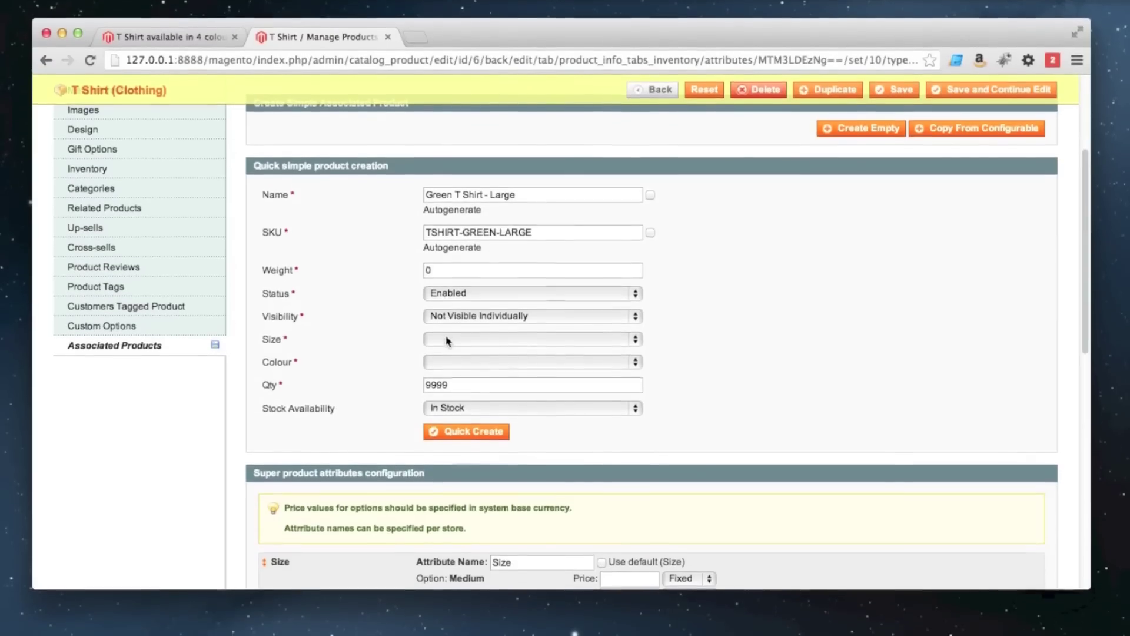
{"action": "left_click", "coordinate": [454, 360]}
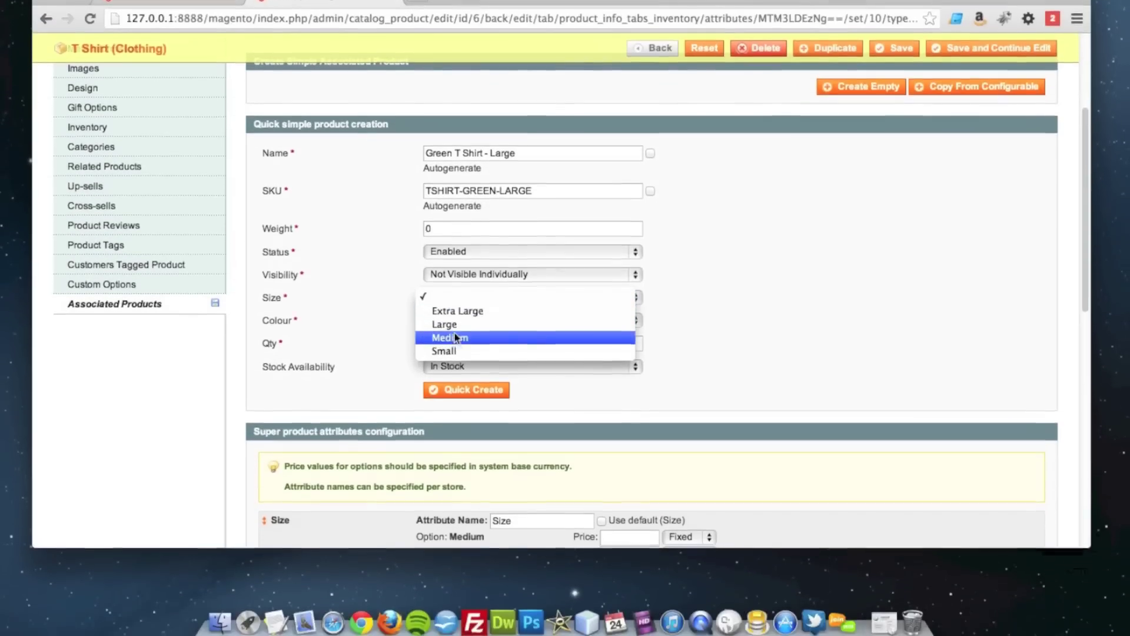
{"action": "left_click", "coordinate": [453, 325]}
{"action": "left_click", "coordinate": [449, 321]}
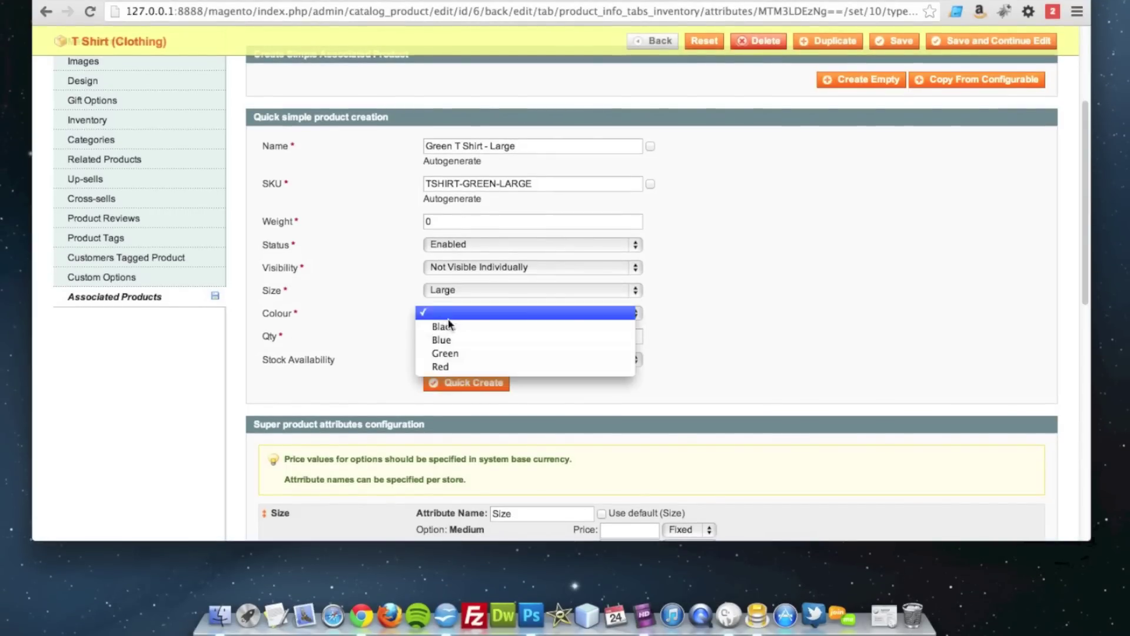
{"action": "left_click", "coordinate": [461, 351]}
{"action": "left_click", "coordinate": [470, 398]}
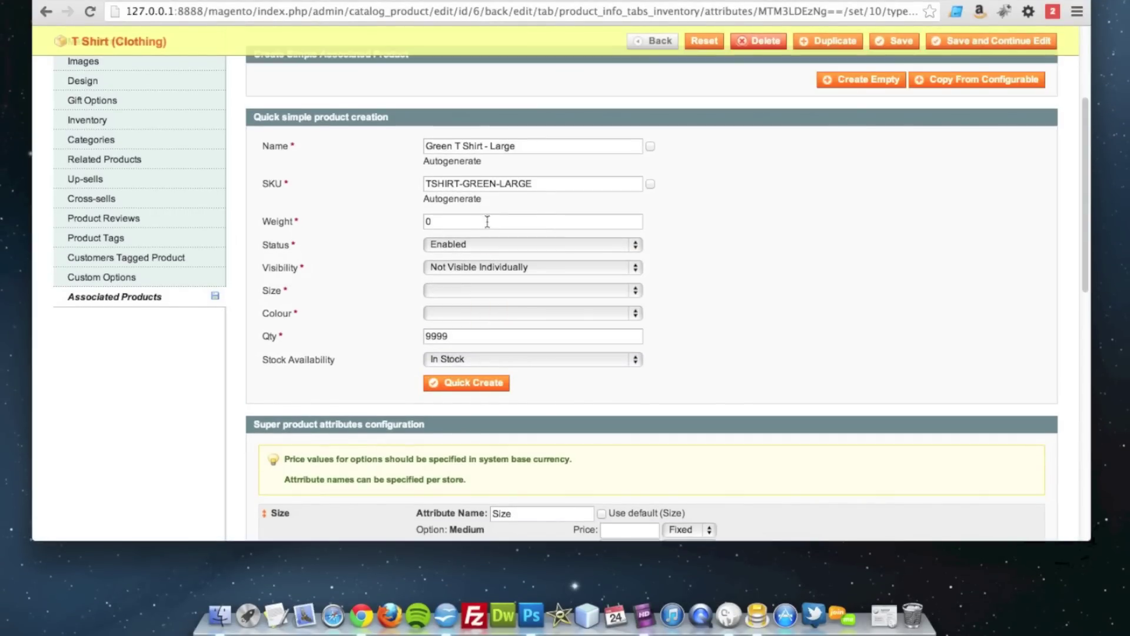
Quick-create a Blue T Shirt - Large variant with SKU TSHIRT-BLUE-LARGE, size Large and colour Blue
{"action": "type", "text": "Blu"}
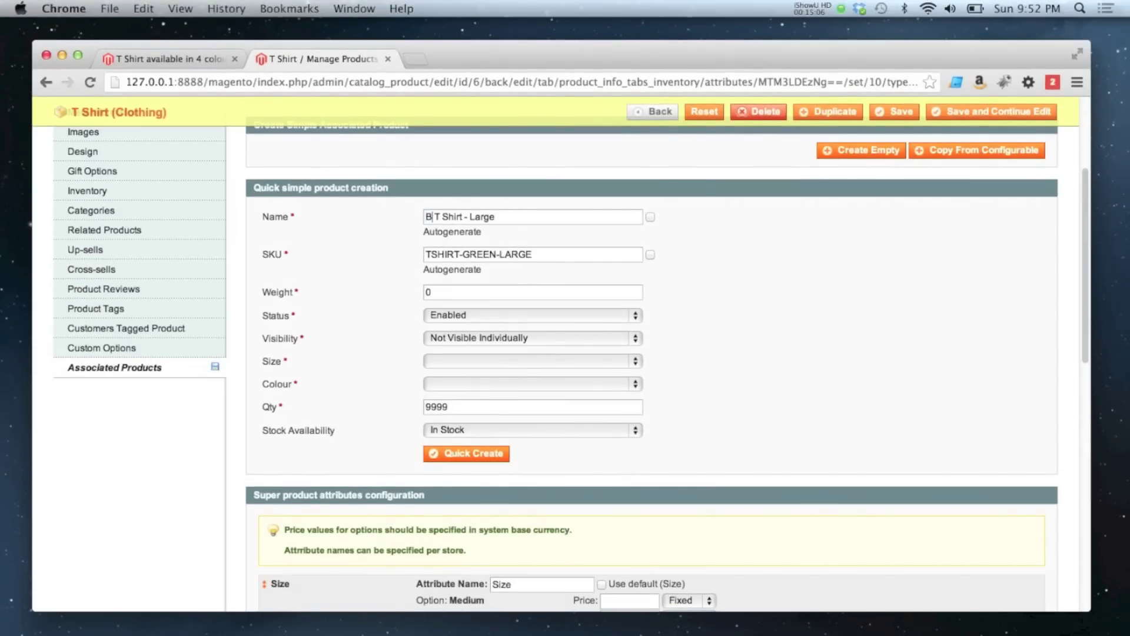
{"action": "type", "text": "B"}
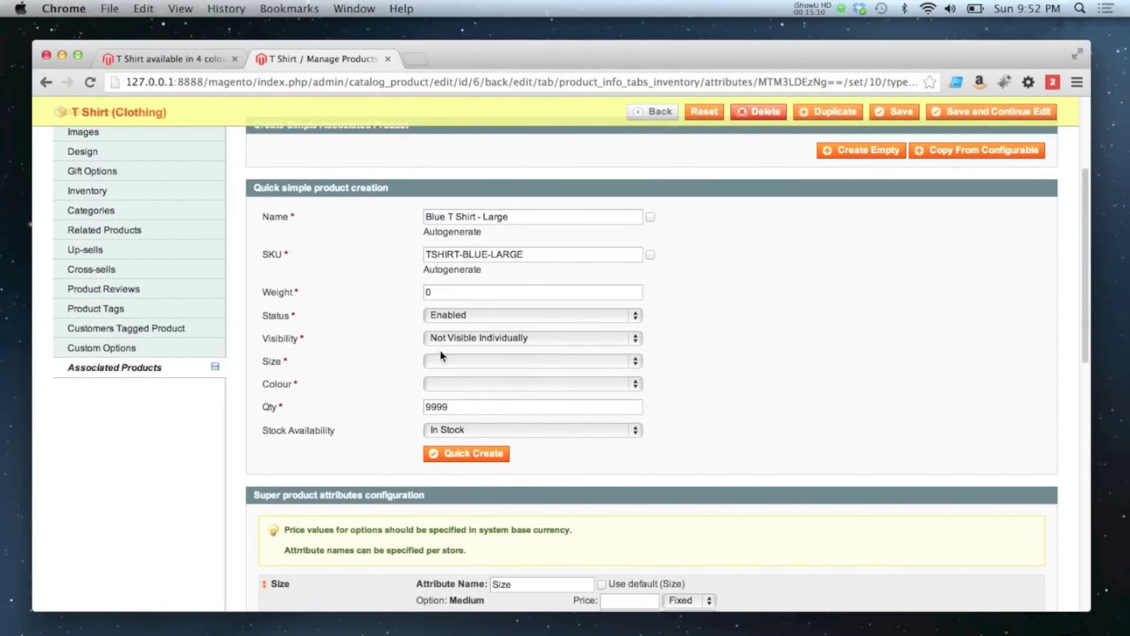
{"action": "left_click", "coordinate": [441, 359]}
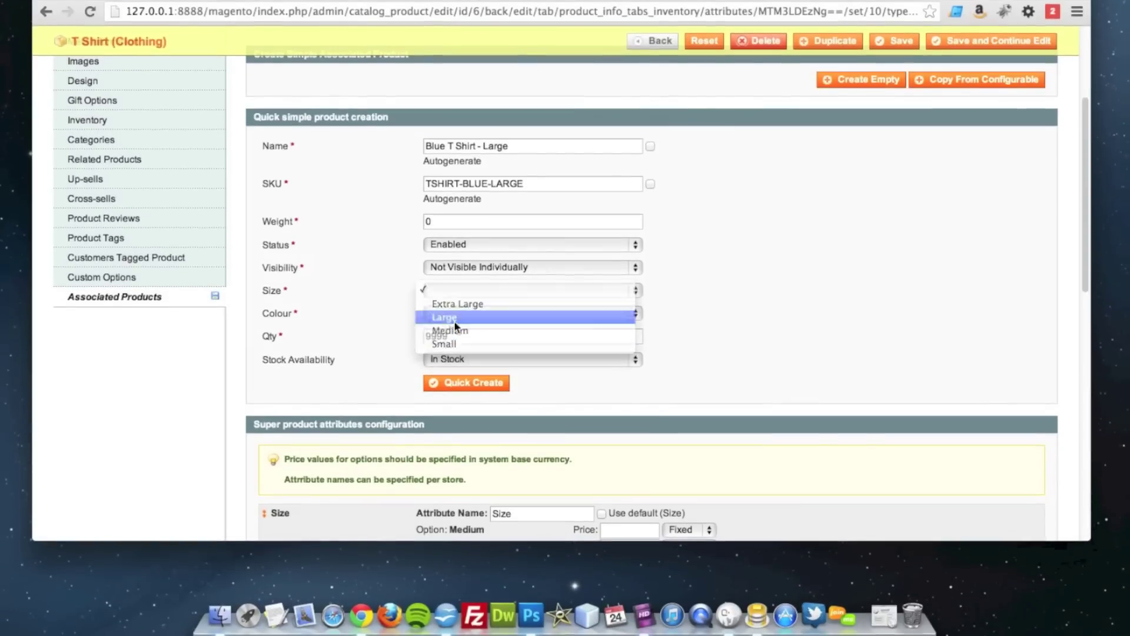
{"action": "left_click", "coordinate": [455, 320]}
{"action": "left_click", "coordinate": [454, 314]}
{"action": "left_click", "coordinate": [559, 337]}
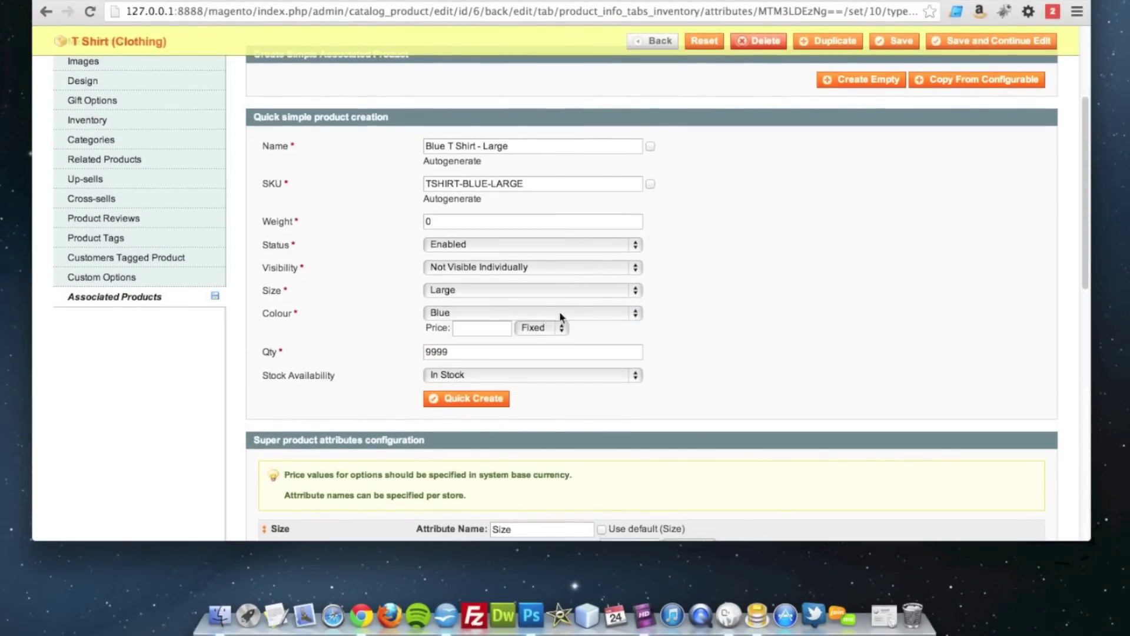
{"action": "scroll", "coordinate": [530, 353], "scroll_direction": "down", "scroll_amount": 3}
{"action": "left_click", "coordinate": [488, 376]}
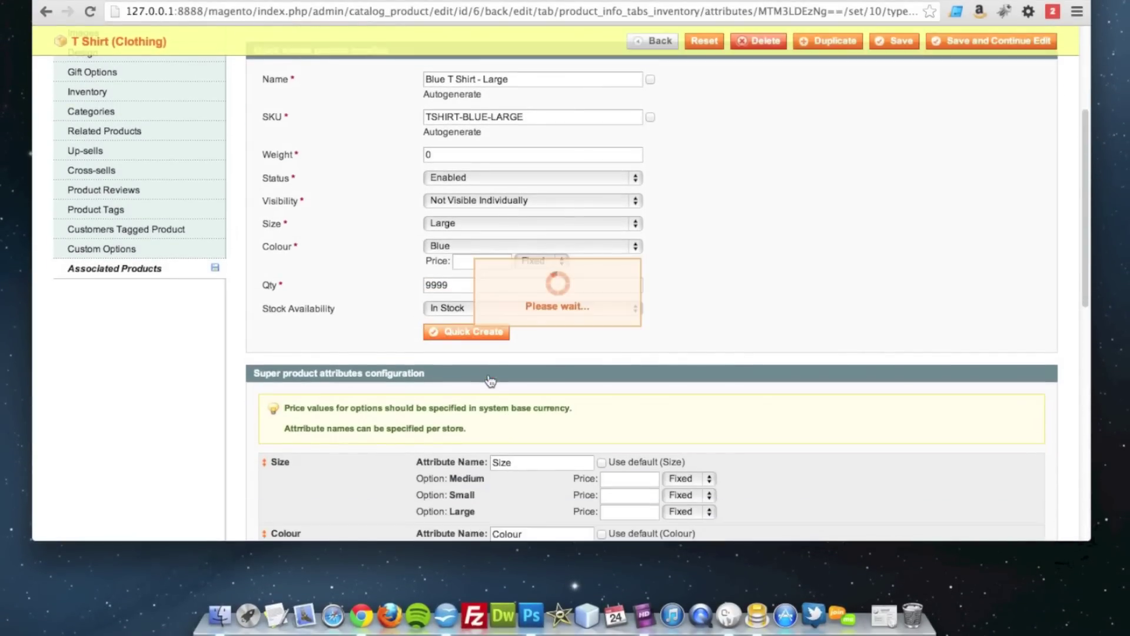
Move the Colour attribute above Size in the super product attributes configuration and set the Blue option's fixed price to 5.00
{"action": "scroll", "coordinate": [661, 318], "scroll_direction": "down", "scroll_amount": 10}
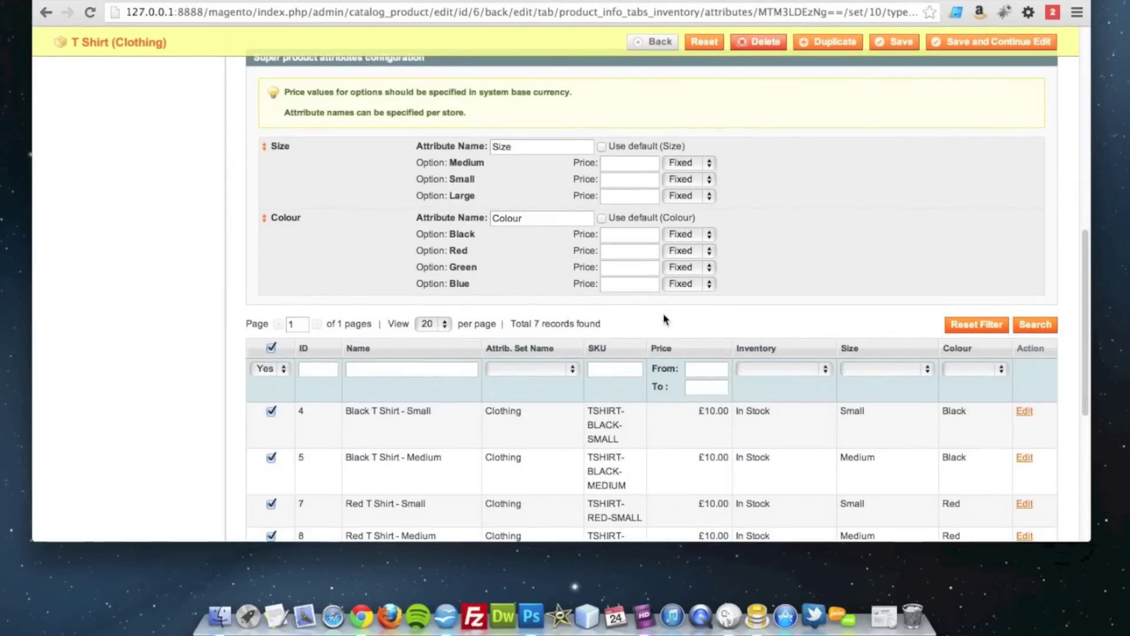
{"action": "scroll", "coordinate": [296, 244], "scroll_direction": "up", "scroll_amount": 1}
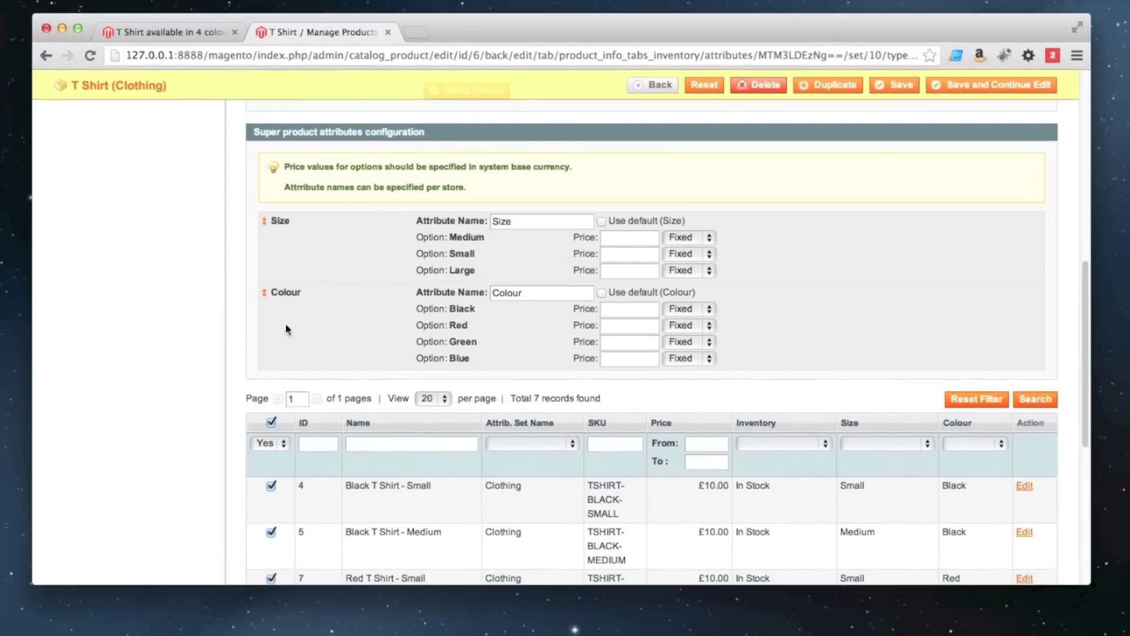
{"action": "left_click_drag", "start_coordinate": [264, 293], "coordinate": [274, 255]}
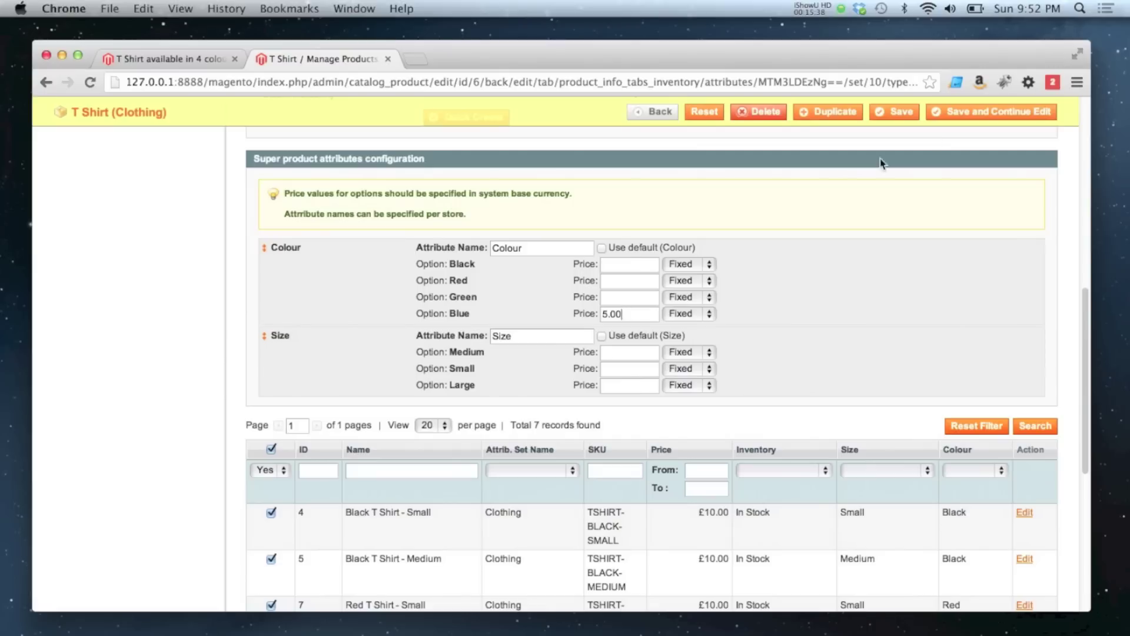
Save the T Shirt product while keeping it open for editing, and reload its storefront page down to the purchase options
{"action": "scroll", "coordinate": [962, 165], "scroll_direction": "up", "scroll_amount": 1}
{"action": "left_click", "coordinate": [940, 118]}
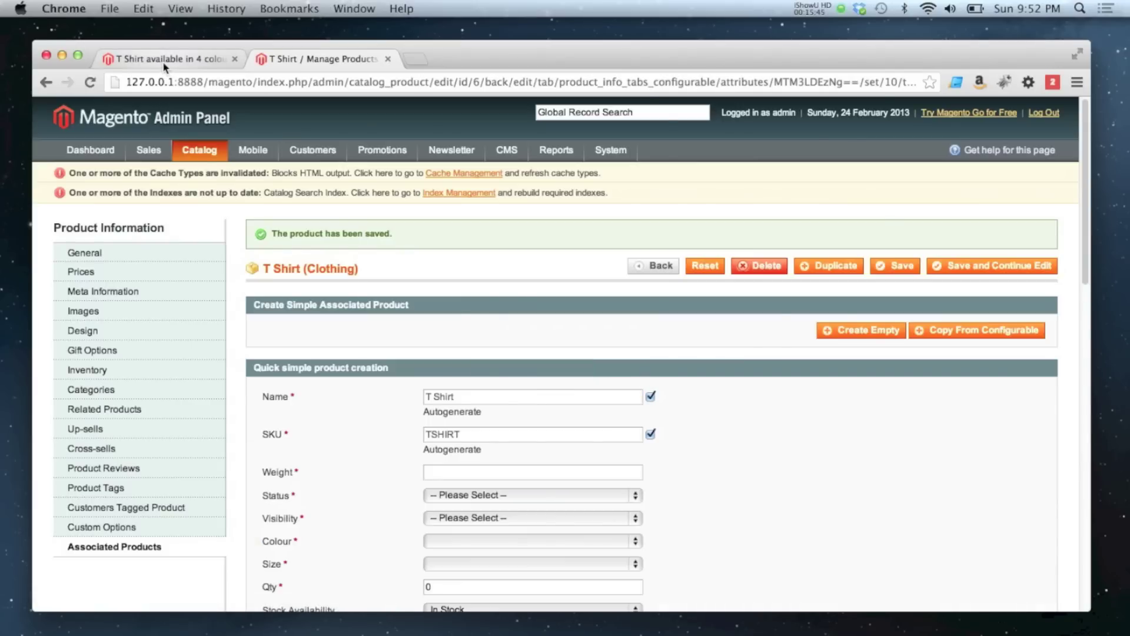
{"action": "left_click", "coordinate": [163, 61]}
{"action": "key", "text": "super+r"}
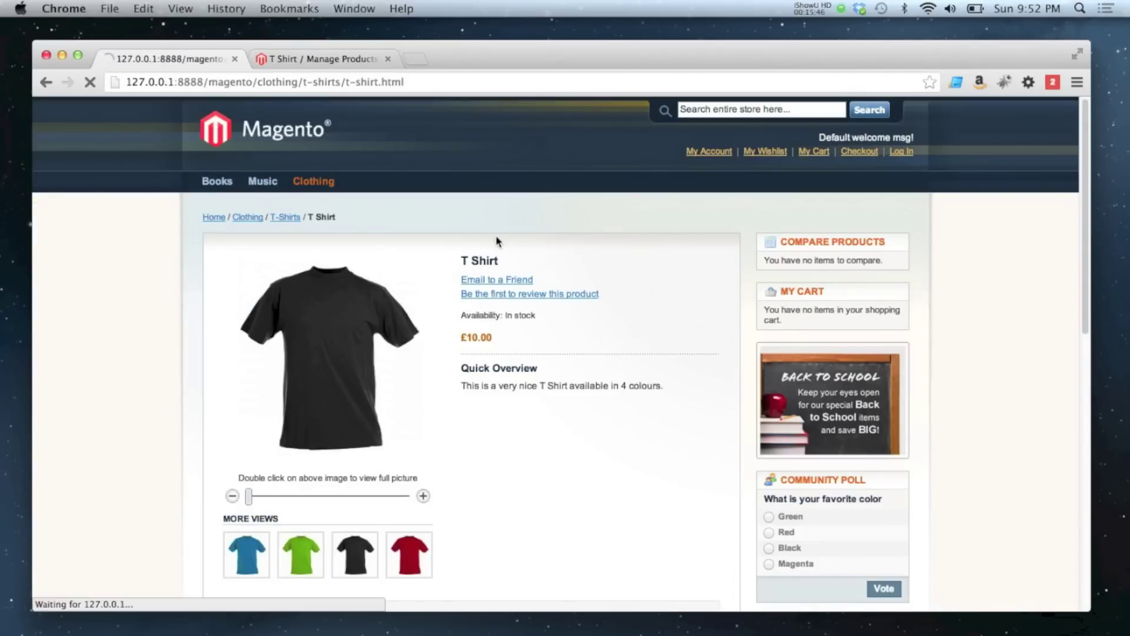
{"action": "scroll", "coordinate": [575, 258], "scroll_direction": "down", "scroll_amount": 2}
{"action": "scroll", "coordinate": [574, 262], "scroll_direction": "down", "scroll_amount": 5}
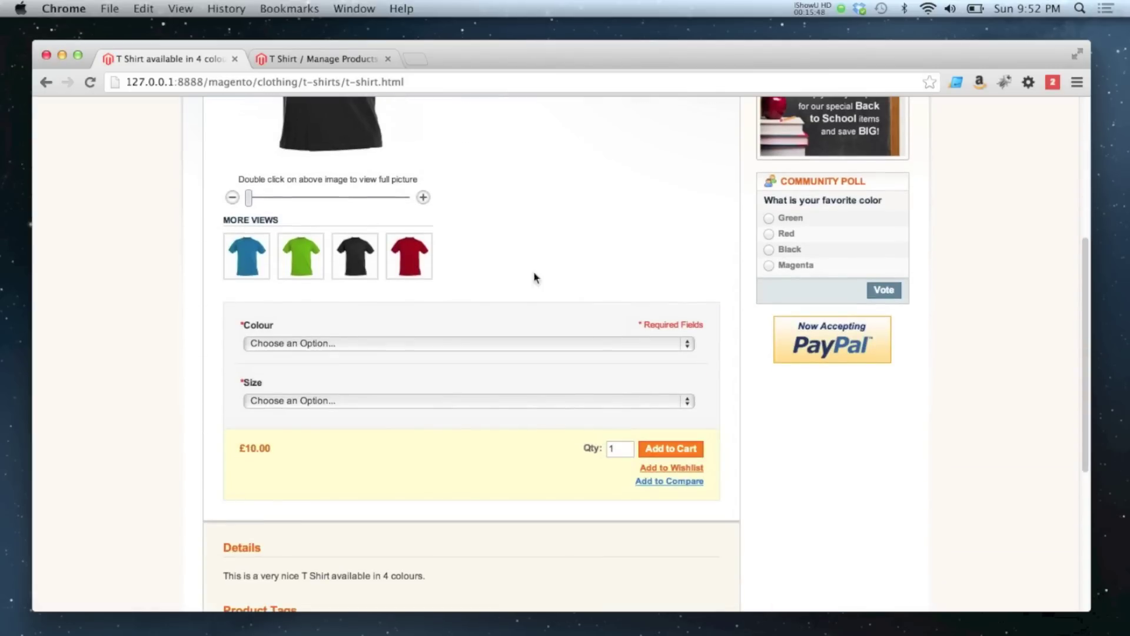
Choose the Blue colour on the storefront product page and check which sizes are offered for it
{"action": "left_click", "coordinate": [355, 342]}
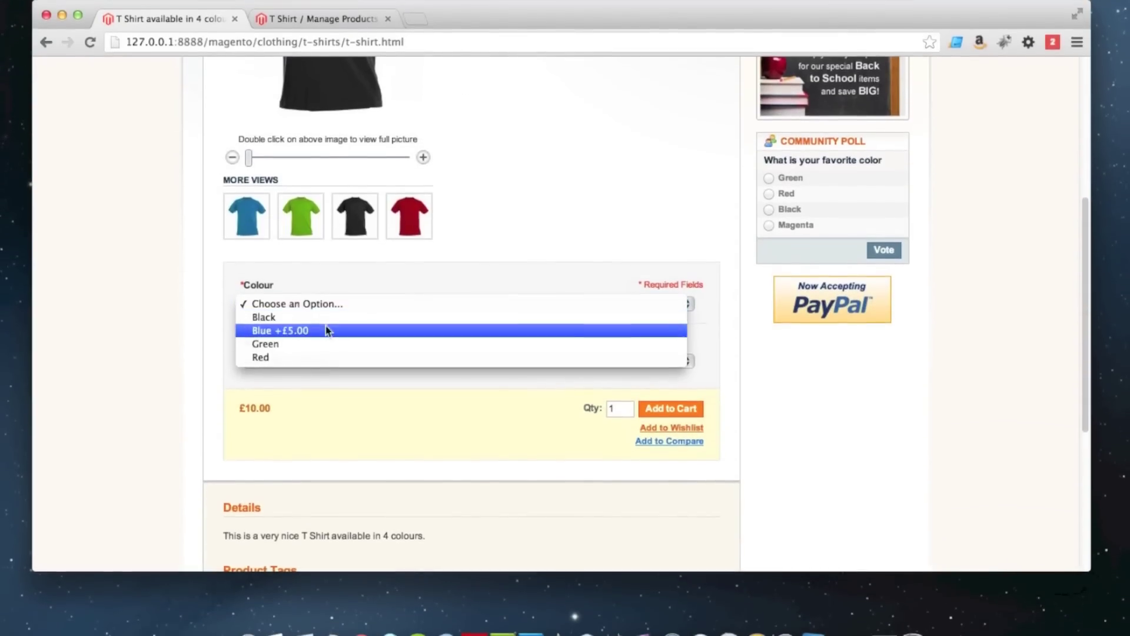
{"action": "left_click", "coordinate": [303, 331]}
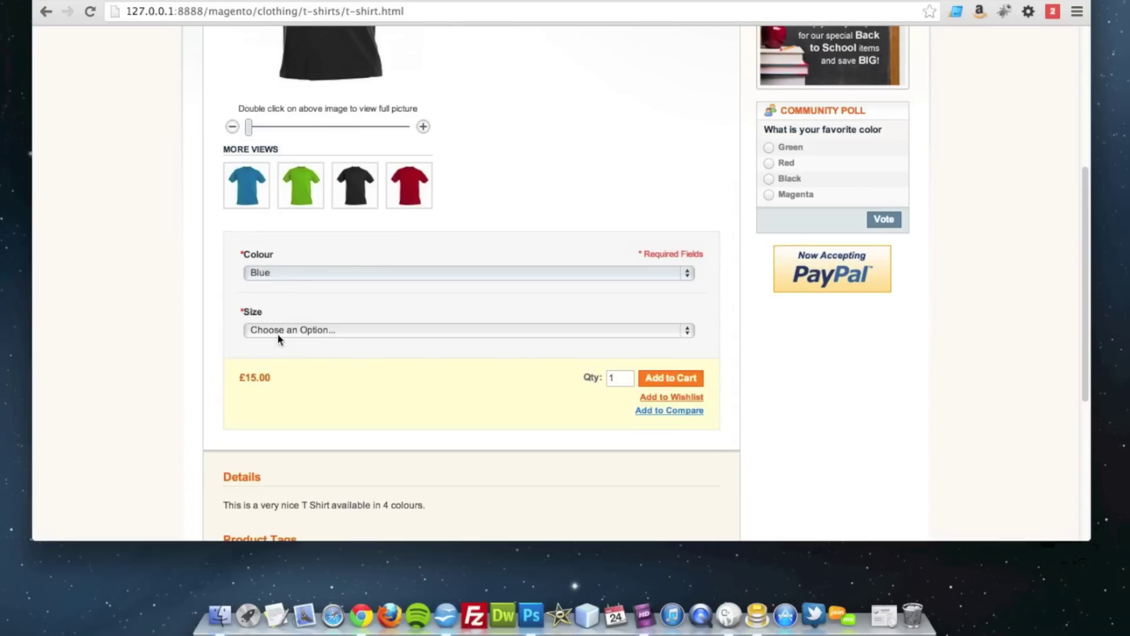
{"action": "left_click", "coordinate": [277, 333]}
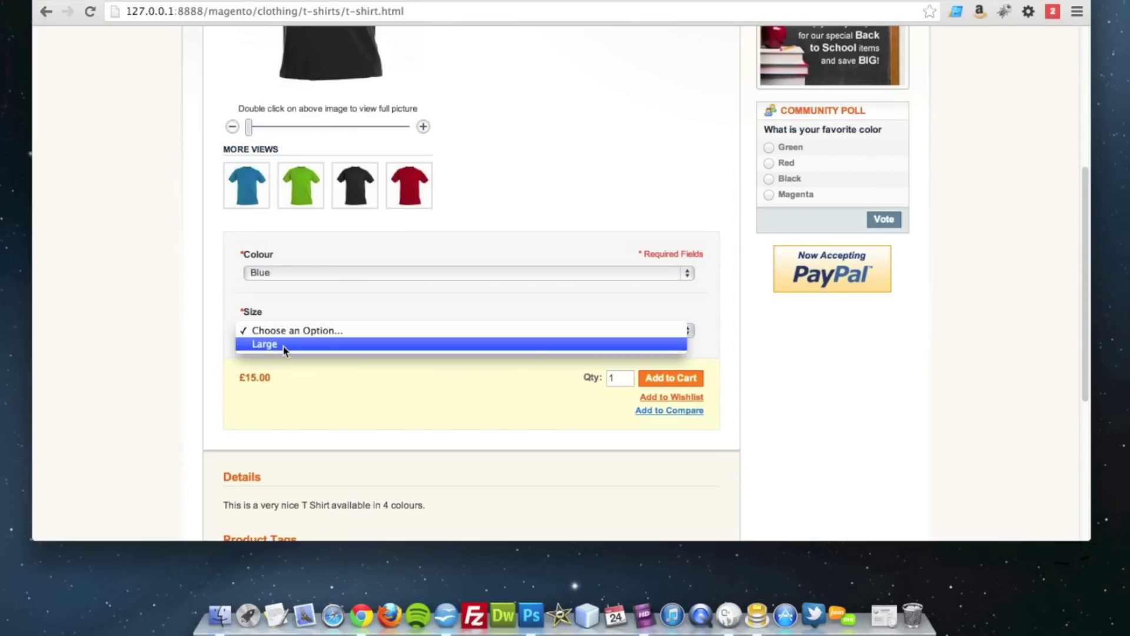
{"action": "left_click", "coordinate": [280, 300]}
Switch the colour to Green and check which sizes are offered for it
{"action": "left_click", "coordinate": [279, 273]}
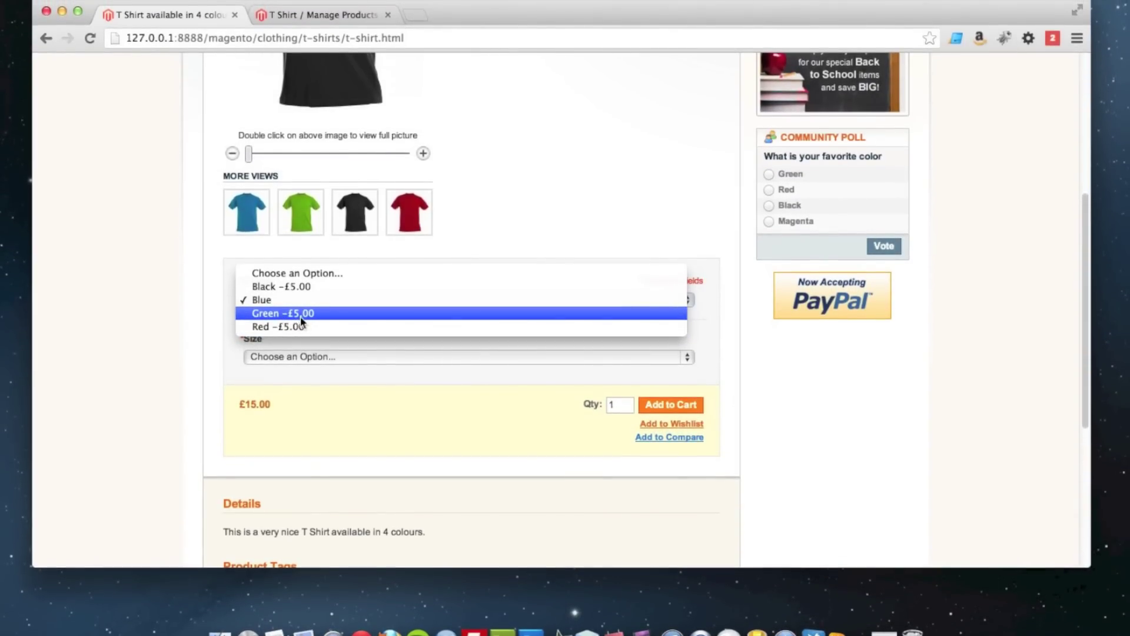
{"action": "left_click", "coordinate": [301, 320]}
{"action": "left_click", "coordinate": [288, 356]}
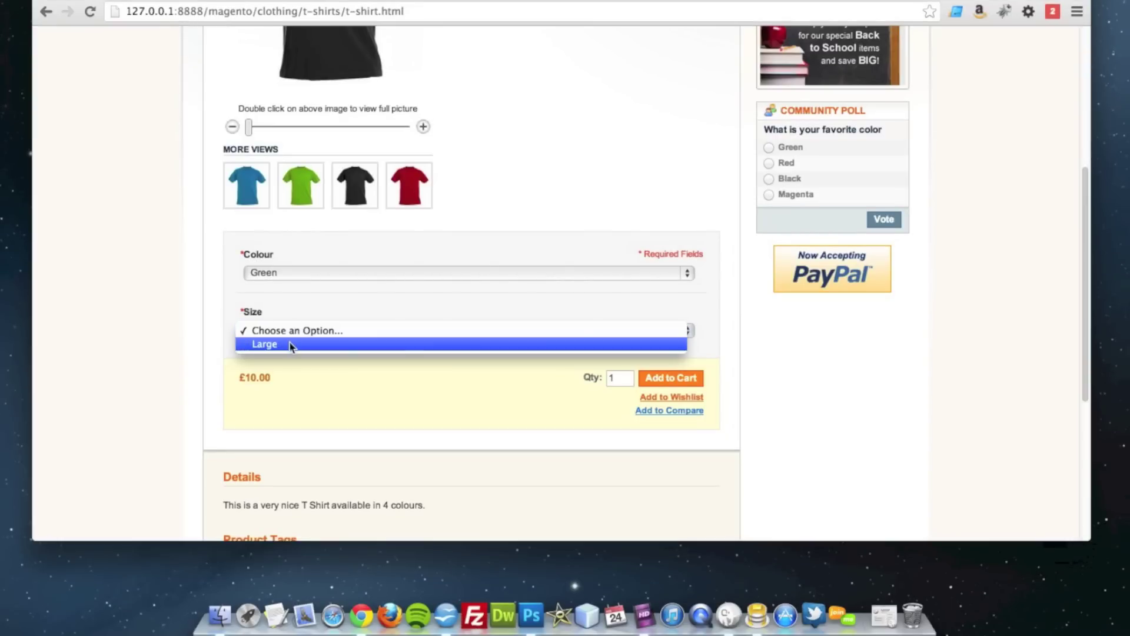
{"action": "left_click", "coordinate": [288, 310]}
Select the Red colour in size Medium and add the T Shirt to the cart
{"action": "left_click", "coordinate": [285, 272]}
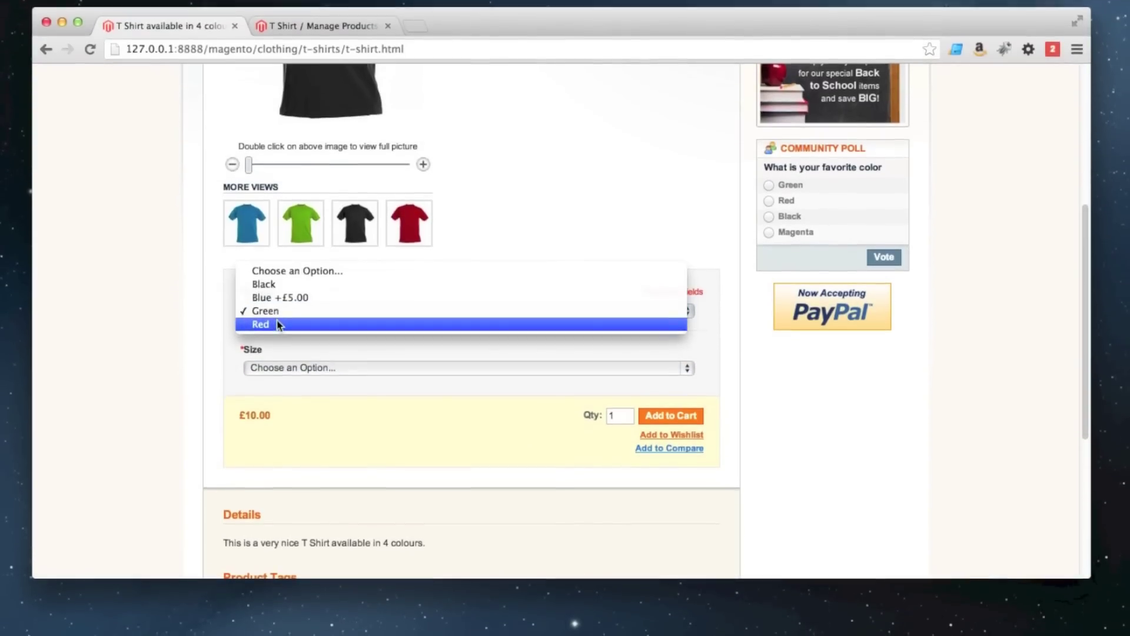
{"action": "left_click", "coordinate": [278, 325]}
{"action": "left_click", "coordinate": [277, 368]}
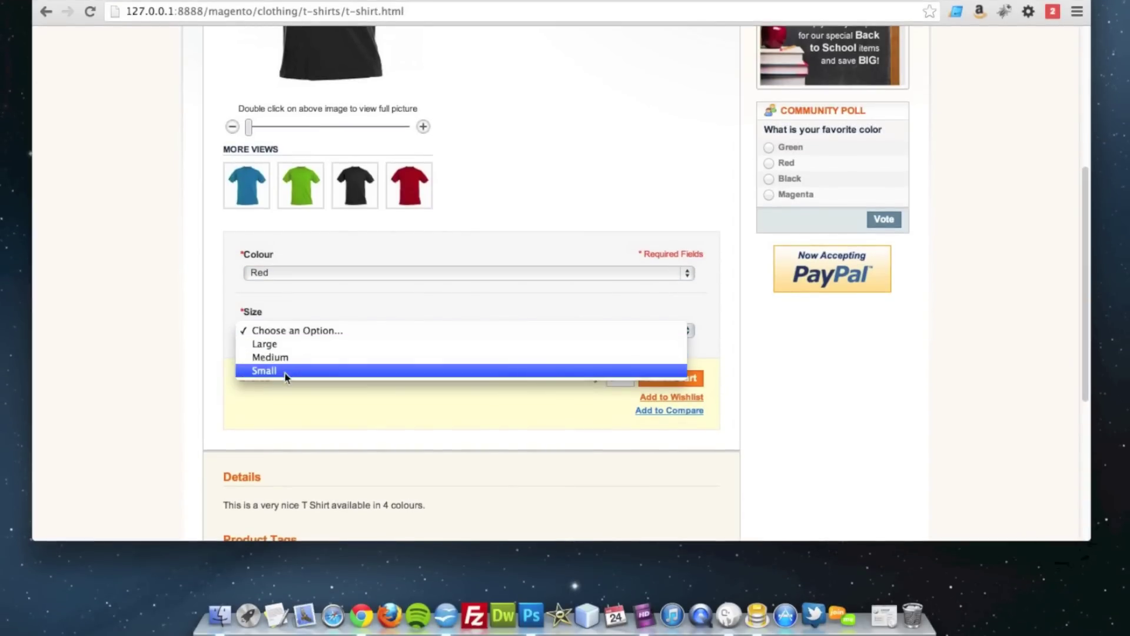
{"action": "left_click", "coordinate": [285, 356]}
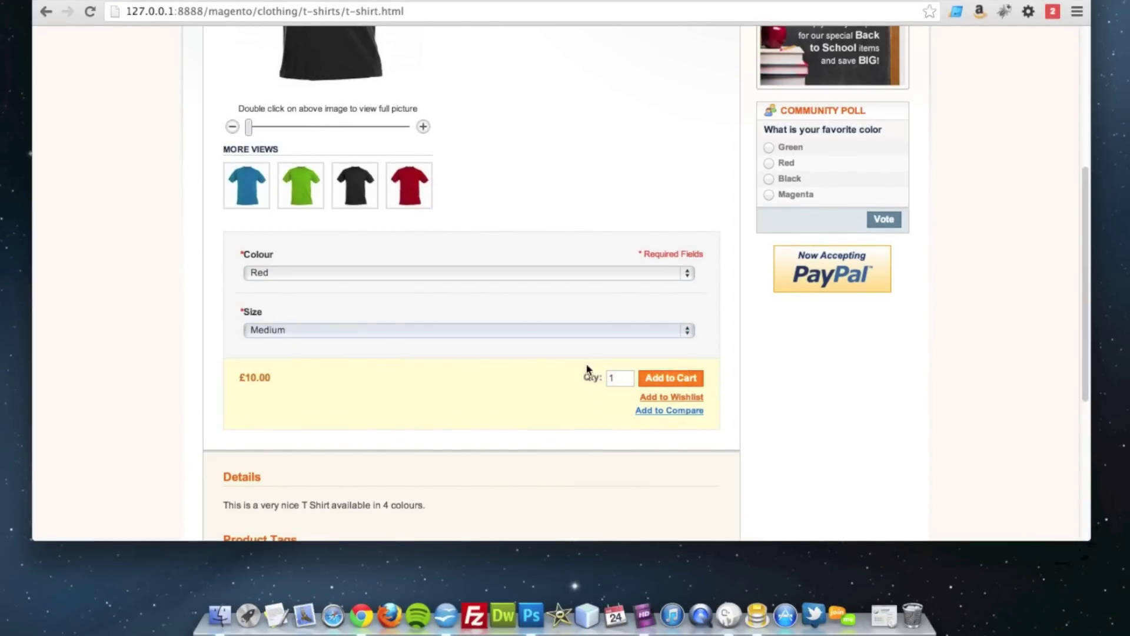
{"action": "left_click", "coordinate": [652, 380]}
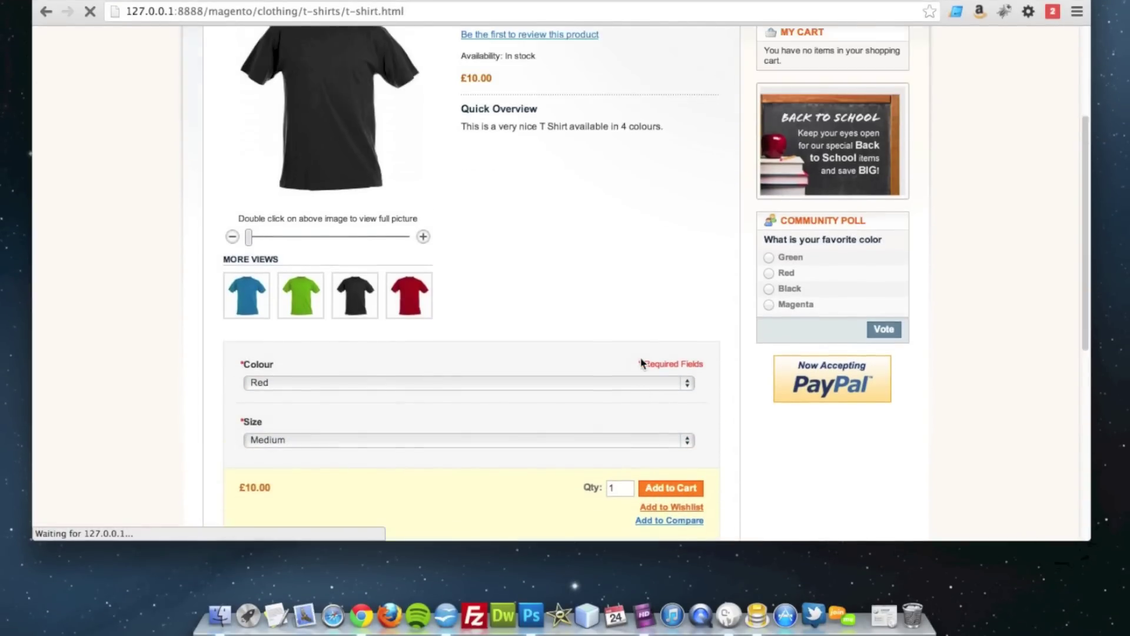